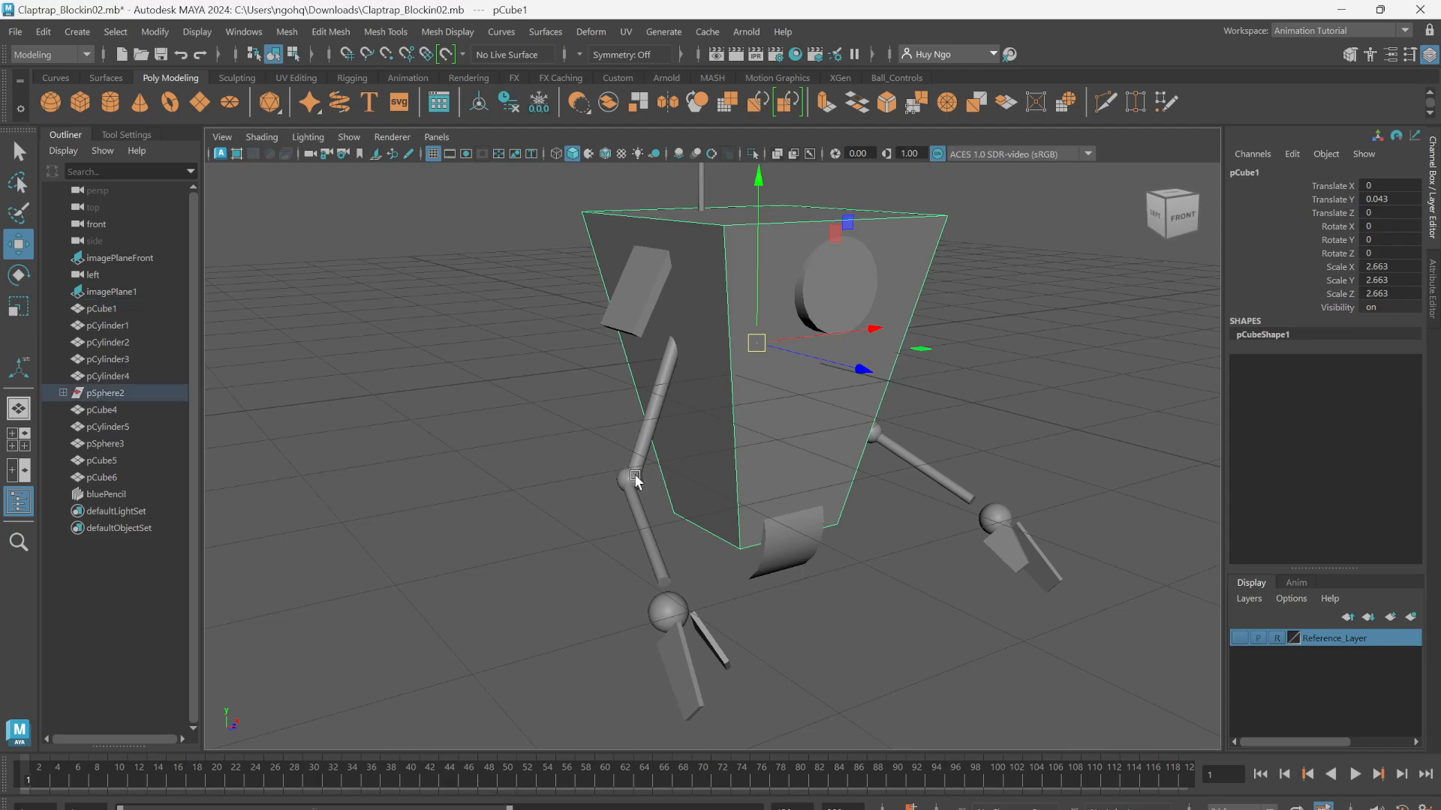
# Step: Examine the blocked-in arm up close, including its forearm cylinder, wrist sphere and the two claw pieces
pyautogui.press('q')
pyautogui.click(652, 541)
pyautogui.keyDown('alt'); pyautogui.moveTo(667, 585); pyautogui.dragTo(703, 512, button='middle'); pyautogui.keyUp('alt')
pyautogui.keyDown('alt'); pyautogui.moveTo(703, 512); pyautogui.dragTo(828, 561, button='right'); pyautogui.keyUp('alt')
pyautogui.keyDown('alt'); pyautogui.moveTo(712, 379); pyautogui.dragTo(653, 325, button='right'); pyautogui.keyUp('alt')
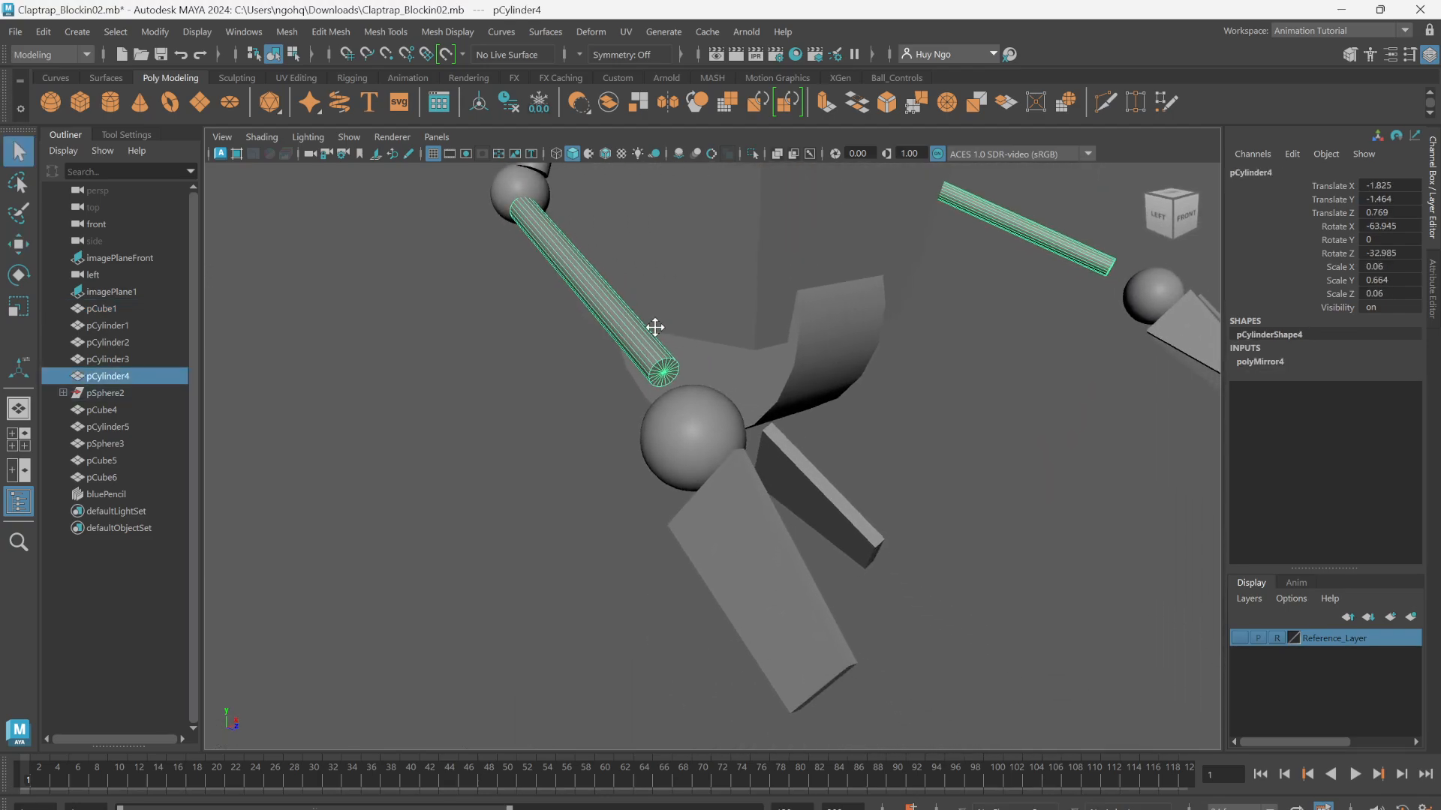
pyautogui.click(696, 425)
pyautogui.click(743, 553)
pyautogui.click(825, 516)
pyautogui.keyDown('alt'); pyautogui.moveTo(853, 511); pyautogui.dragTo(722, 488); pyautogui.keyUp('alt')
pyautogui.keyDown('alt'); pyautogui.moveTo(465, 414); pyautogui.dragTo(786, 488, button='middle'); pyautogui.keyUp('alt')
pyautogui.keyDown('alt'); pyautogui.moveTo(645, 447); pyautogui.dragTo(723, 502, button='right'); pyautogui.keyUp('alt')
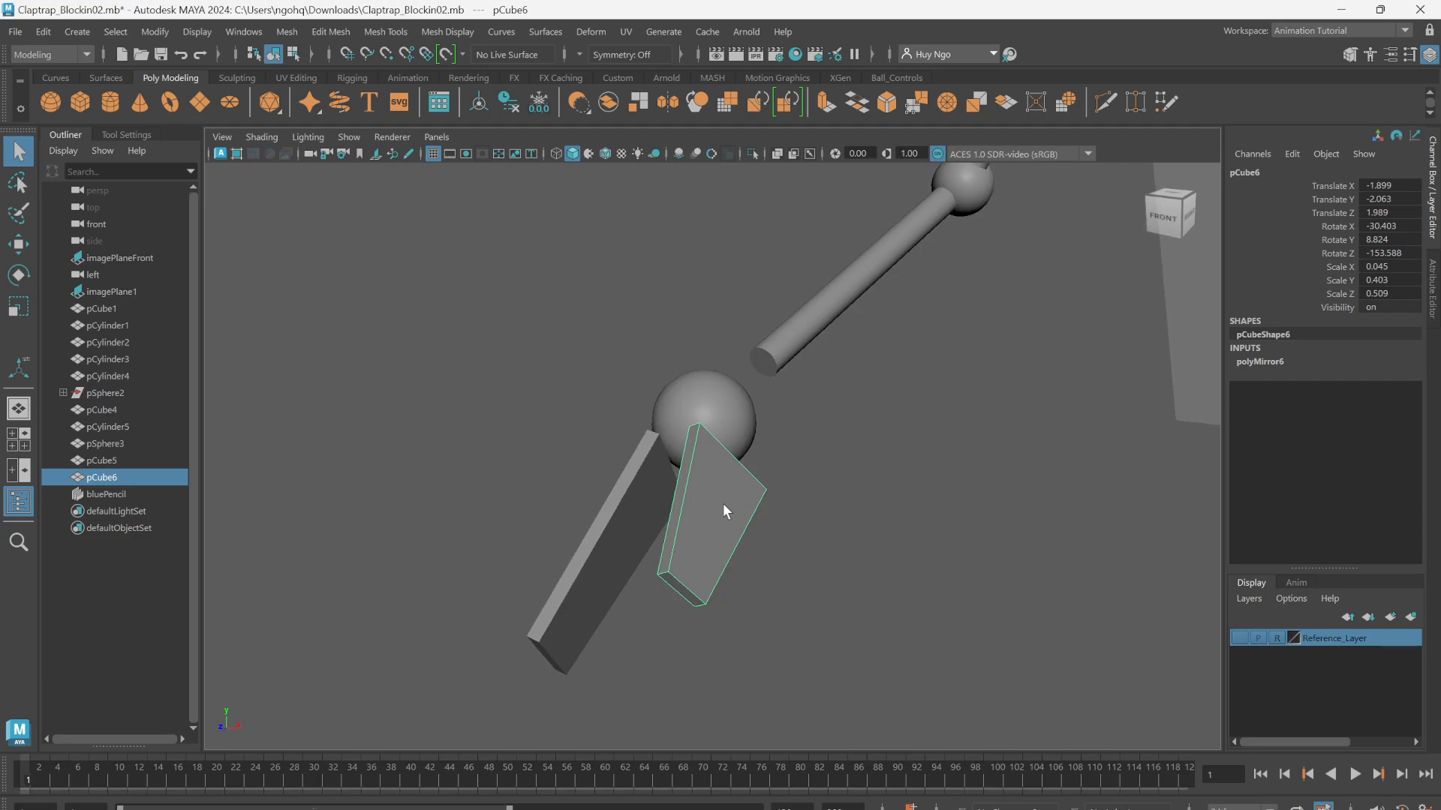
pyautogui.click(627, 492)
pyautogui.click(748, 484)
pyautogui.keyDown('alt'); pyautogui.moveTo(968, 450); pyautogui.dragTo(929, 404, button='right'); pyautogui.keyUp('alt')
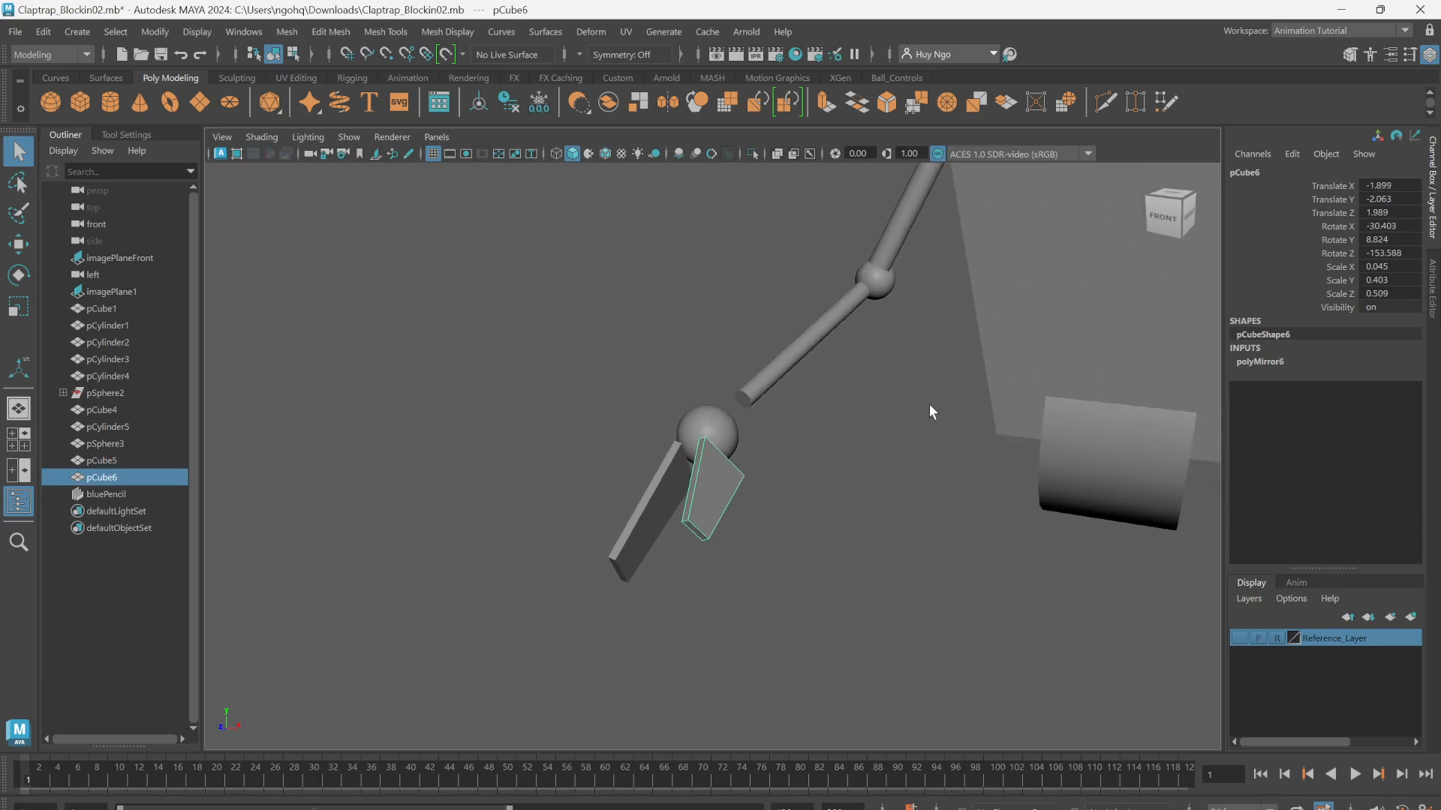
pyautogui.keyDown('alt'); pyautogui.moveTo(1129, 334); pyautogui.dragTo(826, 485, button='middle'); pyautogui.keyUp('alt')
pyautogui.keyDown('alt'); pyautogui.moveTo(827, 485); pyautogui.dragTo(868, 422); pyautogui.keyUp('alt')
pyautogui.keyDown('alt'); pyautogui.moveTo(868, 422); pyautogui.dragTo(792, 541, button='middle'); pyautogui.keyUp('alt')
# Step: Select the body cube, make the Reference_Layer visible and display the scene in wireframe
pyautogui.click(853, 447)
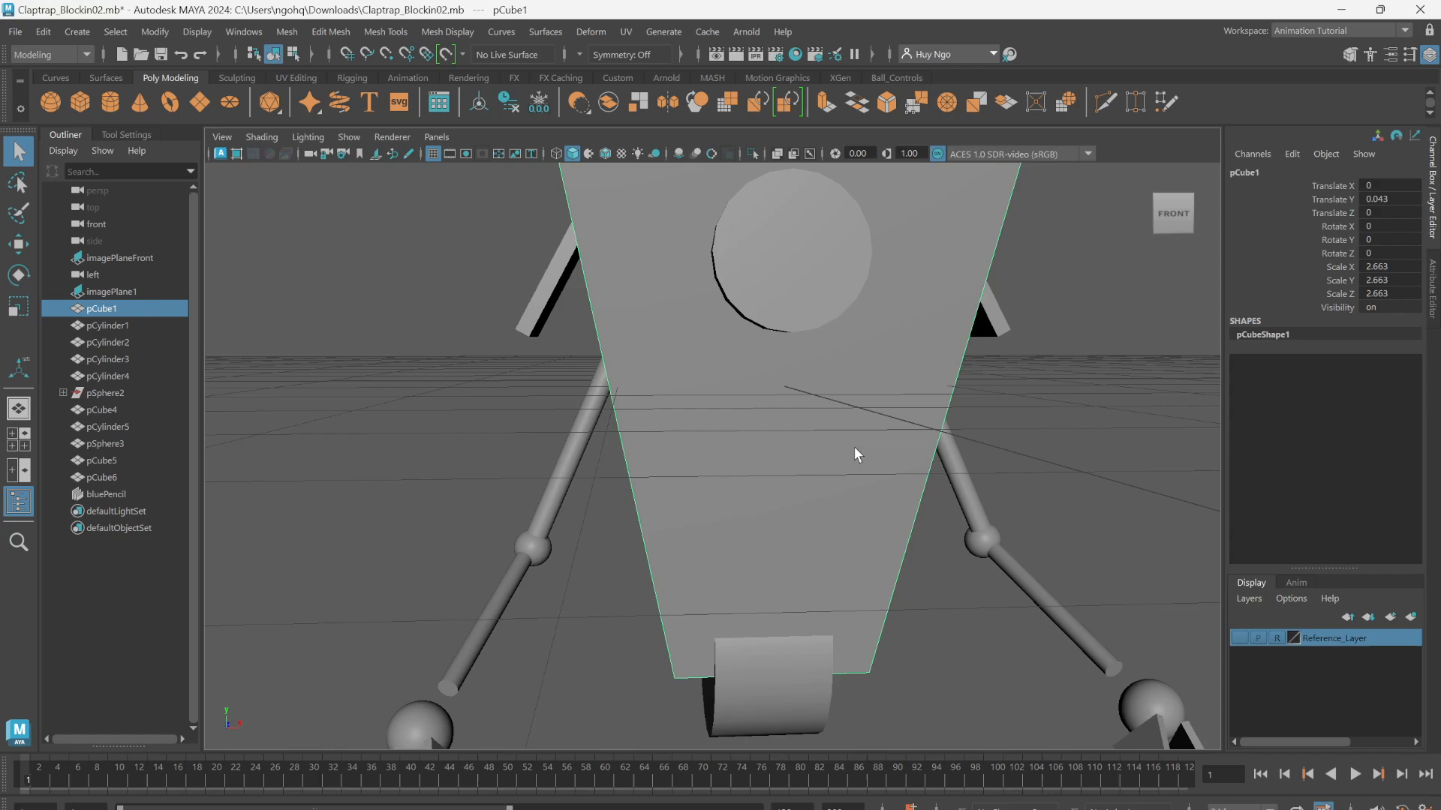
pyautogui.keyDown('alt'); pyautogui.moveTo(795, 327); pyautogui.dragTo(777, 398, button='middle'); pyautogui.keyUp('alt')
pyautogui.keyDown('alt'); pyautogui.moveTo(777, 398); pyautogui.dragTo(765, 390, button='right'); pyautogui.keyUp('alt')
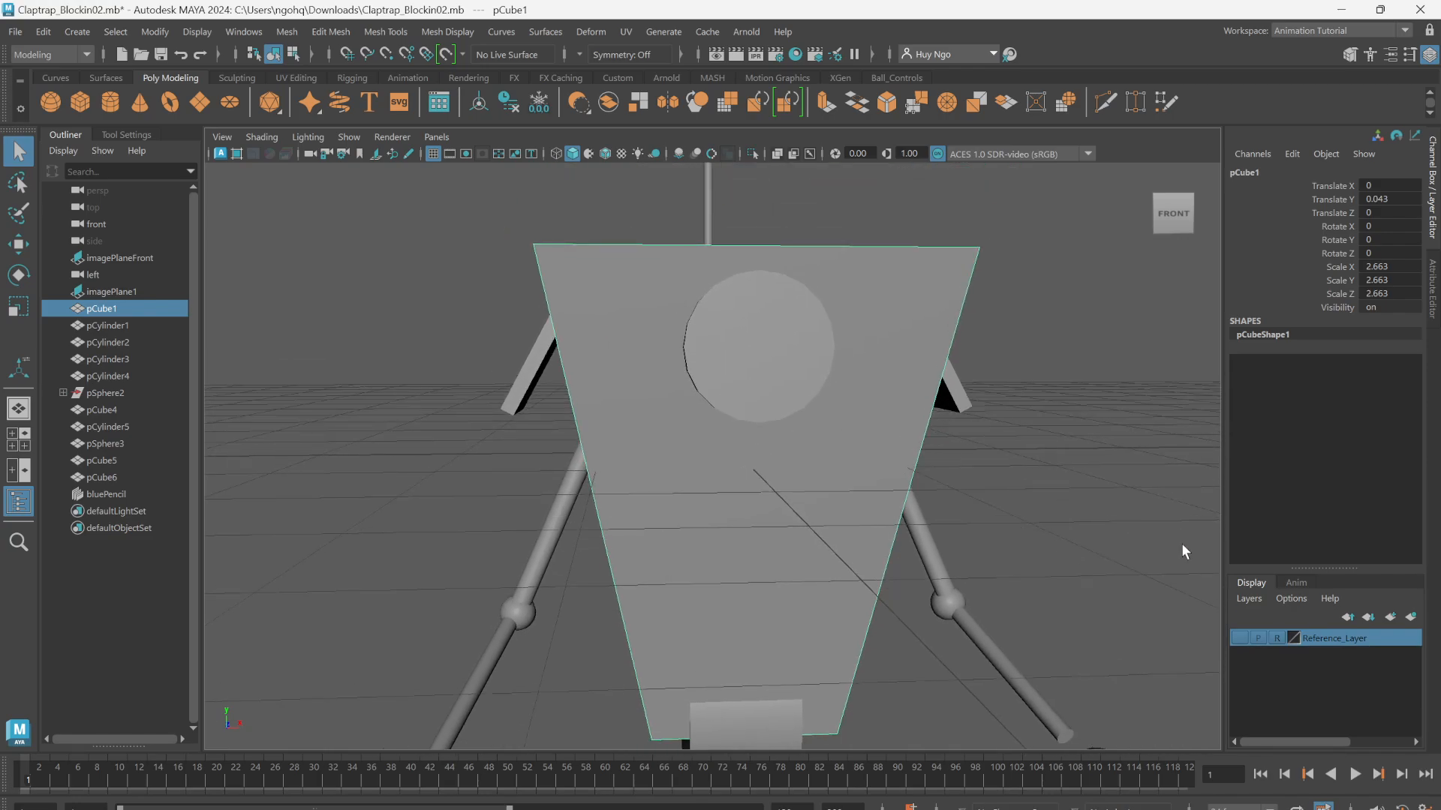
pyautogui.click(1239, 637)
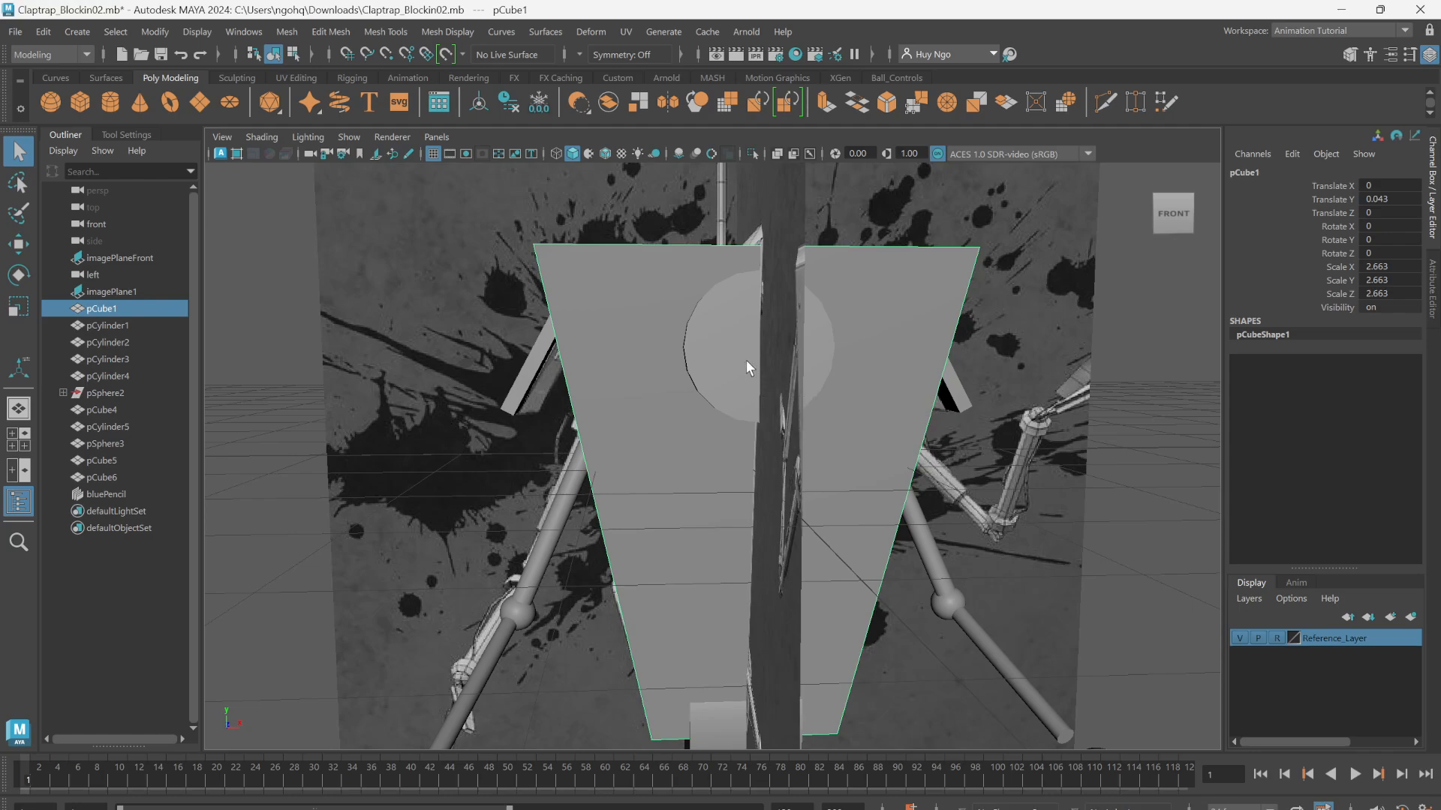
pyautogui.moveTo(746, 360)
pyautogui.keyDown('alt'); pyautogui.mouseDown(button='right')
pyautogui.moveTo(730, 305)
pyautogui.moveTo(599, 307)
pyautogui.moveTo(764, 360)
pyautogui.mouseUp(button='right'); pyautogui.keyUp('alt')
pyautogui.press('4')
pyautogui.keyDown('alt'); pyautogui.moveTo(765, 359); pyautogui.dragTo(740, 327); pyautogui.keyUp('alt')
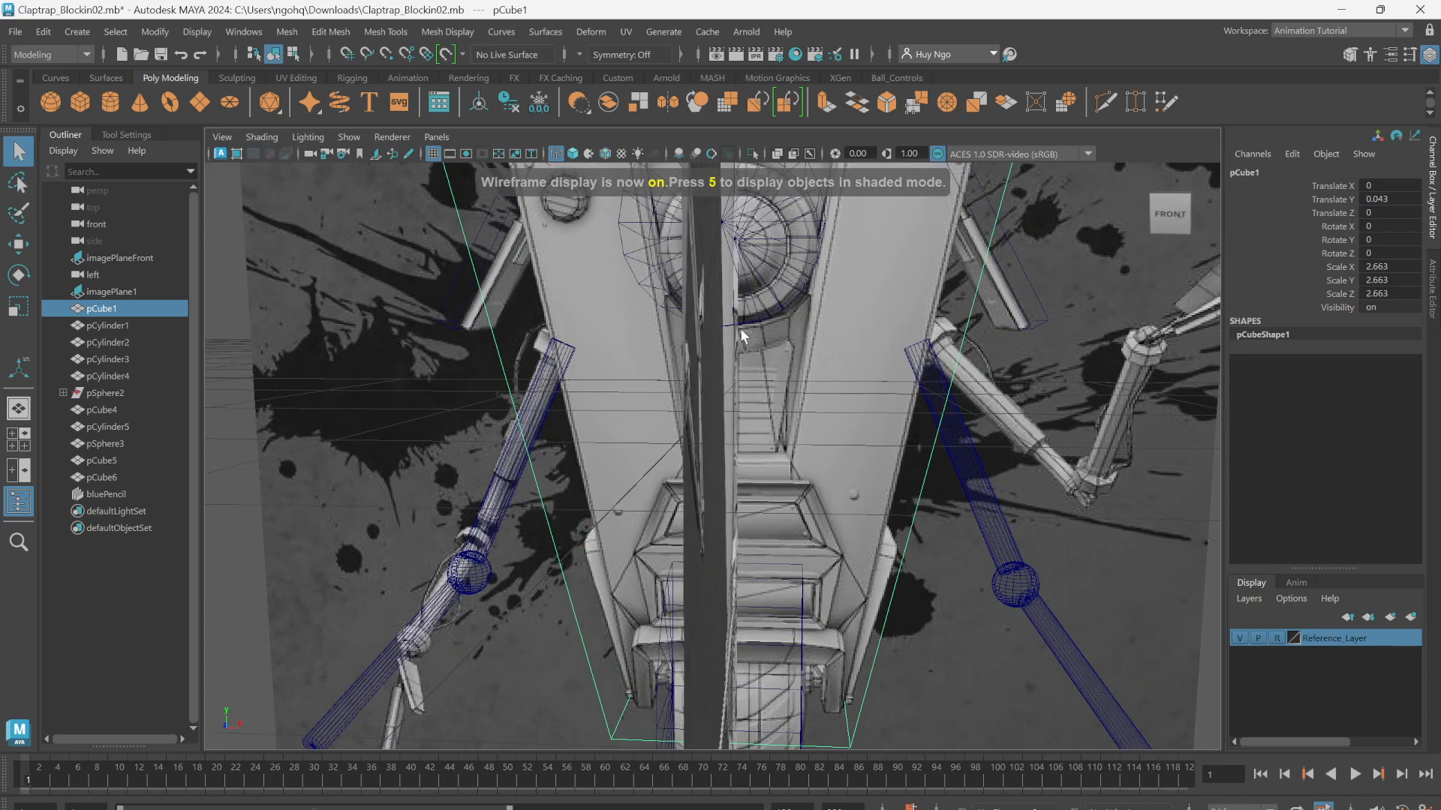
# Step: Switch to the front view and centre the body over the reference image
pyautogui.keyDown('alt'); pyautogui.moveTo(740, 327); pyautogui.dragTo(707, 434, button='middle'); pyautogui.keyUp('alt')
pyautogui.keyDown('alt'); pyautogui.moveTo(707, 434); pyautogui.dragTo(442, 368, button='right'); pyautogui.keyUp('alt')
pyautogui.keyDown('alt'); pyautogui.moveTo(443, 367); pyautogui.dragTo(487, 366); pyautogui.keyUp('alt')
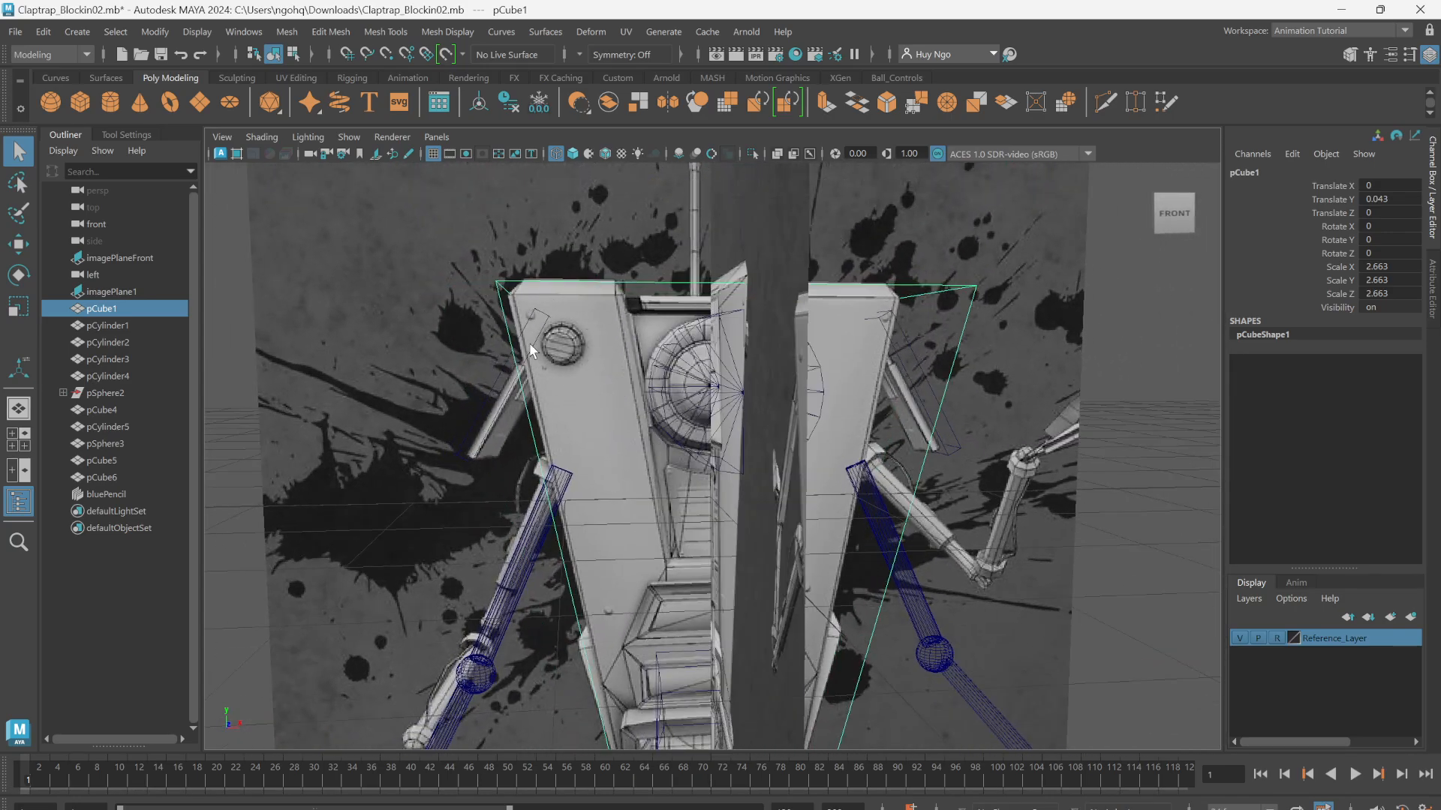
pyautogui.press('space')
pyautogui.click(600, 285)
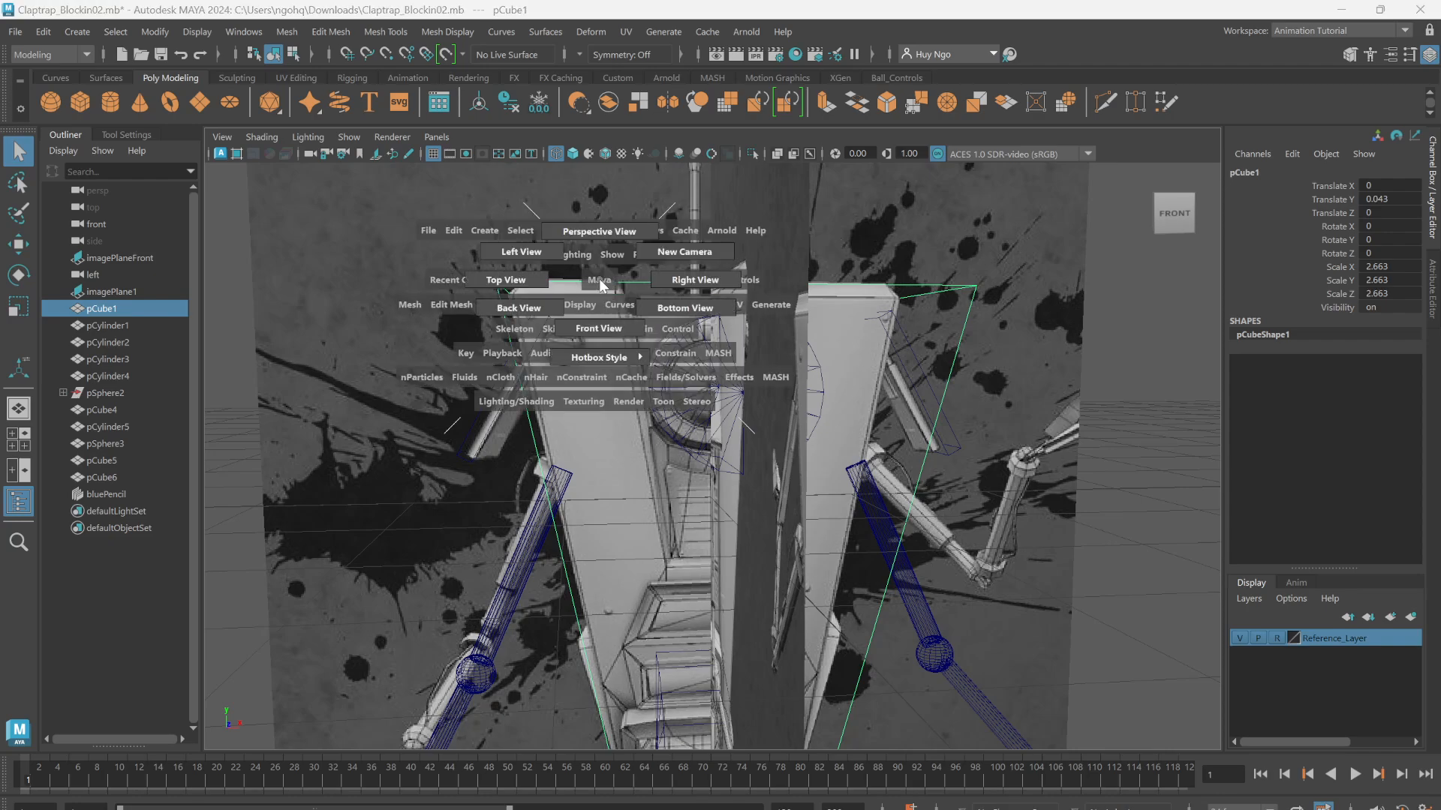
pyautogui.click(598, 330)
pyautogui.keyDown('alt'); pyautogui.moveTo(546, 342); pyautogui.dragTo(736, 371, button='right'); pyautogui.keyUp('alt')
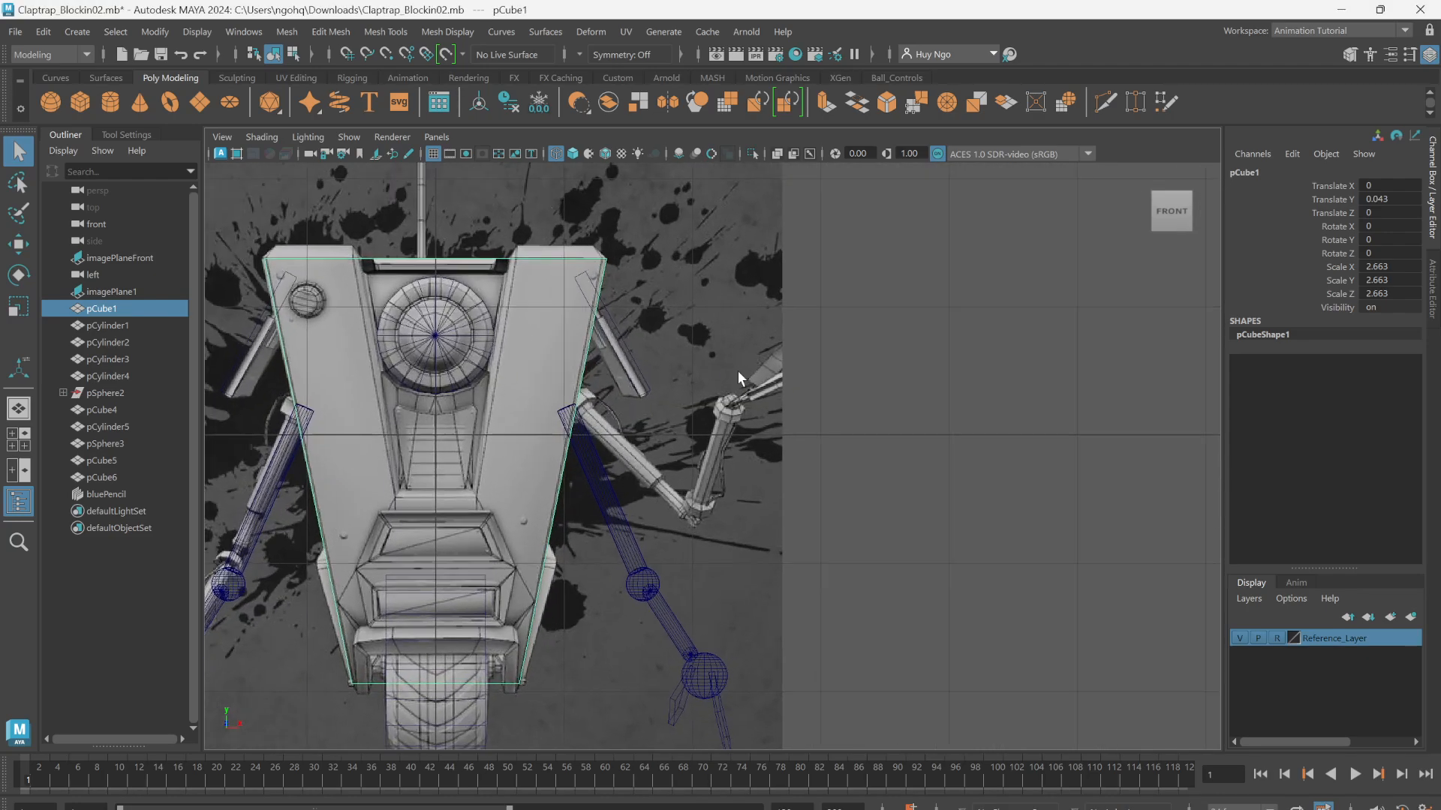
pyautogui.keyDown('alt'); pyautogui.moveTo(477, 311); pyautogui.dragTo(768, 308, button='middle'); pyautogui.keyUp('alt')
# Step: Insert a vertical edge loop at 50% through the middle of the body cube with the Multi-Cut tool
pyautogui.press('space')
pyautogui.click(759, 289)
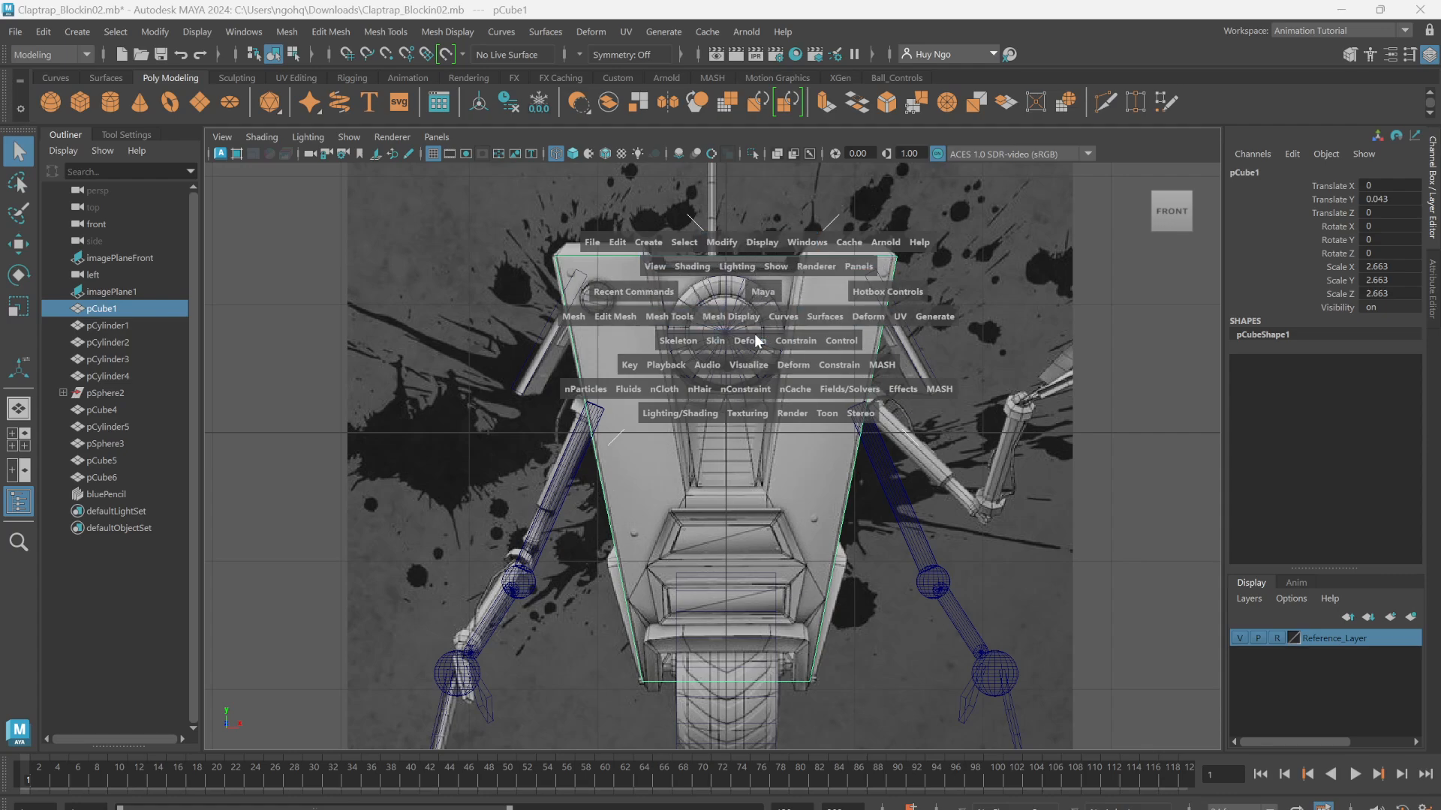
pyautogui.scroll(4, 750, 319)
pyautogui.keyDown('alt'); pyautogui.moveTo(747, 317); pyautogui.dragTo(720, 378, button='middle'); pyautogui.keyUp('alt')
pyautogui.scroll(1, 656, 297)
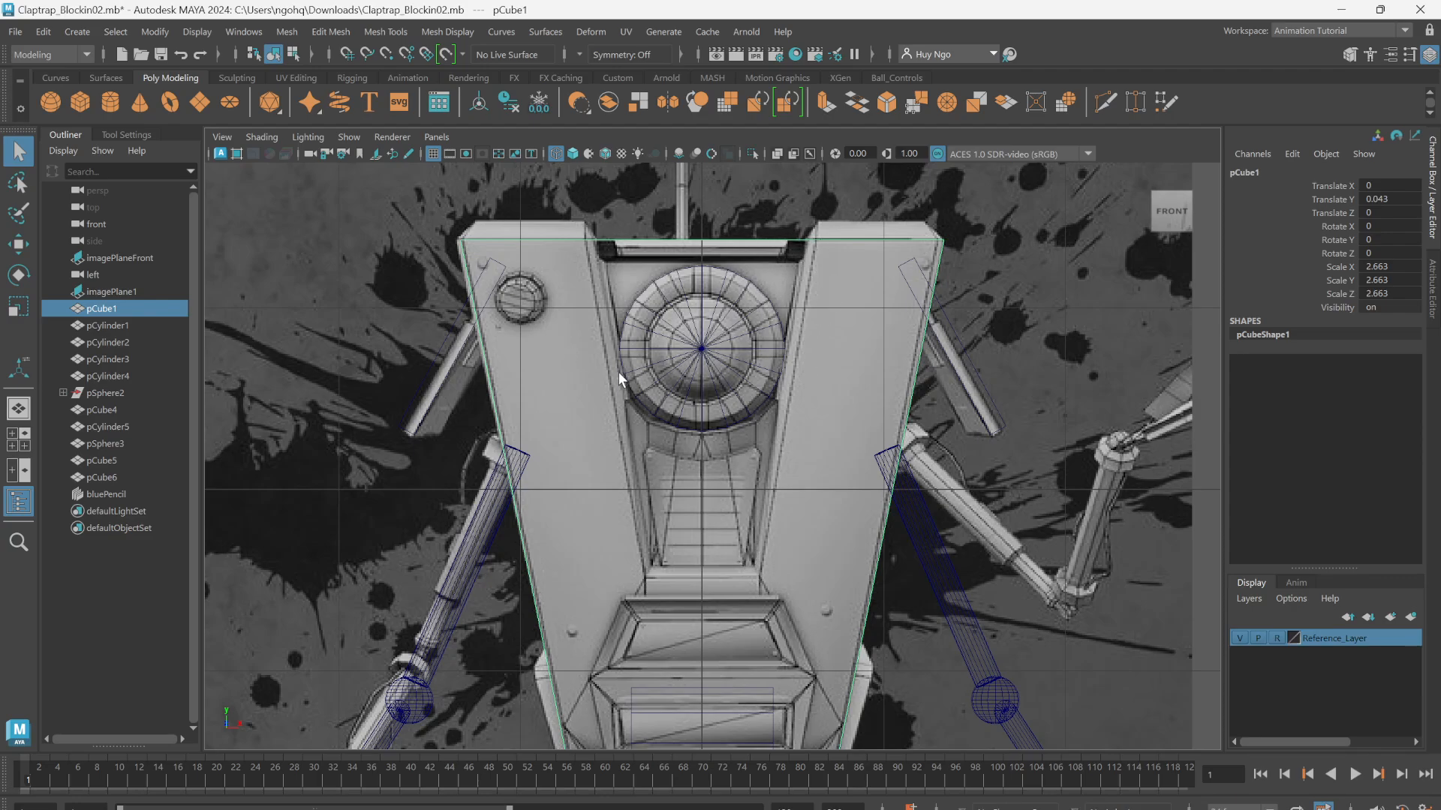
pyautogui.press('space')
pyautogui.moveTo(619, 372)
pyautogui.keyDown('alt'); pyautogui.mouseDown()
pyautogui.moveTo(604, 330)
pyautogui.moveTo(621, 342)
pyautogui.moveTo(590, 353)
pyautogui.moveTo(634, 341)
pyautogui.moveTo(614, 340)
pyautogui.moveTo(623, 331)
pyautogui.moveTo(620, 356)
pyautogui.mouseUp(); pyautogui.keyUp('alt')
pyautogui.press('space')
pyautogui.moveTo(620, 356)
pyautogui.keyDown('alt'); pyautogui.mouseDown(button='middle')
pyautogui.moveTo(638, 320)
pyautogui.moveTo(645, 347)
pyautogui.mouseUp(button='middle'); pyautogui.keyUp('alt')
pyautogui.keyDown('alt'); pyautogui.moveTo(660, 342); pyautogui.dragTo(771, 328, button='right'); pyautogui.keyUp('alt')
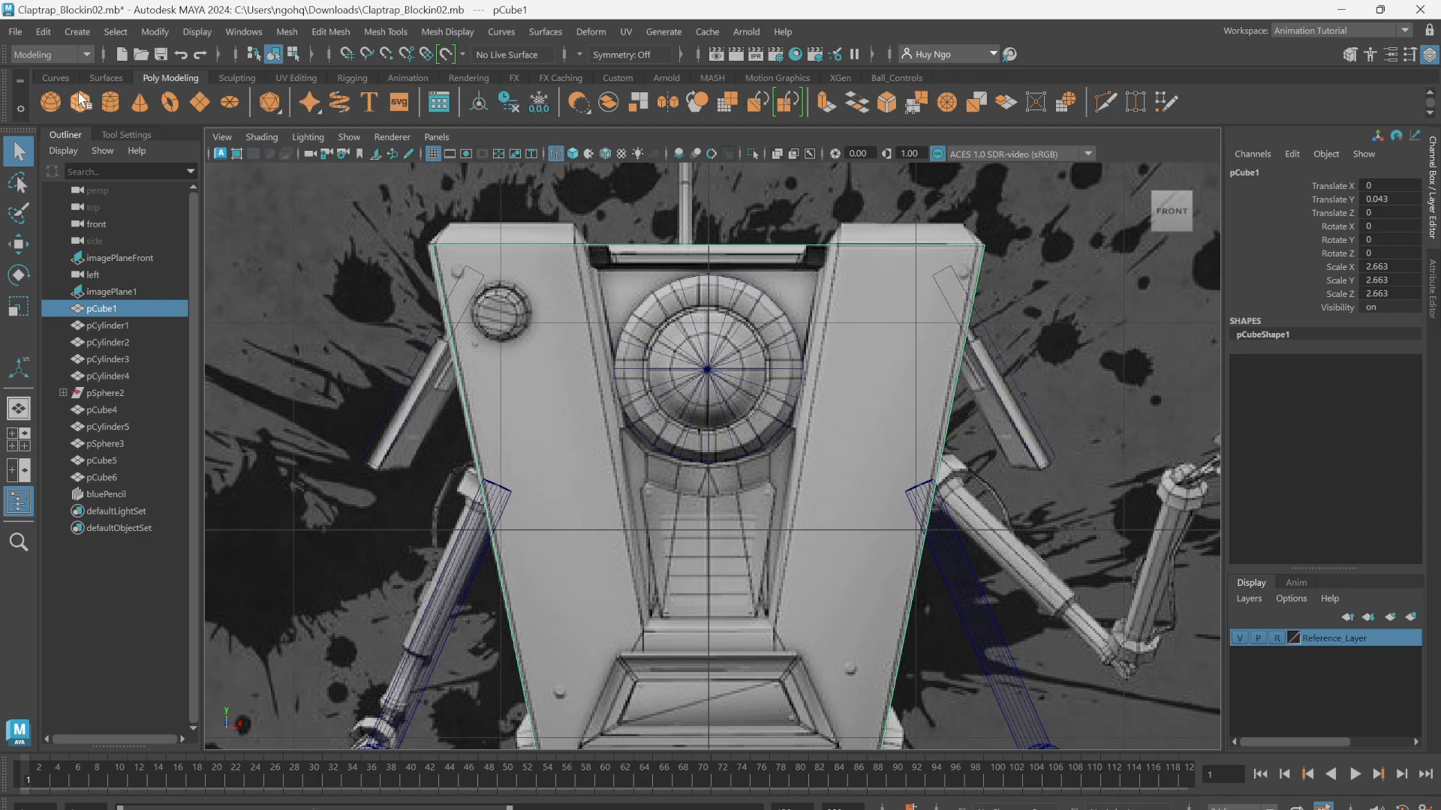
pyautogui.click(1107, 104)
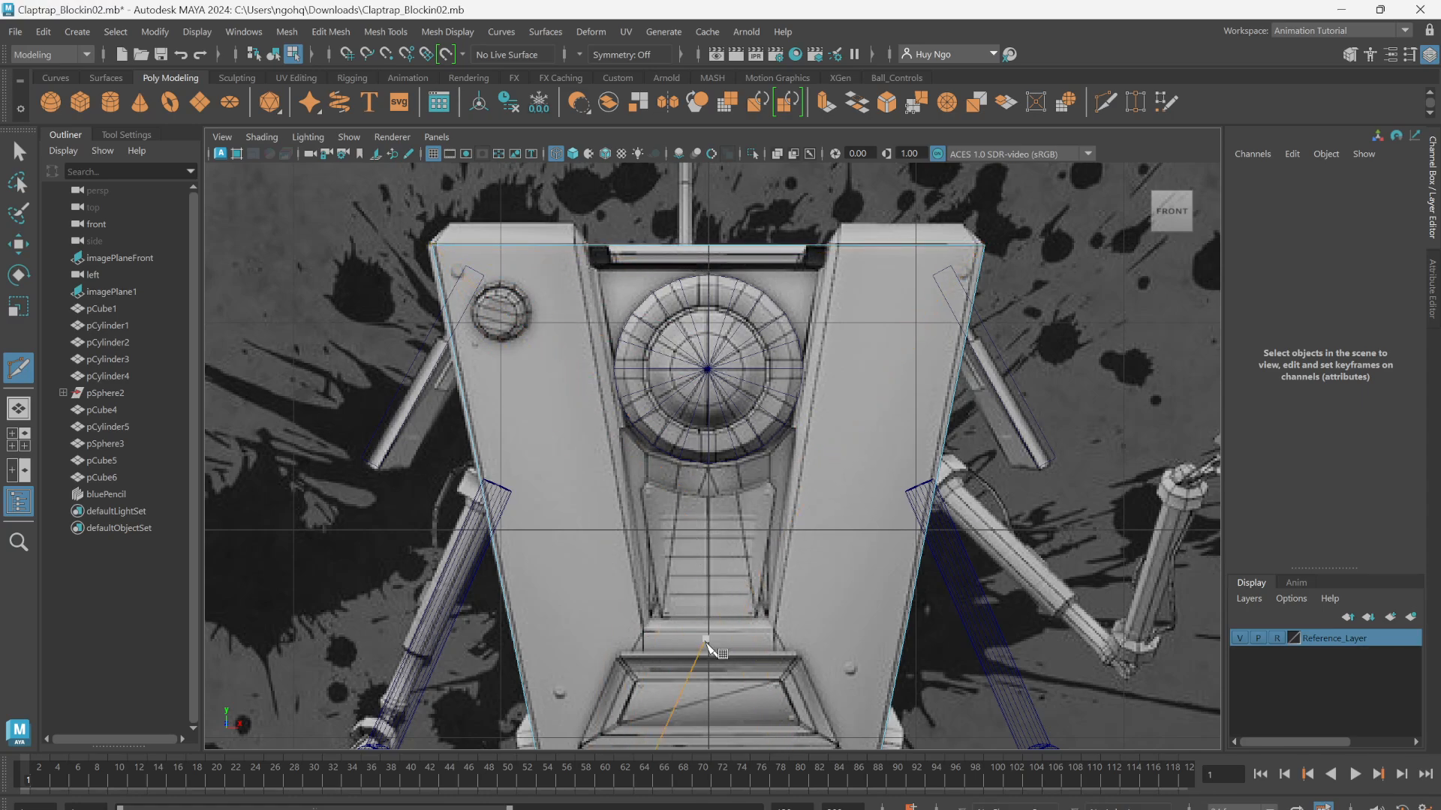
pyautogui.keyDown('alt'); pyautogui.moveTo(744, 435); pyautogui.dragTo(699, 420, button='middle'); pyautogui.keyUp('alt')
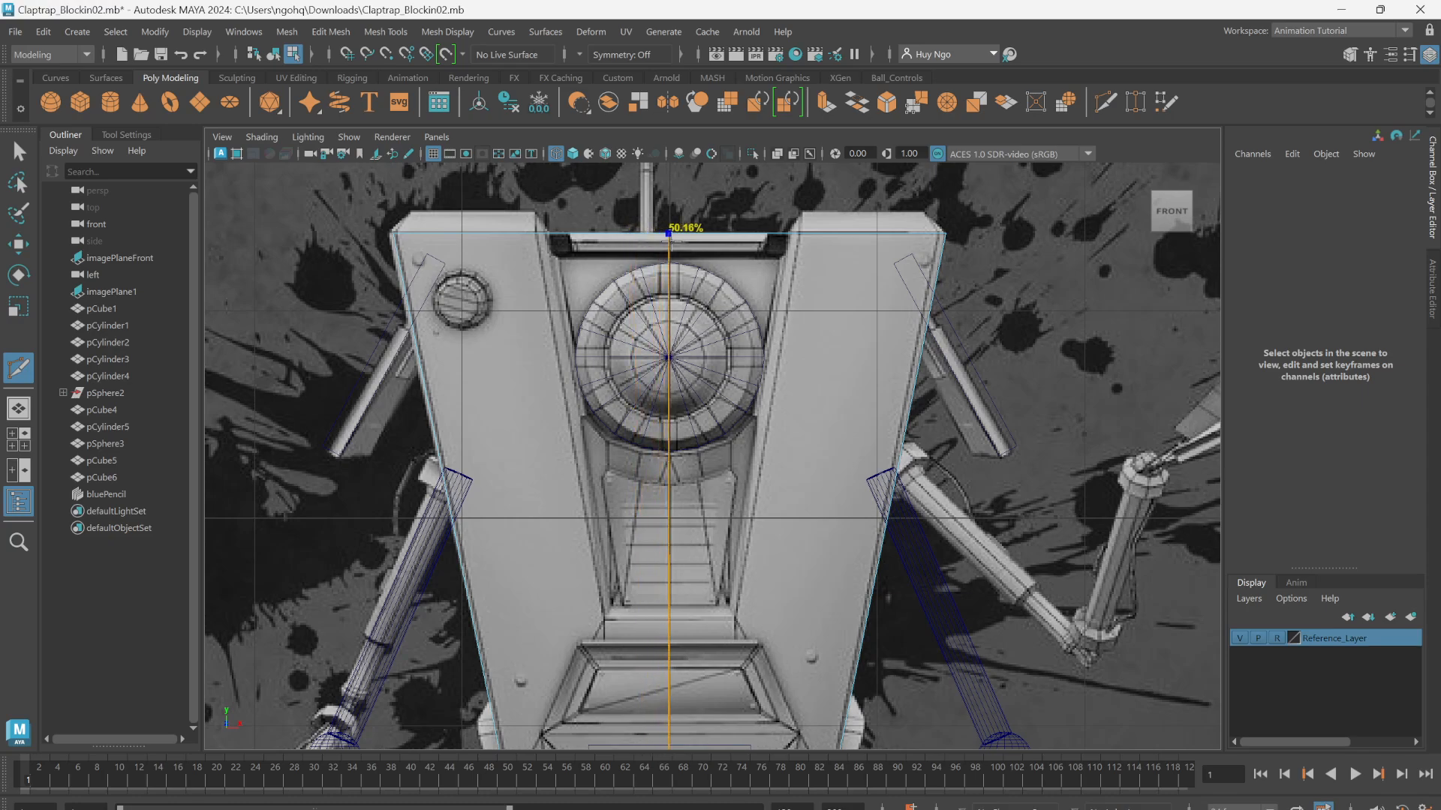
pyautogui.keyDown('ctrl'); pyautogui.click(669, 235); pyautogui.keyUp('ctrl')
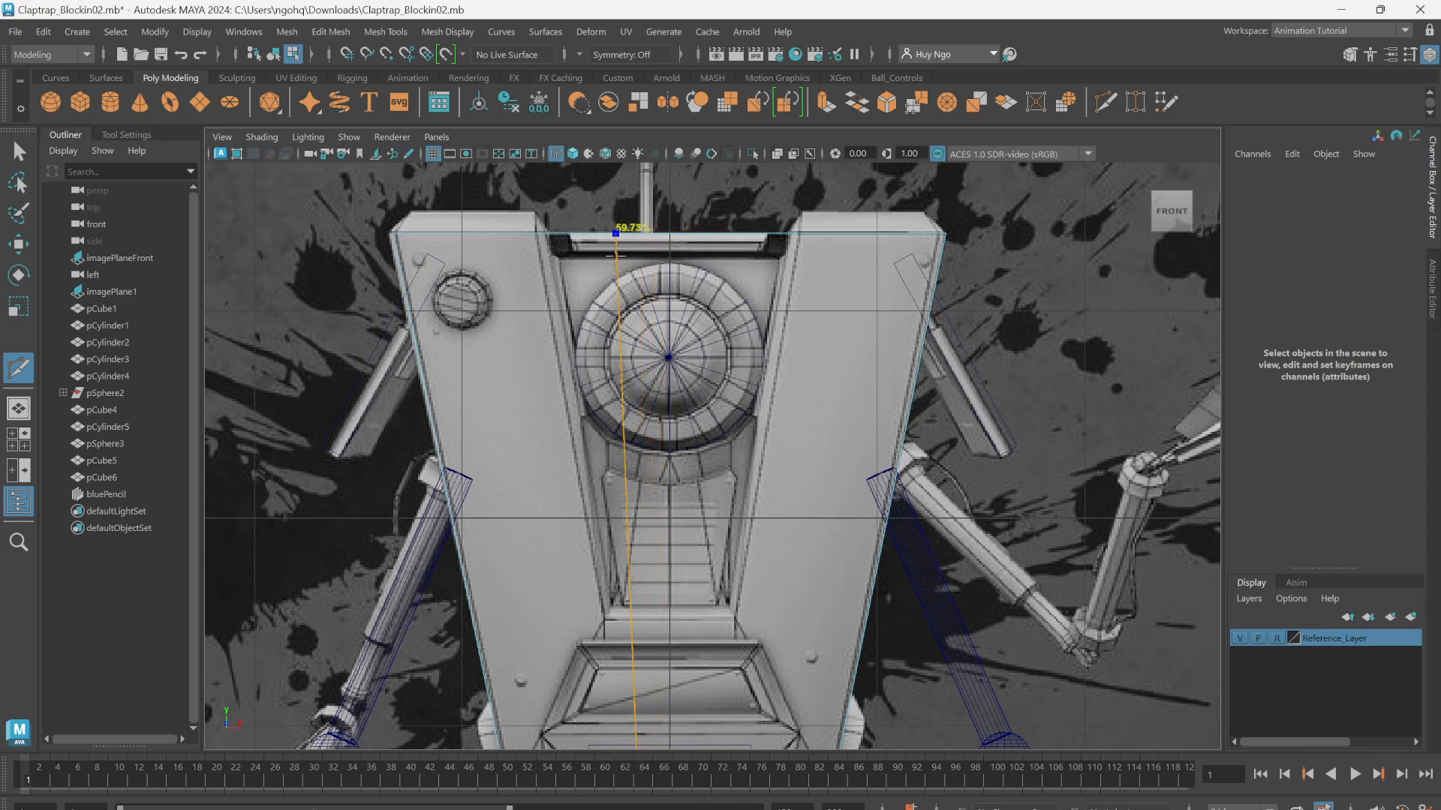
pyautogui.keyDown('ctrl'); pyautogui.middleClick(619, 255); pyautogui.keyUp('ctrl')
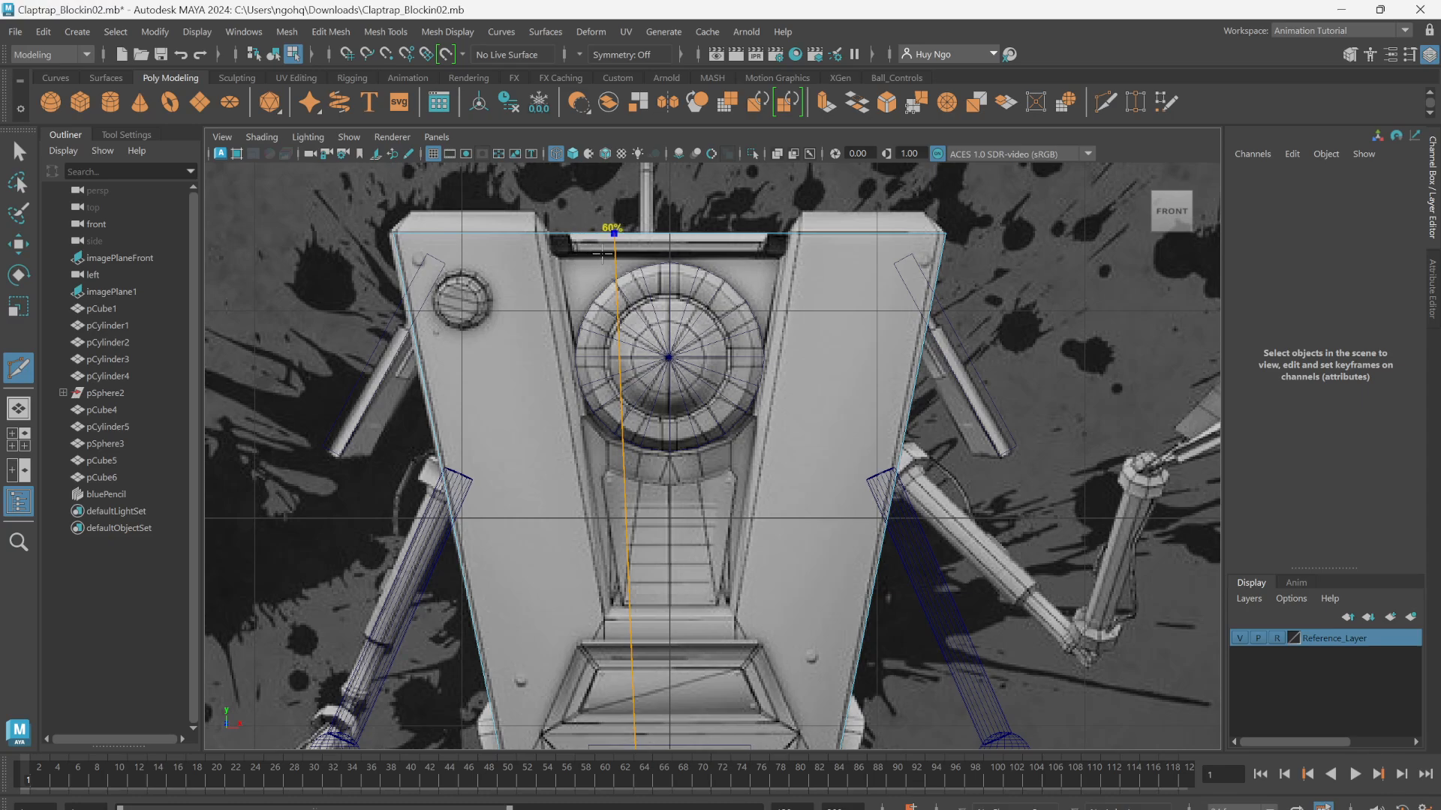
pyautogui.keyDown('ctrl'); pyautogui.click(653, 241); pyautogui.keyUp('ctrl')
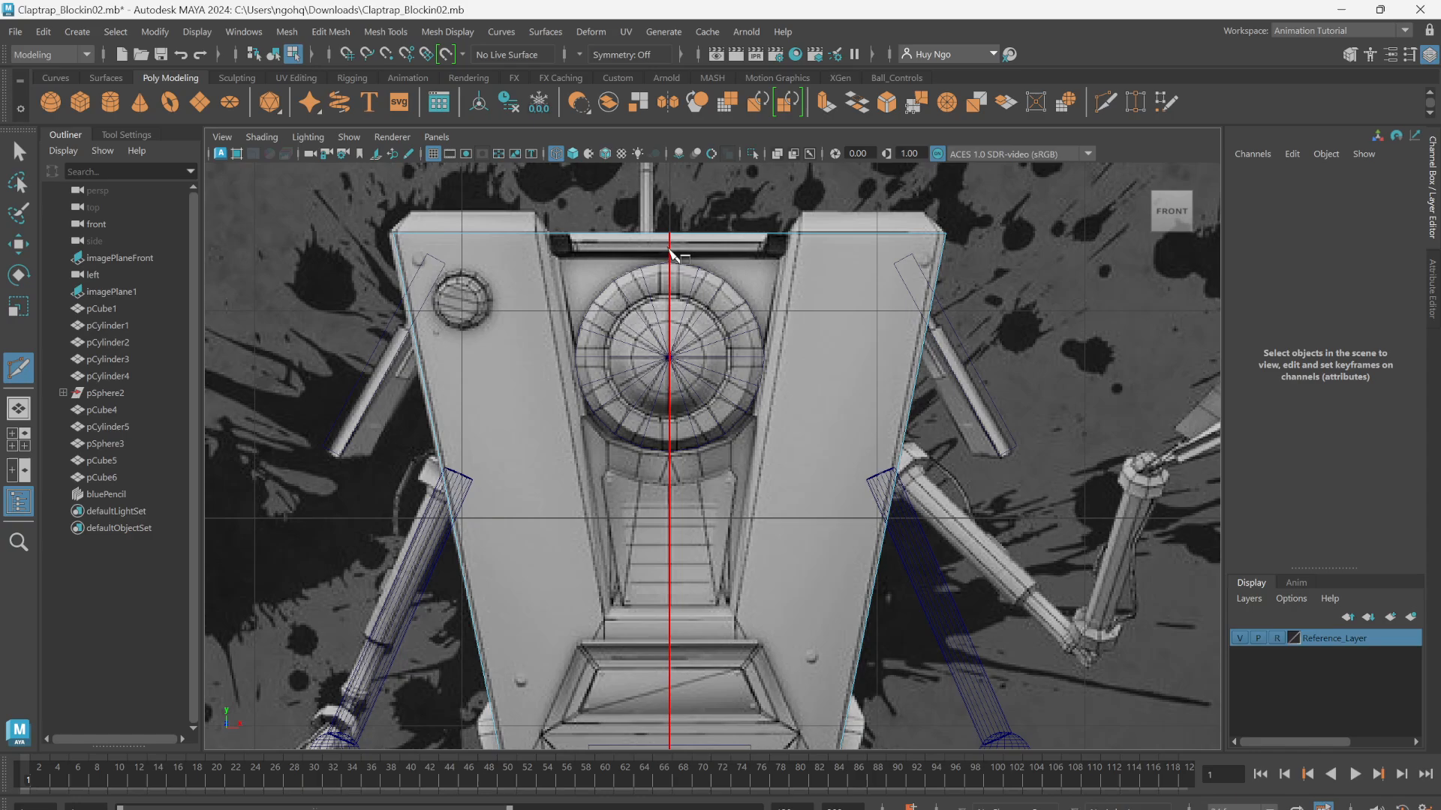
# Step: Check the body's centre edge loop in the perspective view, then return to the front view
pyautogui.keyDown('alt'); pyautogui.moveTo(670, 455); pyautogui.dragTo(693, 335, button='middle'); pyautogui.keyUp('alt')
pyautogui.press('space')
pyautogui.click(693, 343)
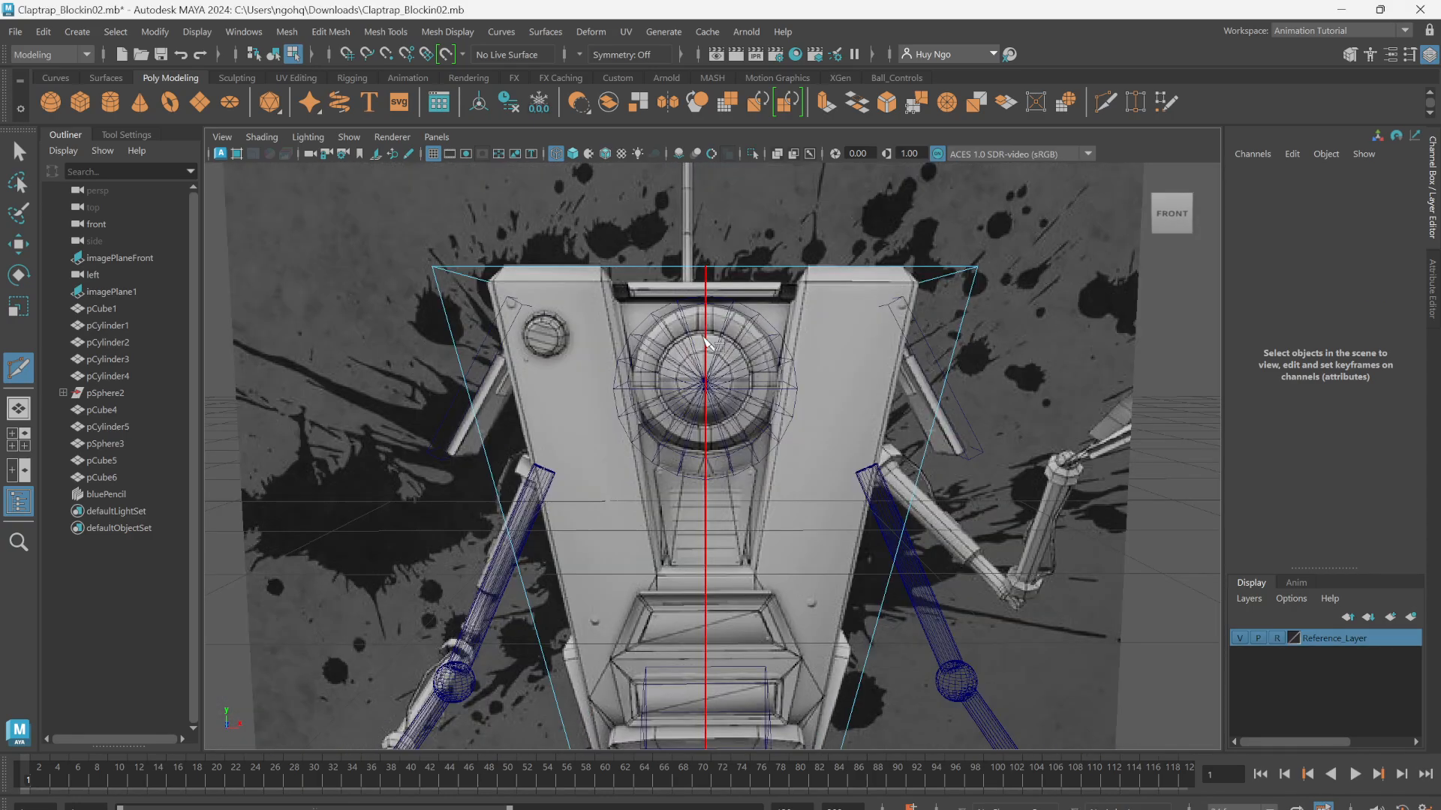
pyautogui.keyDown('alt'); pyautogui.moveTo(695, 343); pyautogui.dragTo(729, 336); pyautogui.keyUp('alt')
pyautogui.click(606, 293)
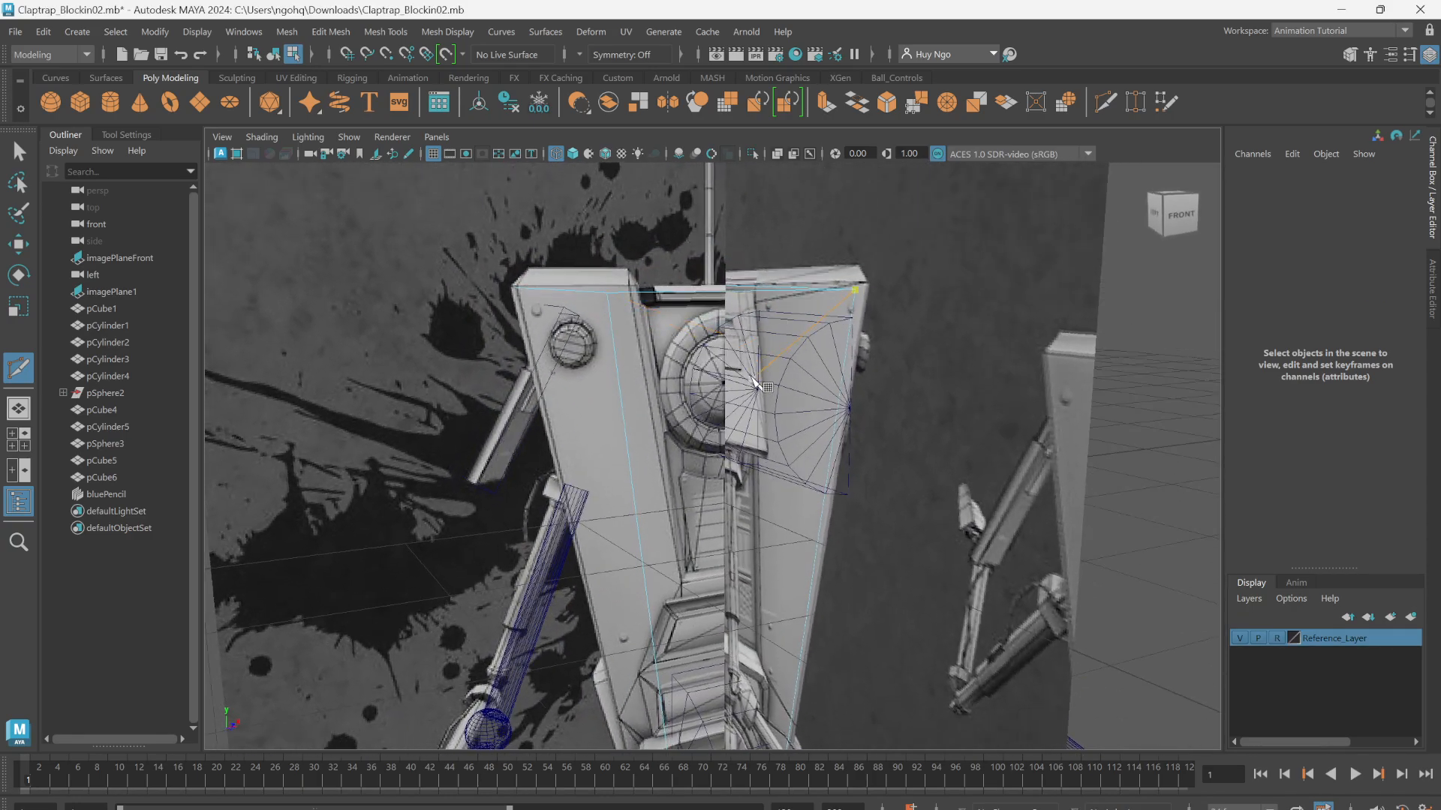
pyautogui.keyDown('alt'); pyautogui.moveTo(756, 383); pyautogui.dragTo(636, 378); pyautogui.keyUp('alt')
pyautogui.press('space')
pyautogui.keyDown('alt'); pyautogui.moveTo(656, 367); pyautogui.dragTo(685, 460, button='middle'); pyautogui.keyUp('alt')
pyautogui.scroll(-5, 670, 443)
pyautogui.scroll(1, 658, 426)
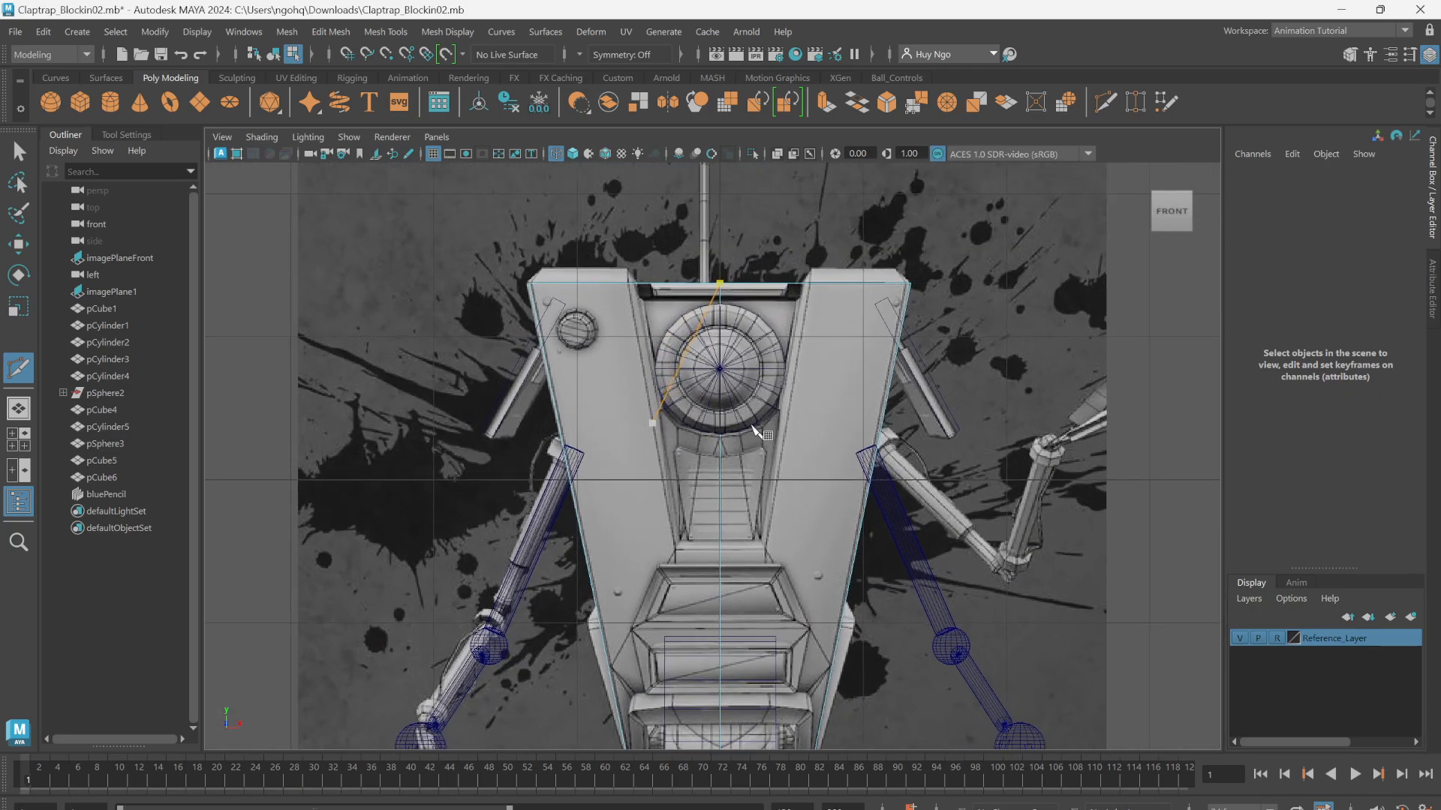
pyautogui.scroll(1, 753, 429)
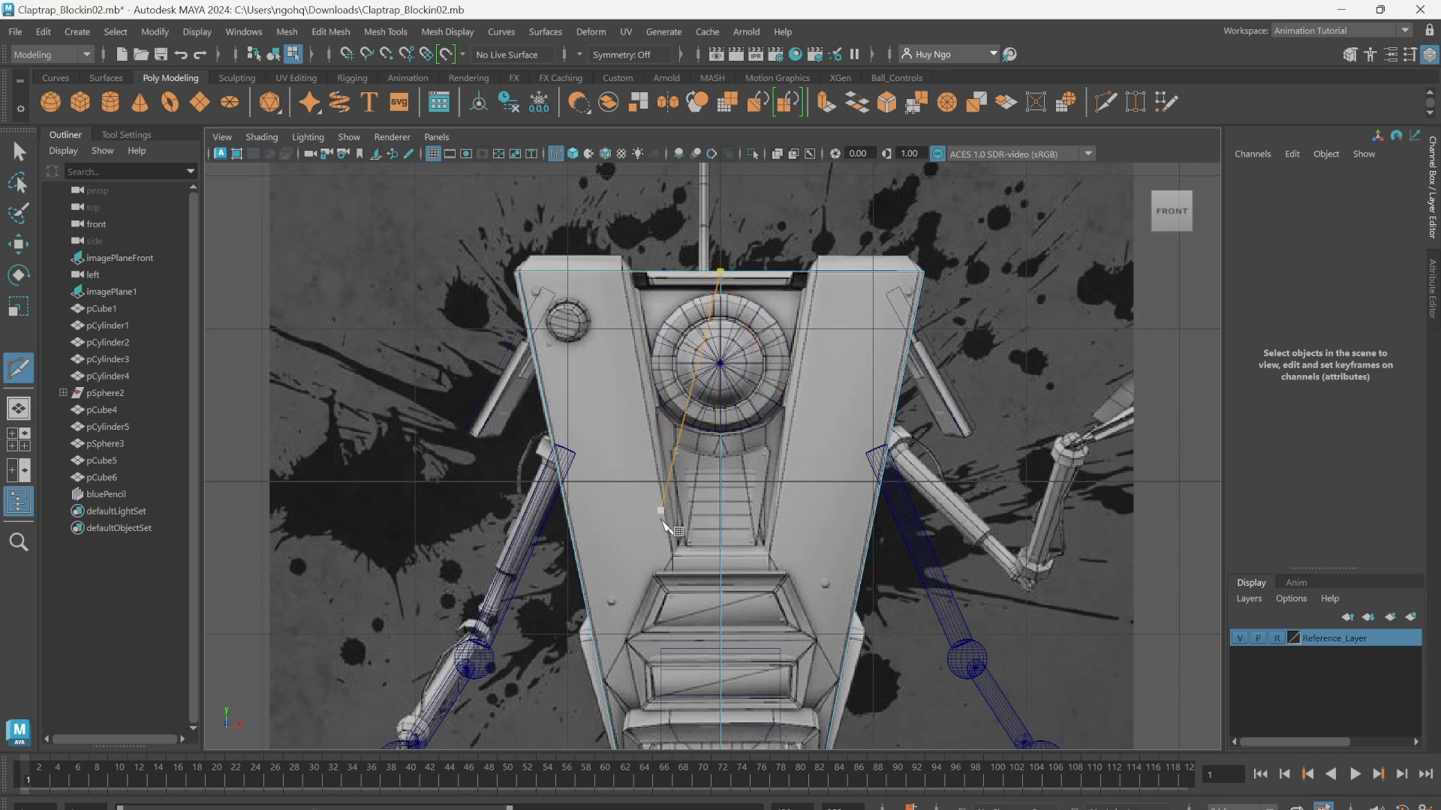
# Step: Set symmetry to Object X and insert mirrored vertical edge loops along the inner edges of the body's side panels
pyautogui.click(589, 54)
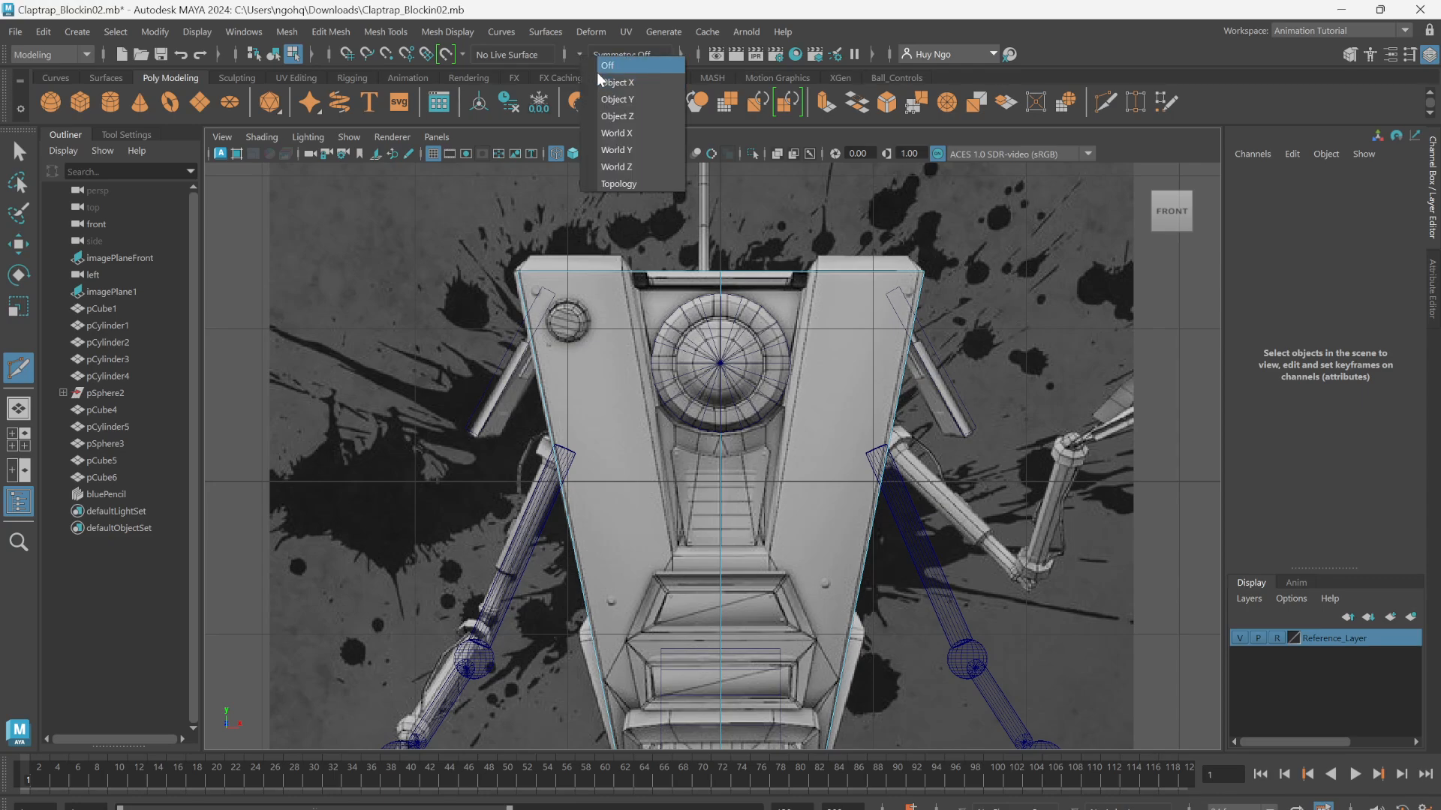
pyautogui.click(601, 81)
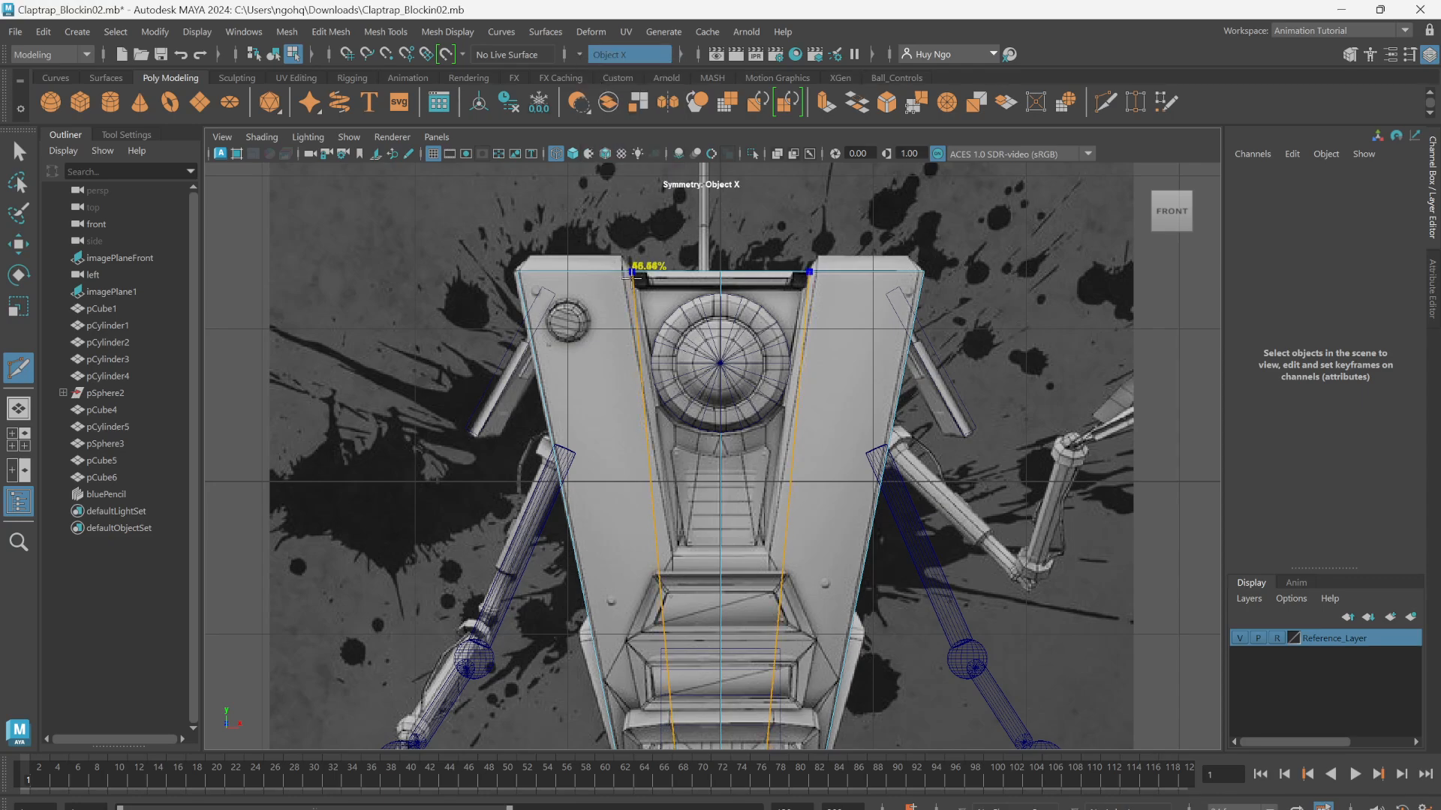
pyautogui.scroll(2, 630, 274)
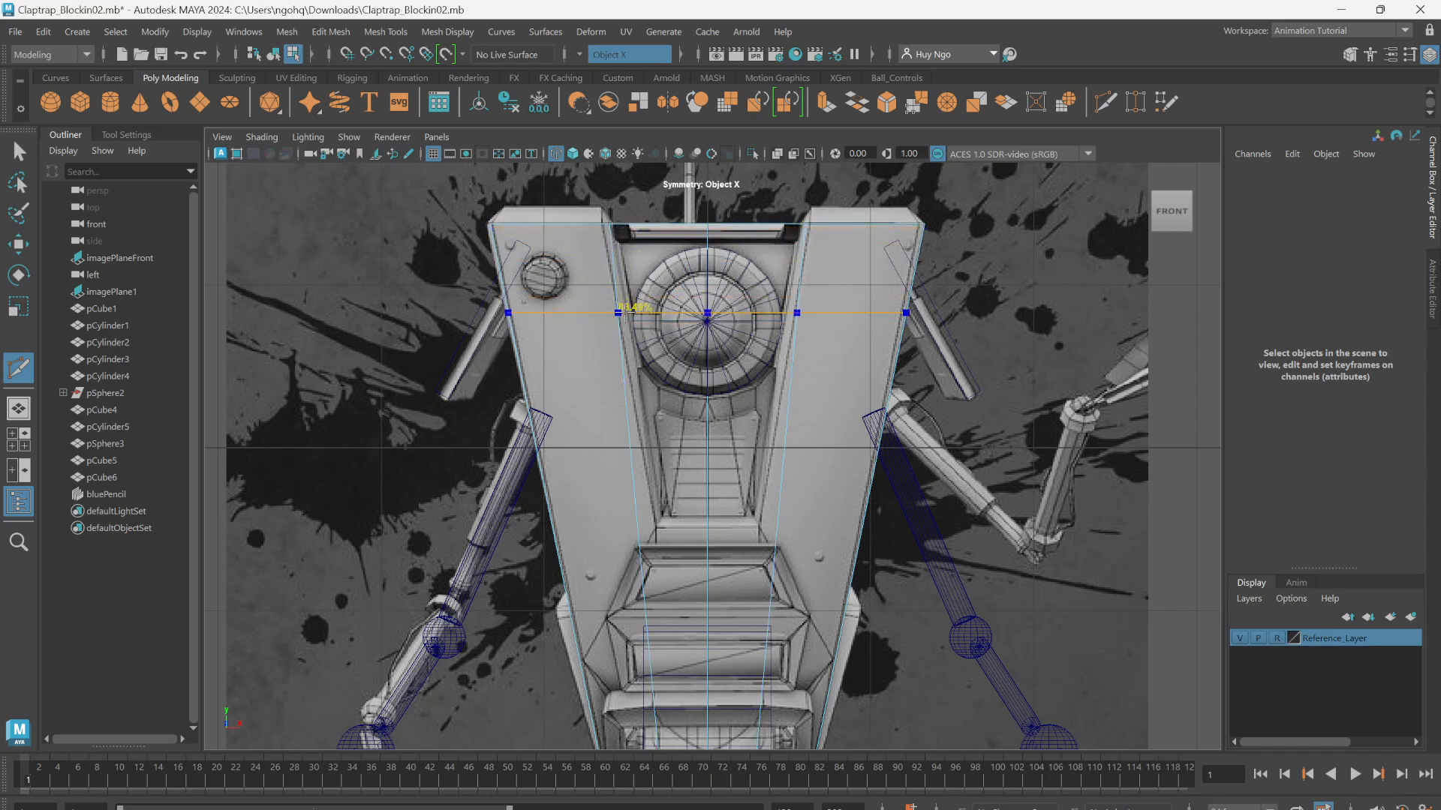
# Step: Turn symmetry off before cutting across the full width of the body
pyautogui.keyDown('ctrl'); pyautogui.click(634, 319); pyautogui.keyUp('ctrl')
pyautogui.keyDown('alt'); pyautogui.moveTo(615, 330); pyautogui.dragTo(615, 269, button='middle'); pyautogui.keyUp('alt')
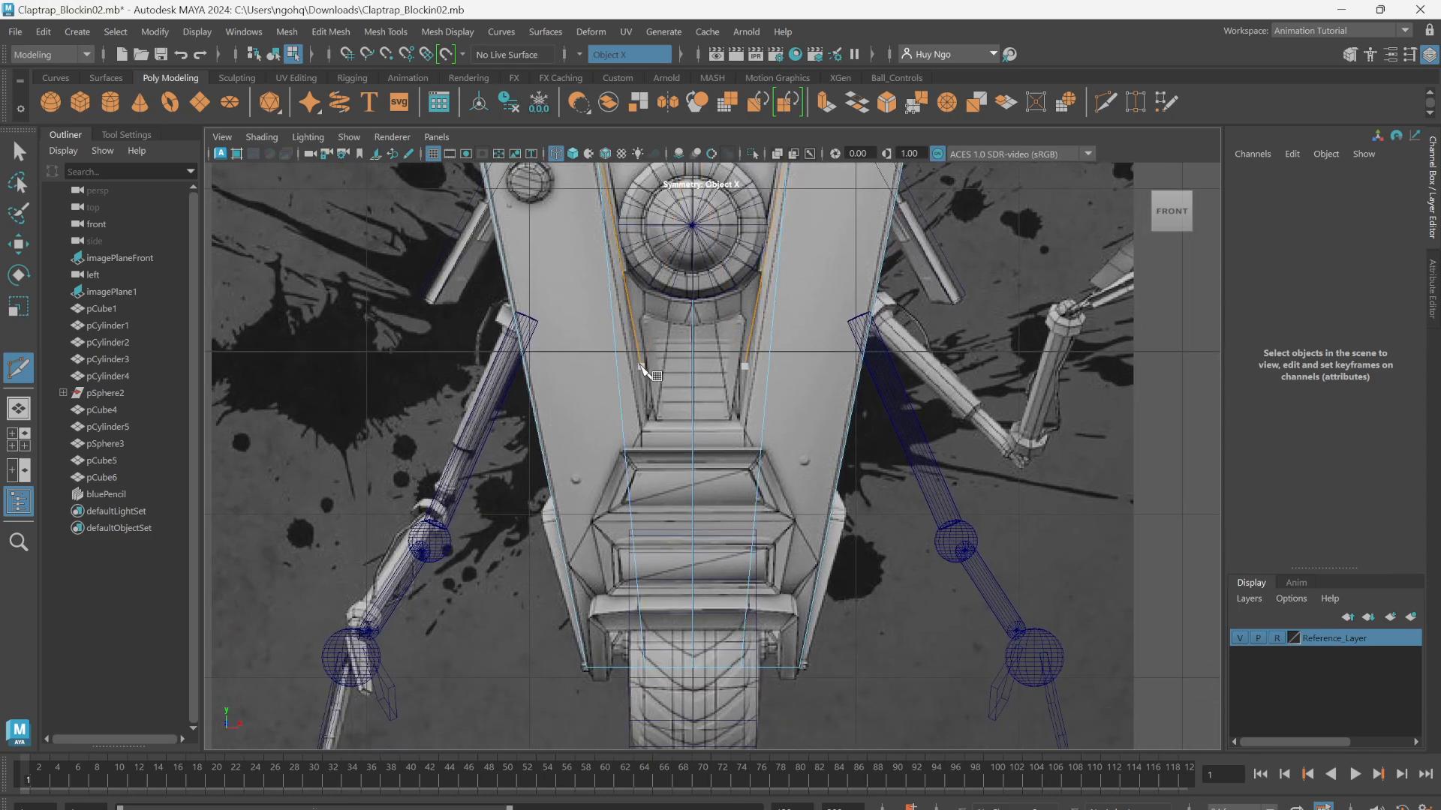
pyautogui.keyDown('alt'); pyautogui.moveTo(575, 437); pyautogui.dragTo(723, 435, button='right'); pyautogui.keyUp('alt')
pyautogui.keyDown('alt'); pyautogui.moveTo(723, 435); pyautogui.dragTo(696, 495, button='middle'); pyautogui.keyUp('alt')
pyautogui.scroll(1, 695, 498)
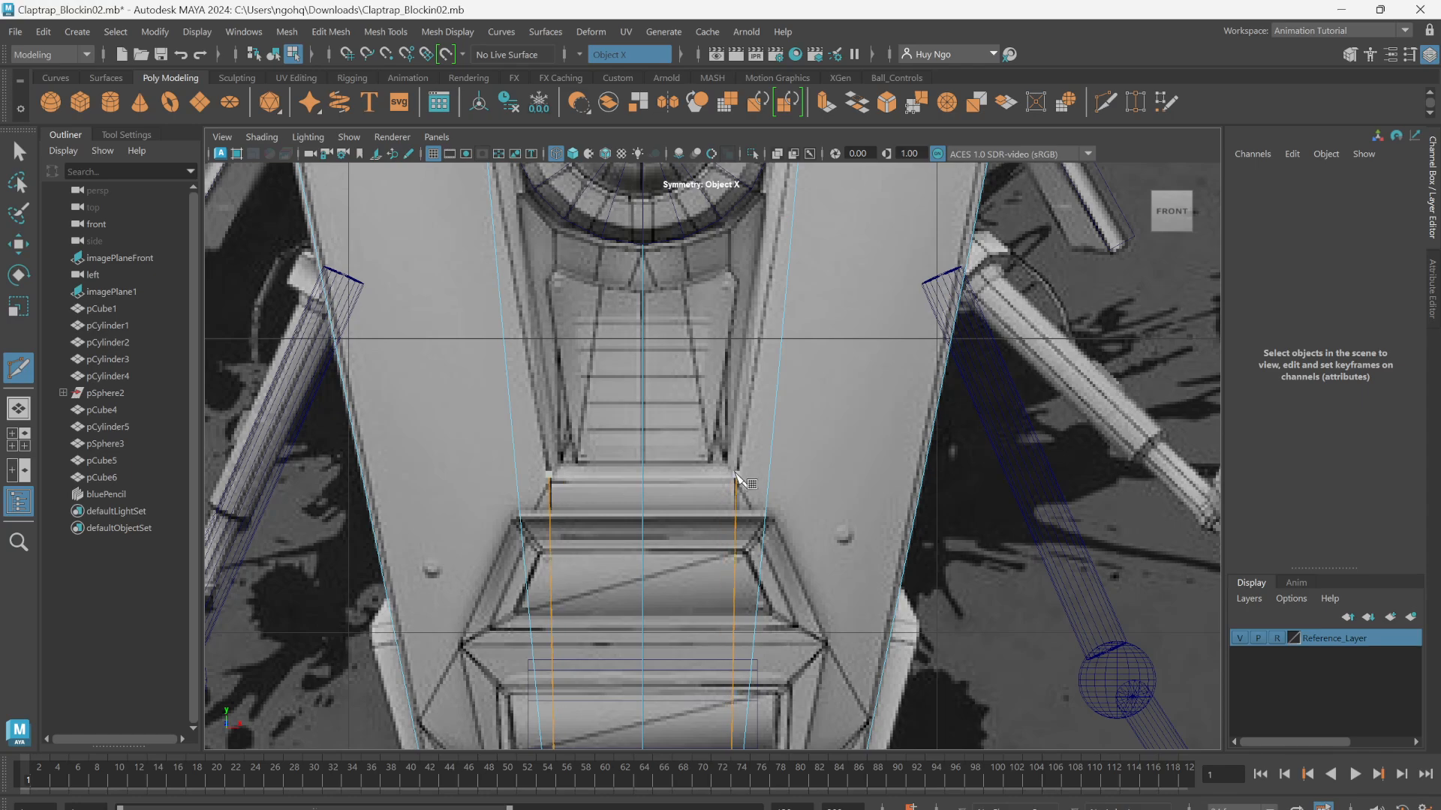
pyautogui.keyDown('alt'); pyautogui.moveTo(799, 474); pyautogui.dragTo(807, 479, button='right'); pyautogui.keyUp('alt')
pyautogui.keyDown('alt'); pyautogui.moveTo(808, 479); pyautogui.dragTo(808, 466, button='middle'); pyautogui.keyUp('alt')
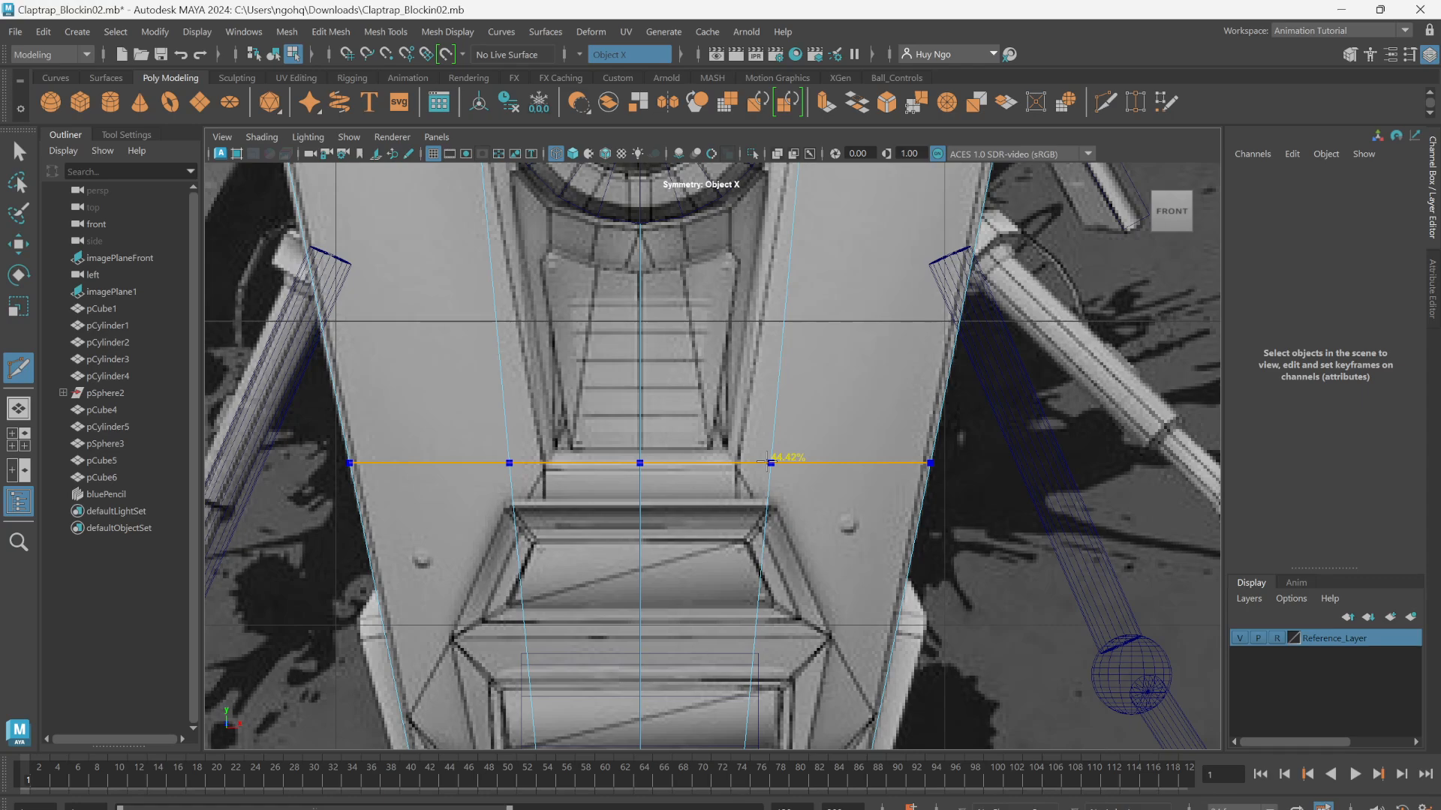
pyautogui.click(580, 56)
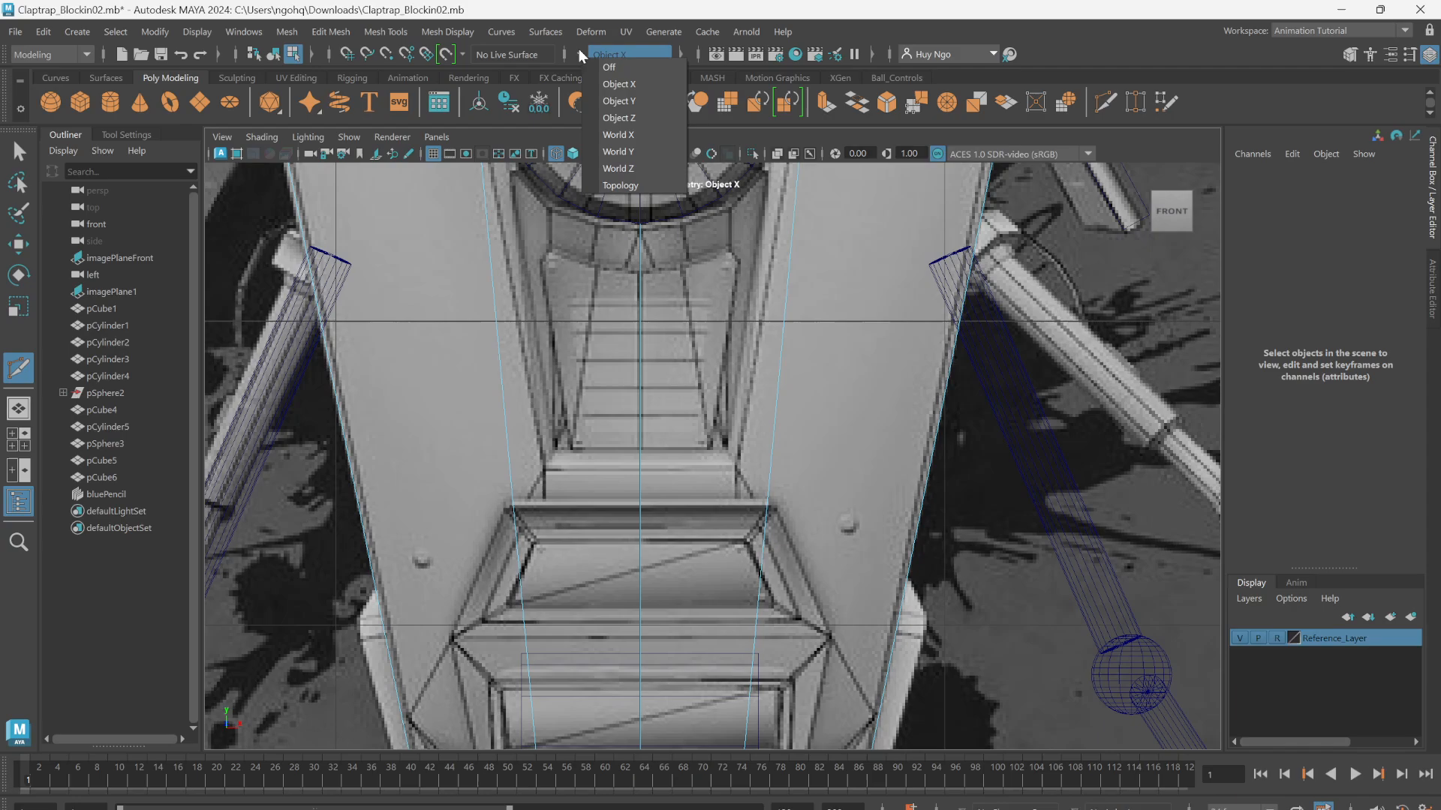
pyautogui.click(619, 64)
# Step: Insert a horizontal edge loop across the body at the bottom of the recess below the eye, and exit Multi-Cut
pyautogui.keyDown('alt'); pyautogui.moveTo(719, 396); pyautogui.dragTo(755, 403, button='middle'); pyautogui.keyUp('alt')
pyautogui.scroll(-5, 750, 405)
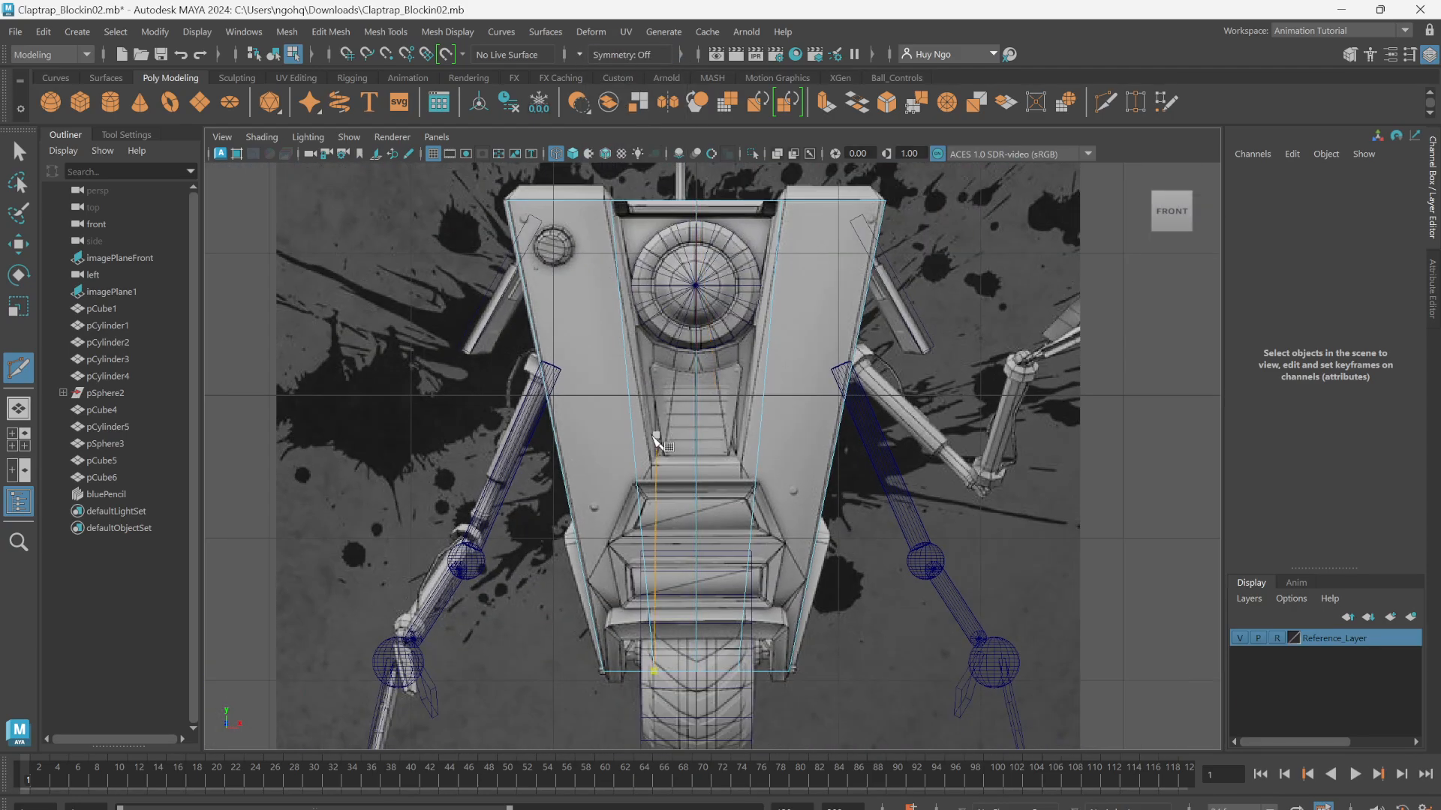
pyautogui.keyDown('alt'); pyautogui.moveTo(649, 445); pyautogui.dragTo(1094, 531, button='right'); pyautogui.keyUp('alt')
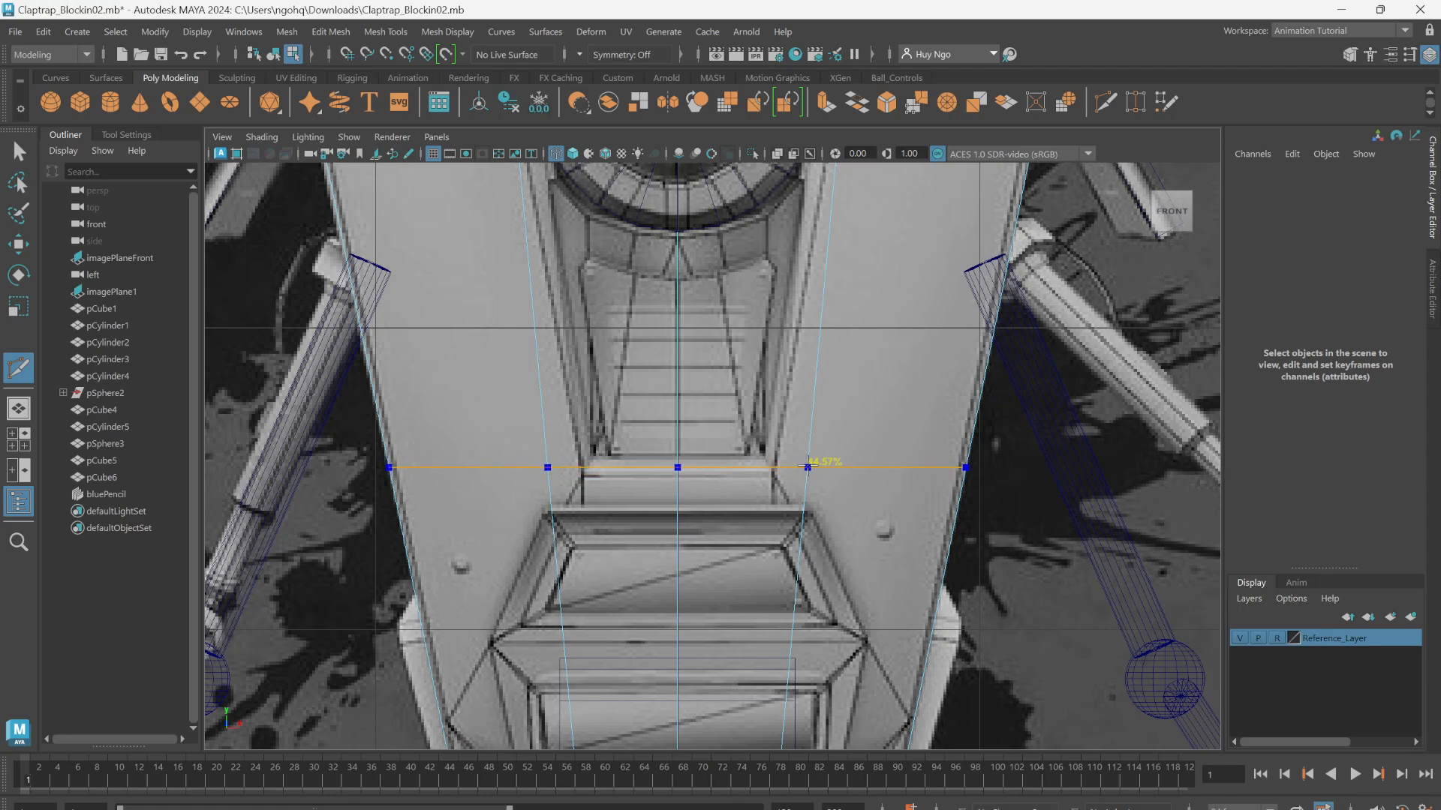
pyautogui.keyDown('ctrl'); pyautogui.click(807, 464); pyautogui.keyUp('ctrl')
pyautogui.scroll(-5, 817, 452)
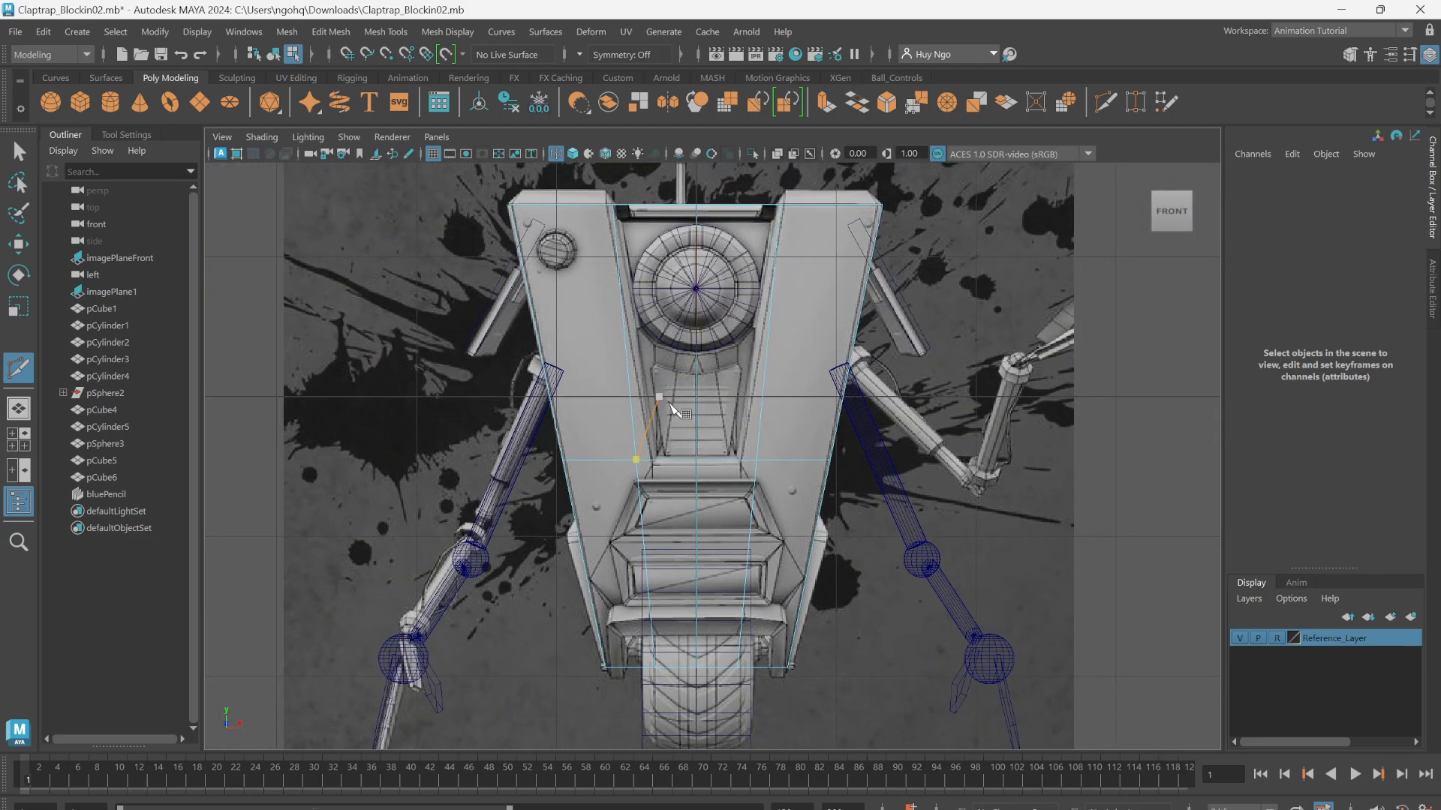
pyautogui.keyDown('alt'); pyautogui.moveTo(602, 461); pyautogui.dragTo(605, 429, button='middle'); pyautogui.keyUp('alt')
pyautogui.scroll(4, 604, 429)
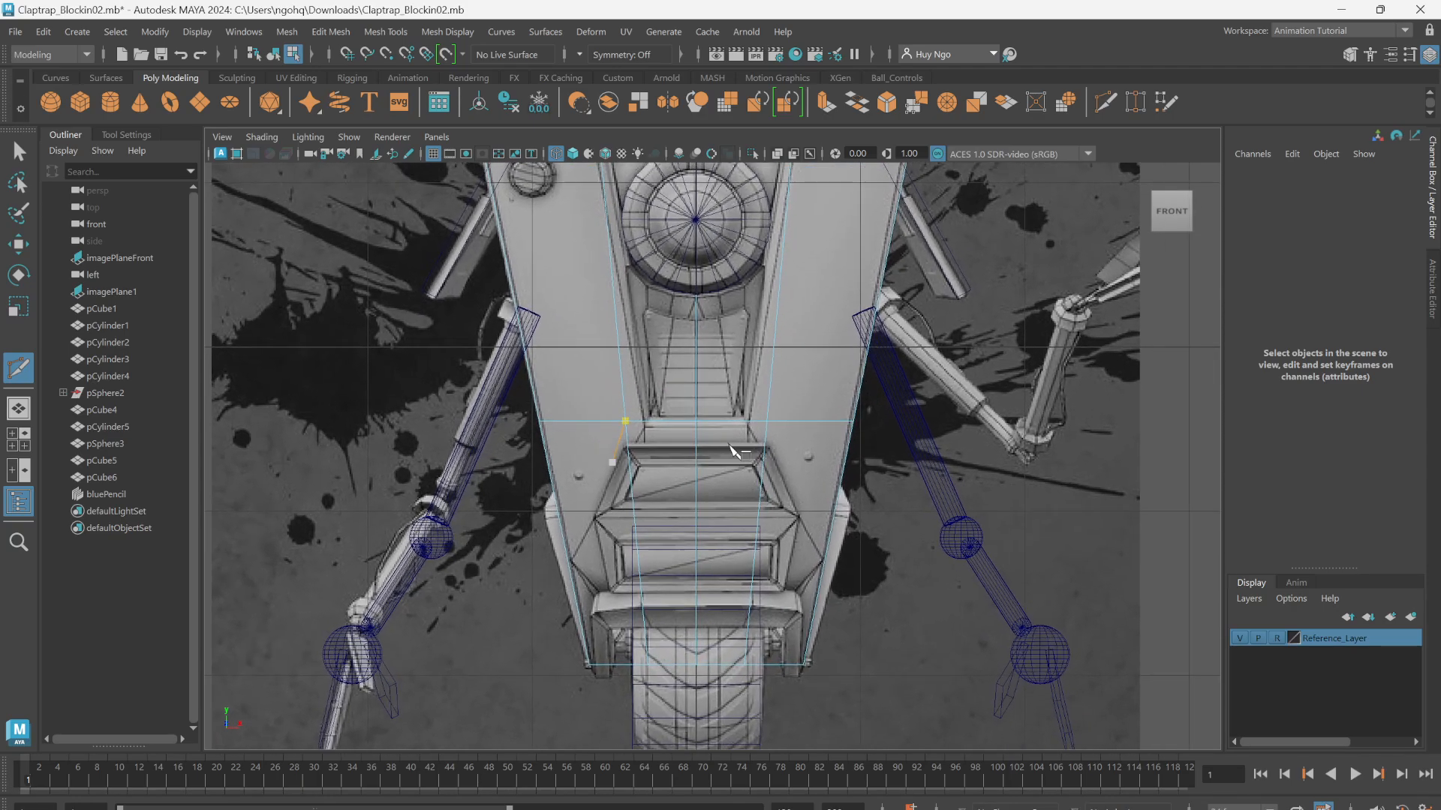
pyautogui.moveTo(589, 365); pyautogui.dragTo(498, 368, button='right')
pyautogui.press('q')
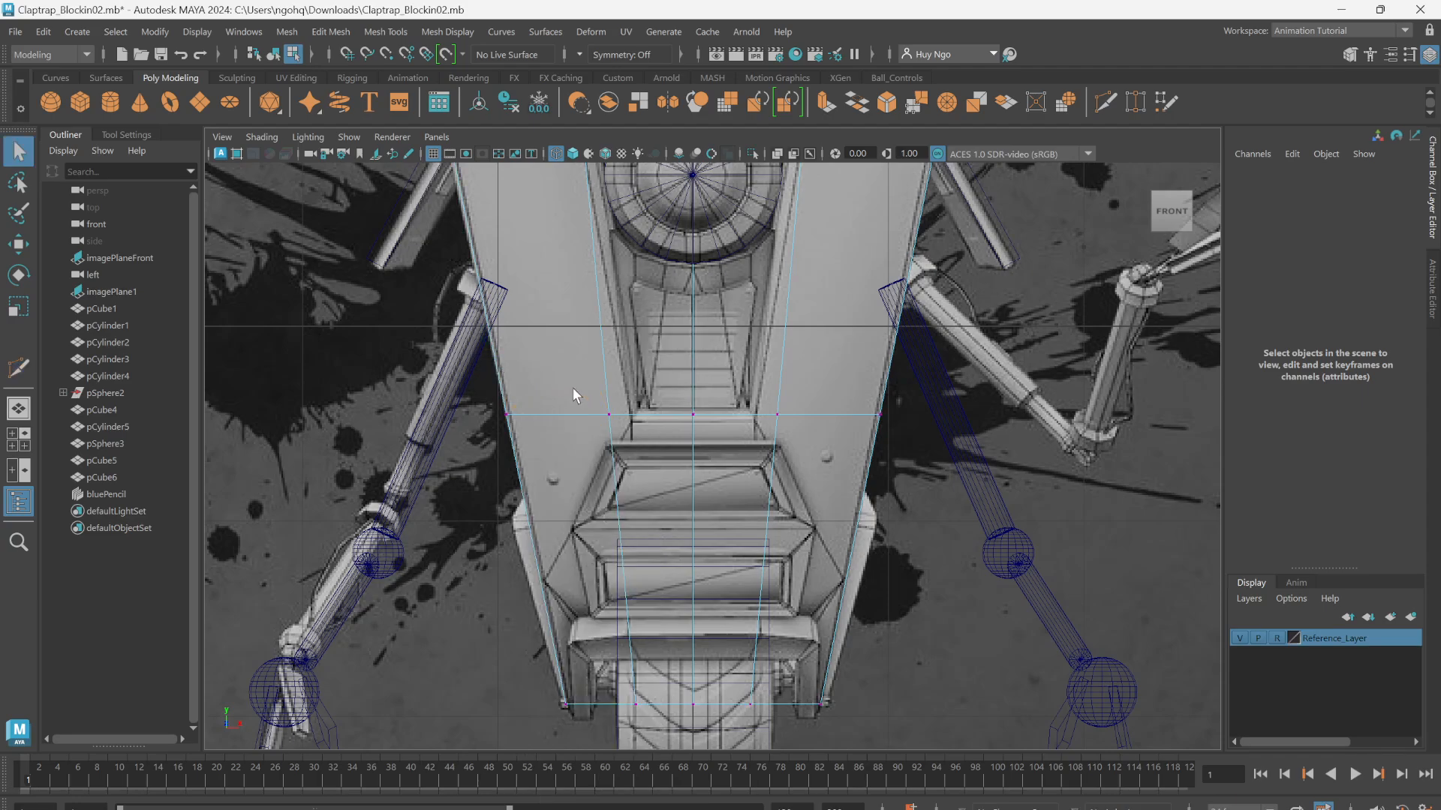
pyautogui.scroll(3, 620, 438)
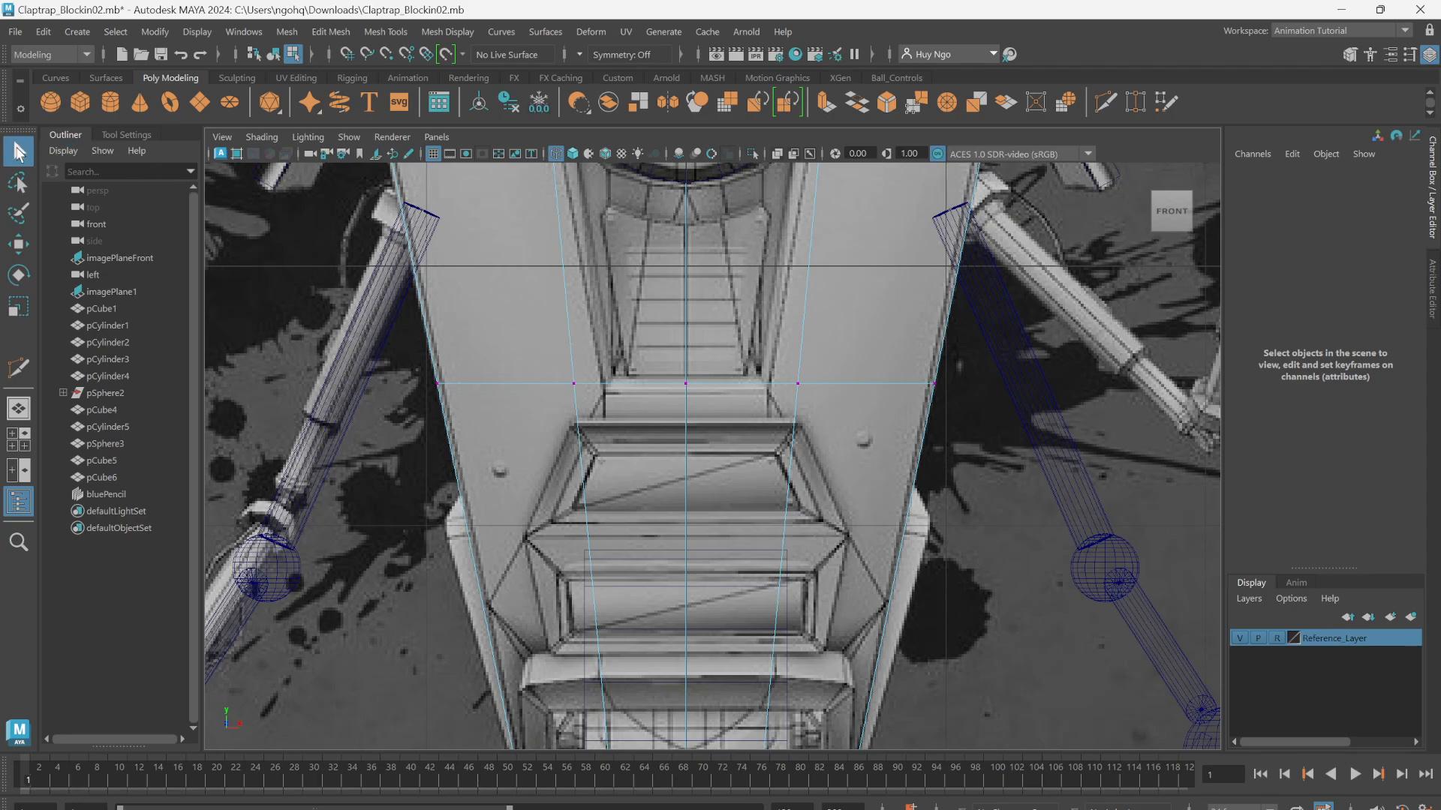
# Step: Select the two inner vertices on the new horizontal edge loop and scale them inward along X to the recess's lower corners
pyautogui.doubleClick(20, 155)
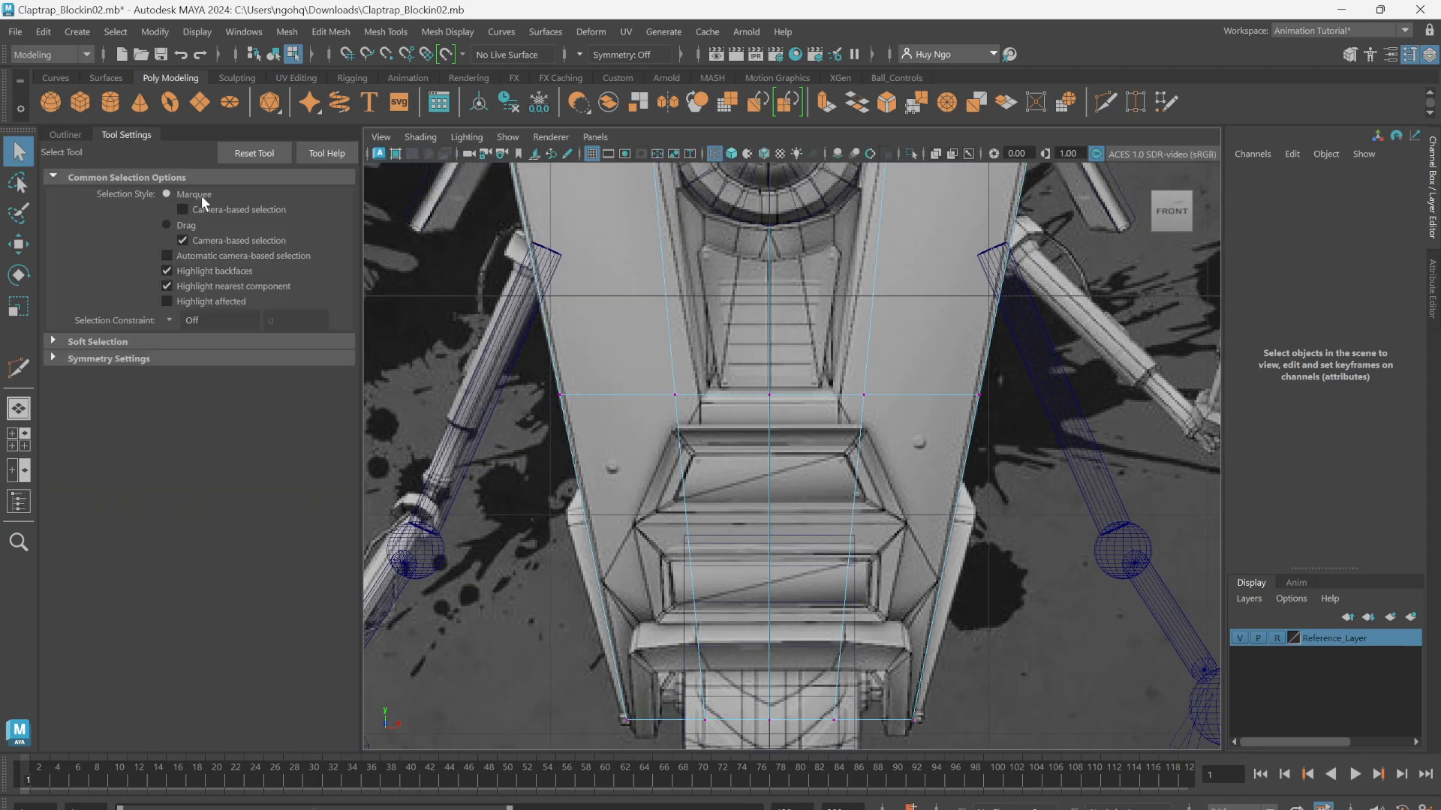
pyautogui.keyDown('alt'); pyautogui.moveTo(731, 400); pyautogui.dragTo(704, 408, button='middle'); pyautogui.keyUp('alt')
pyautogui.keyDown('alt'); pyautogui.moveTo(704, 409); pyautogui.dragTo(728, 411, button='right'); pyautogui.keyUp('alt')
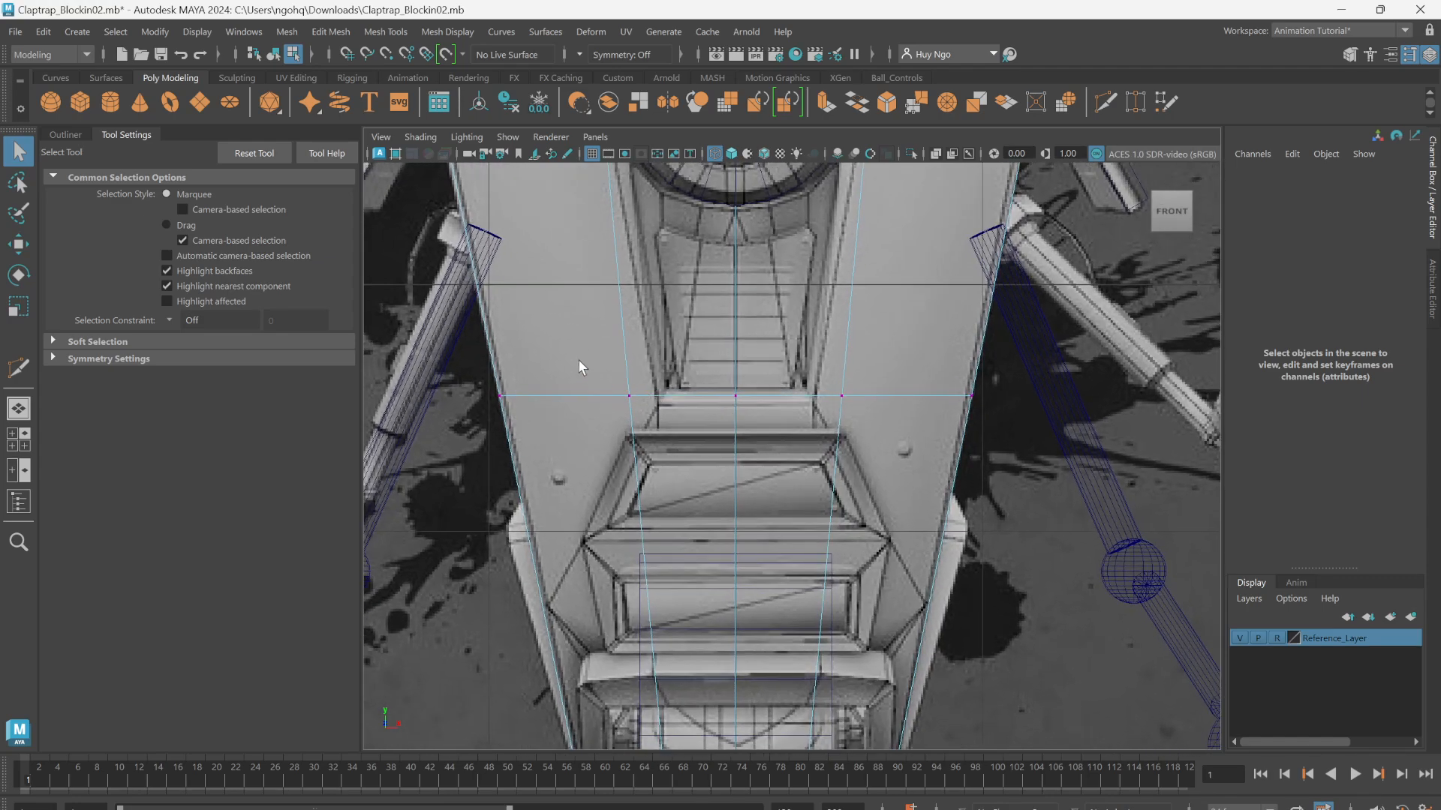
pyautogui.moveTo(675, 422); pyautogui.dragTo(682, 425)
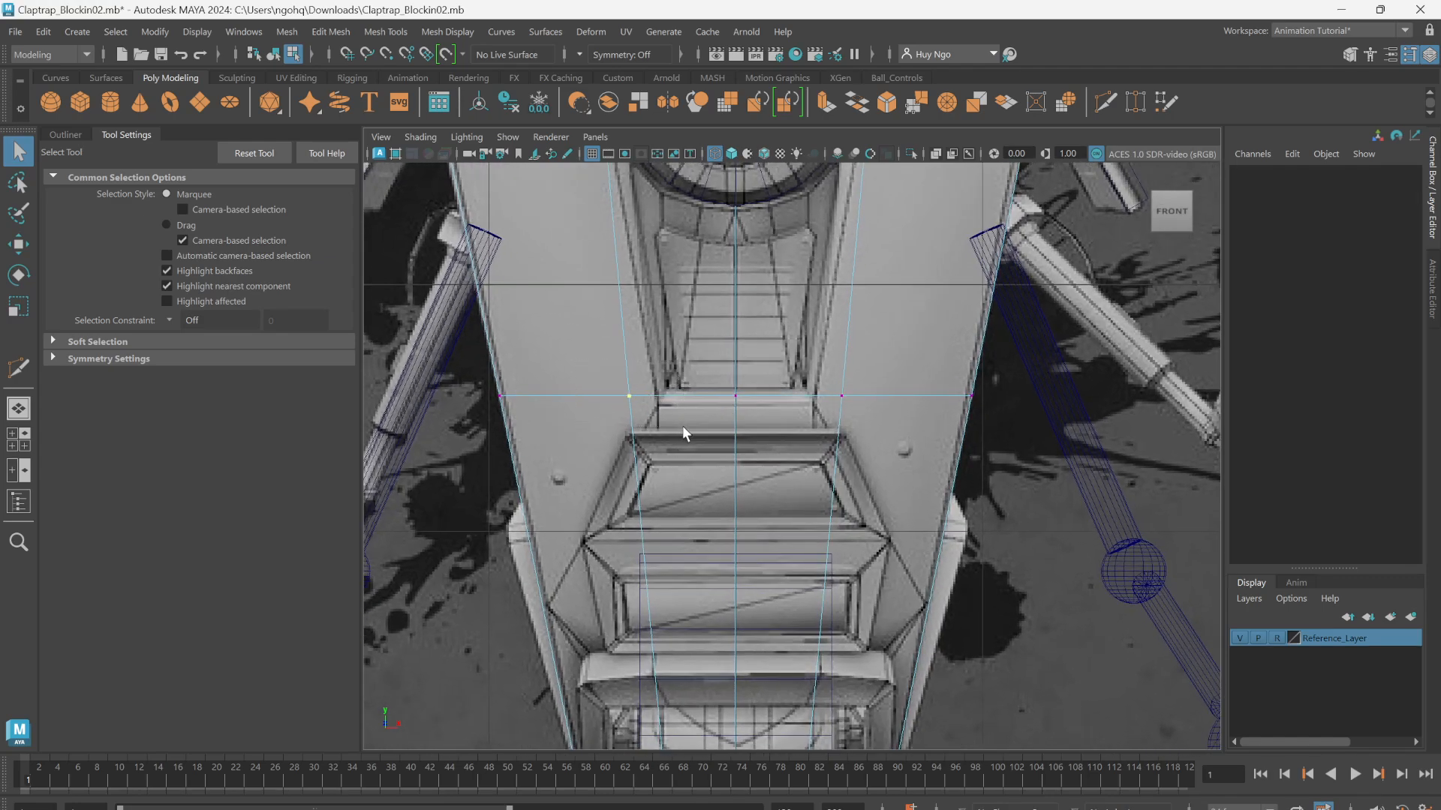
pyautogui.moveTo(807, 359); pyautogui.dragTo(881, 417)
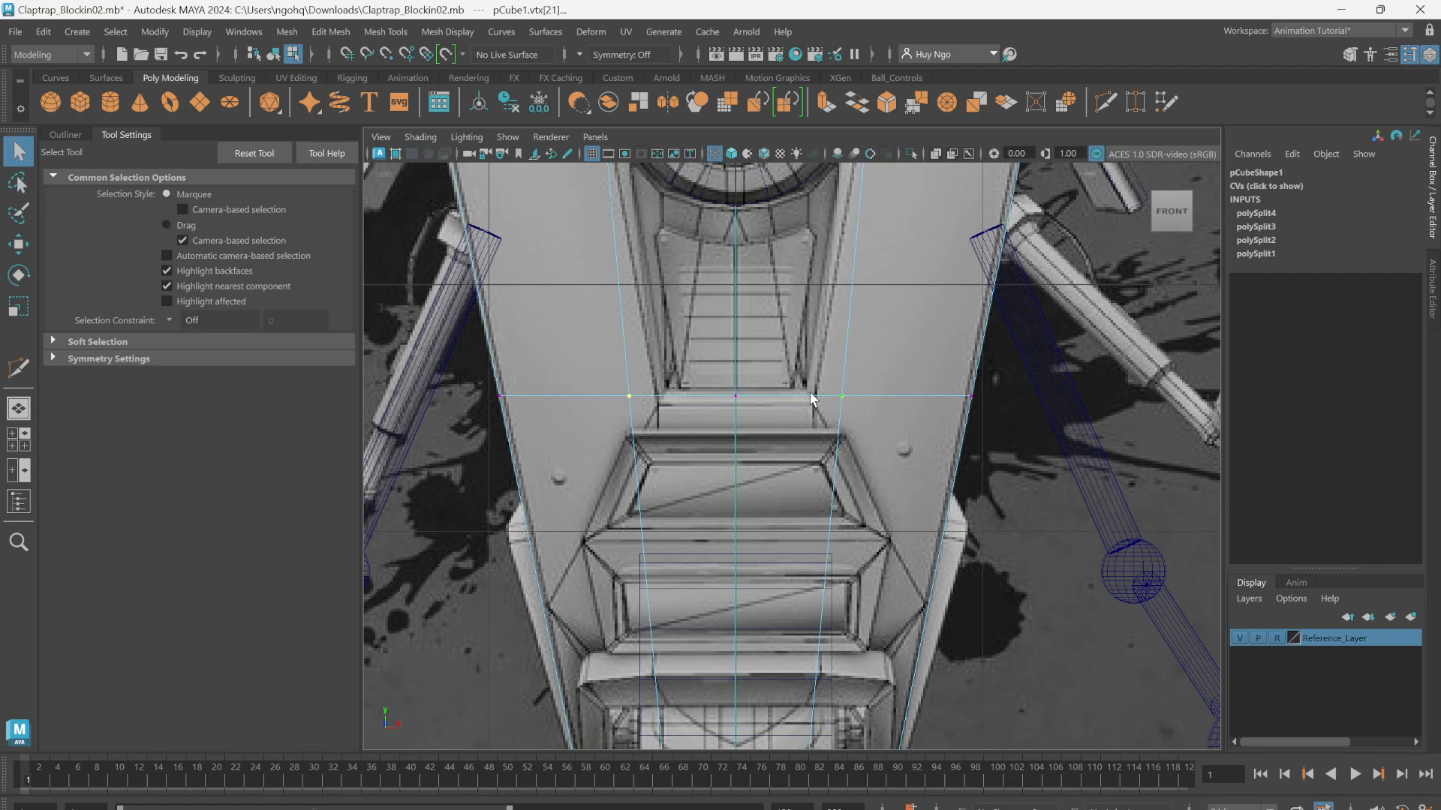
pyautogui.keyDown('alt'); pyautogui.moveTo(808, 391); pyautogui.dragTo(841, 408, button='middle'); pyautogui.keyUp('alt')
pyautogui.press('r')
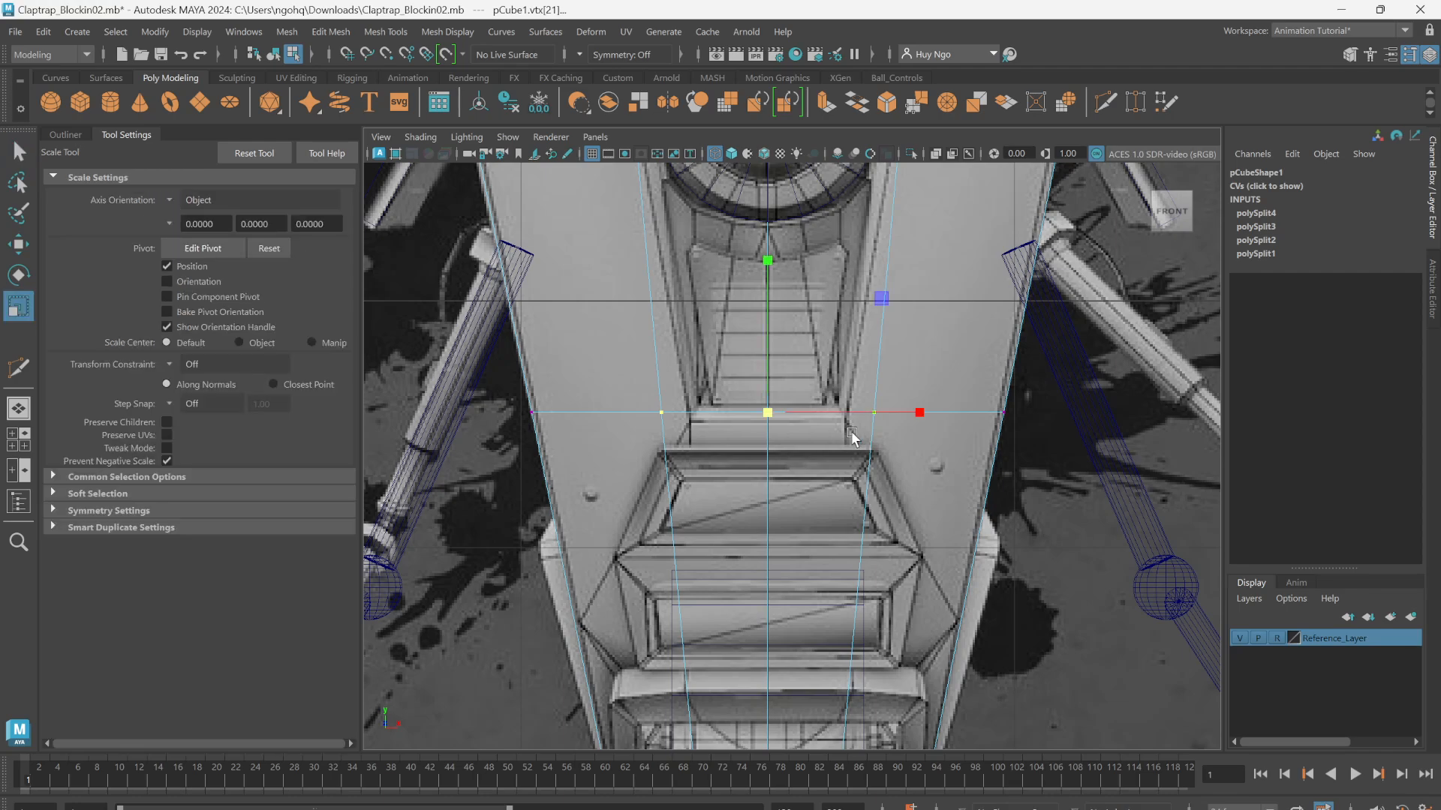
pyautogui.moveTo(914, 412); pyautogui.dragTo(883, 412)
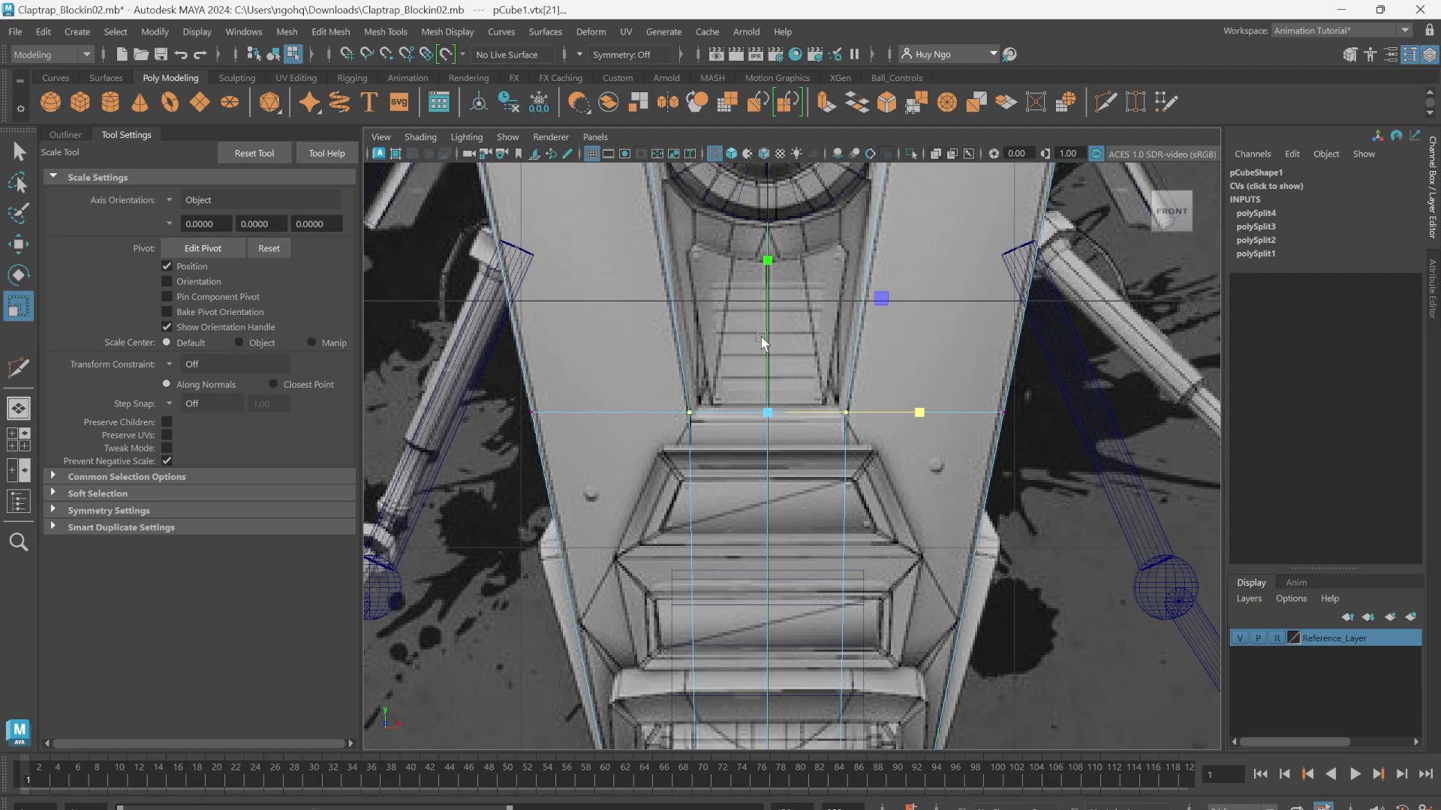
# Step: Return to the perspective view and switch the body from vertex editing back to object mode
pyautogui.keyDown('alt'); pyautogui.moveTo(760, 338); pyautogui.dragTo(763, 435, button='middle'); pyautogui.keyUp('alt')
pyautogui.keyDown('alt'); pyautogui.moveTo(763, 435); pyautogui.dragTo(643, 397, button='right'); pyautogui.keyUp('alt')
pyautogui.keyDown('alt'); pyautogui.moveTo(643, 397); pyautogui.dragTo(711, 401); pyautogui.keyUp('alt')
pyautogui.press('space')
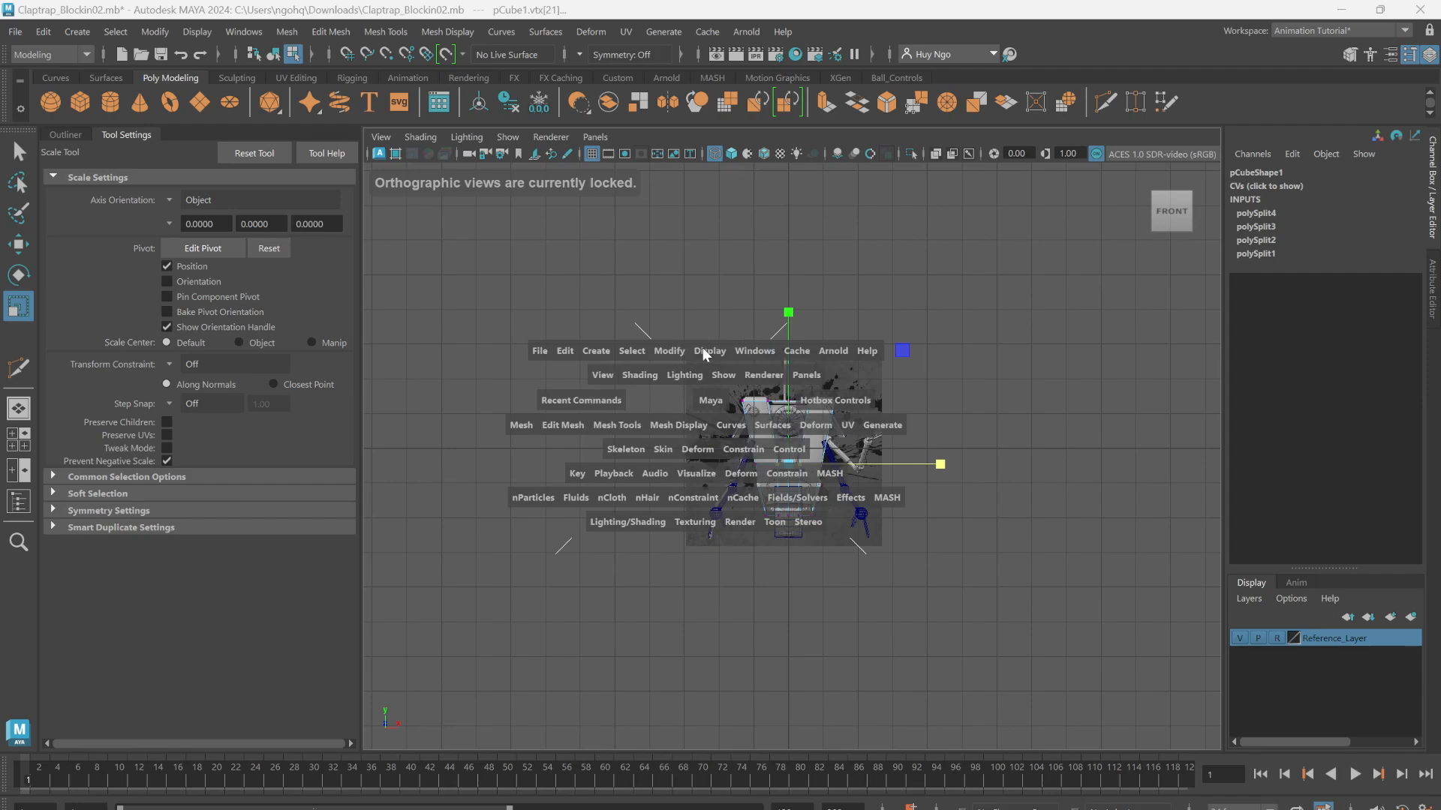
pyautogui.moveTo(703, 350); pyautogui.dragTo(703, 337)
pyautogui.keyDown('alt'); pyautogui.moveTo(795, 338); pyautogui.dragTo(679, 337); pyautogui.keyUp('alt')
pyautogui.press('q')
pyautogui.rightClick(678, 335)
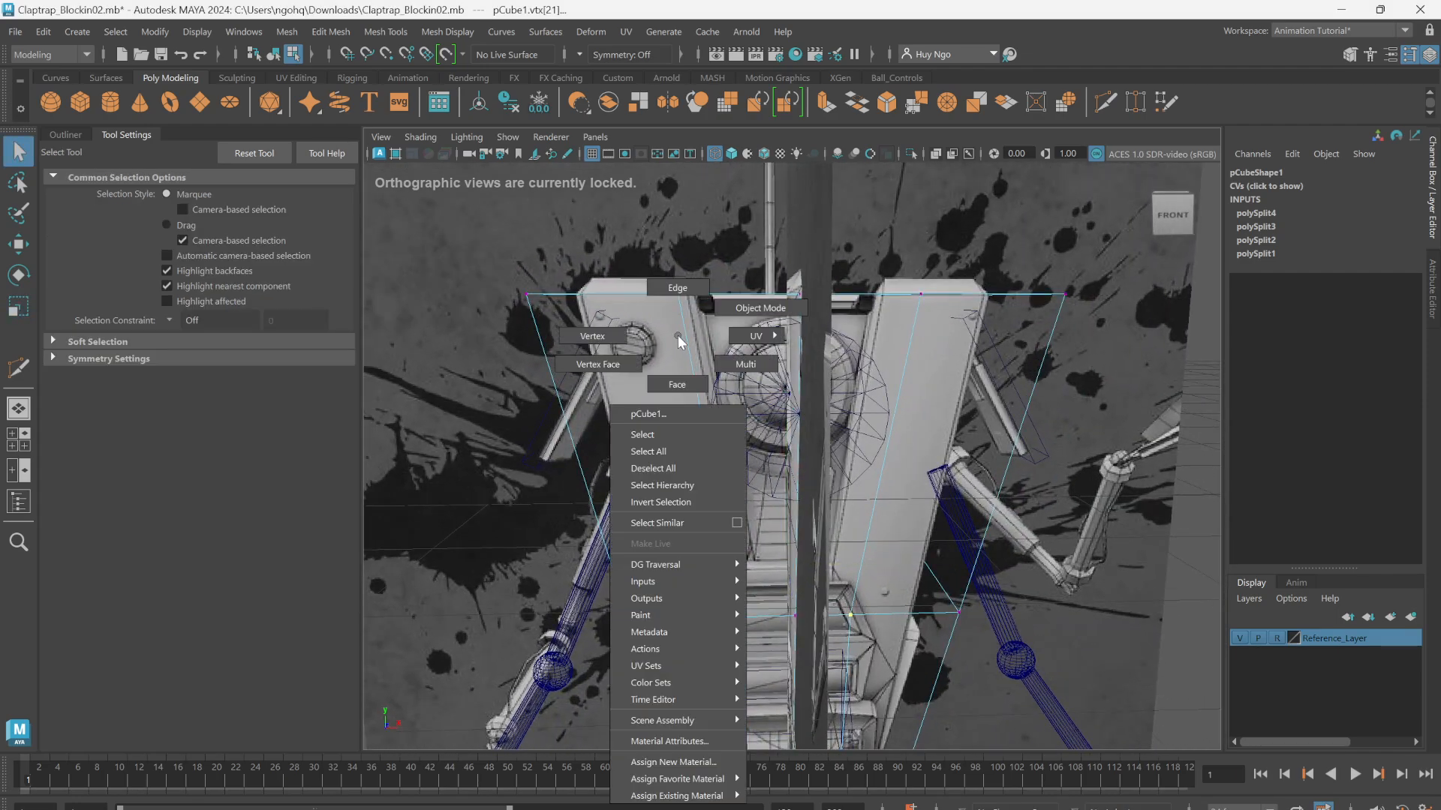
pyautogui.moveTo(677, 336); pyautogui.dragTo(675, 300, button='right')
pyautogui.keyDown('alt'); pyautogui.moveTo(675, 300); pyautogui.dragTo(766, 343); pyautogui.keyUp('alt')
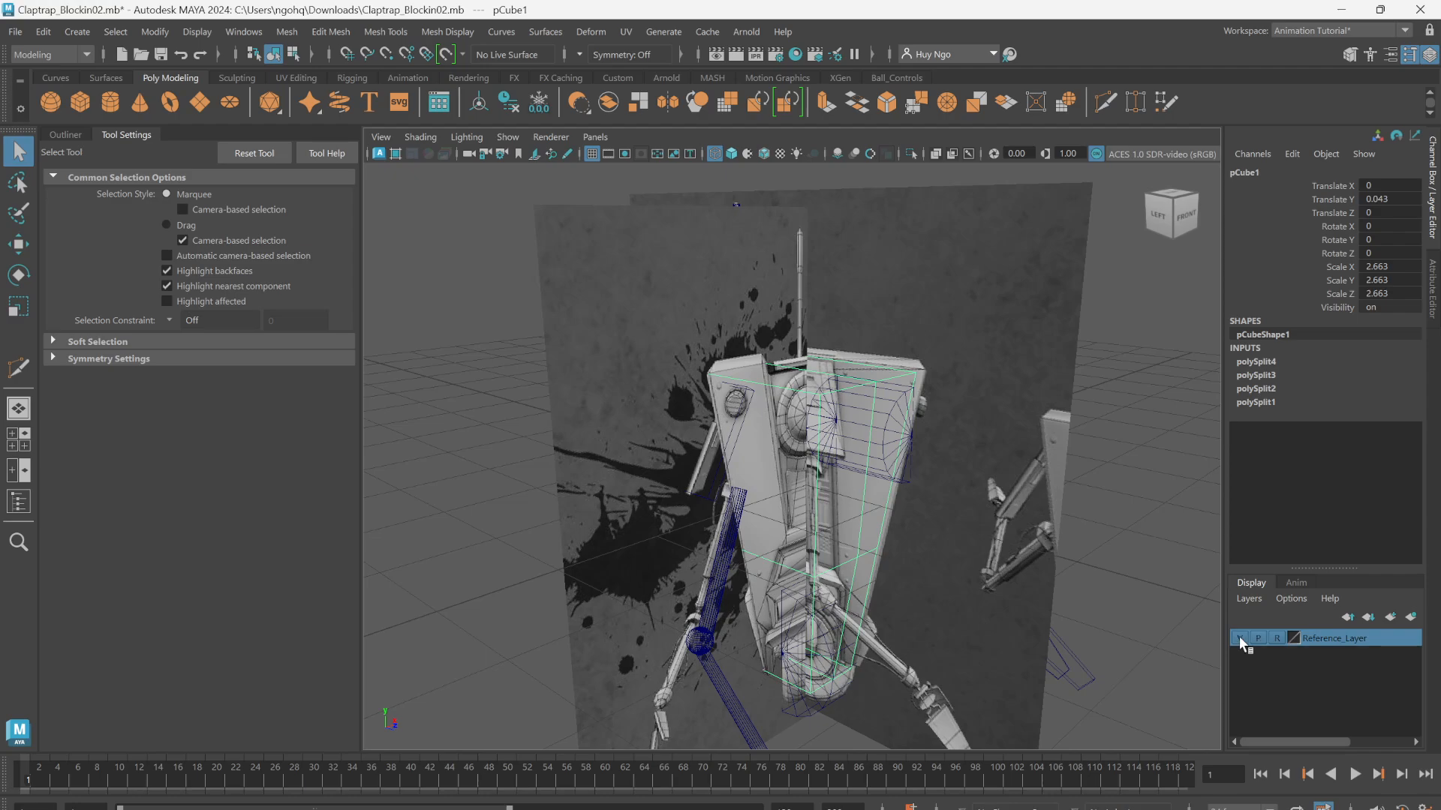
# Step: Hide the Reference_Layer, turn on shaded display and enter face selection on the body
pyautogui.click(1239, 637)
pyautogui.press('5')
pyautogui.moveTo(794, 419)
pyautogui.keyDown('alt'); pyautogui.mouseDown()
pyautogui.moveTo(743, 391)
pyautogui.moveTo(785, 418)
pyautogui.moveTo(833, 398)
pyautogui.moveTo(767, 349)
pyautogui.moveTo(785, 377)
pyautogui.mouseUp(); pyautogui.keyUp('alt')
pyautogui.keyDown('alt'); pyautogui.moveTo(781, 549); pyautogui.dragTo(980, 297); pyautogui.keyUp('alt')
pyautogui.moveTo(979, 303); pyautogui.dragTo(975, 331, button='right')
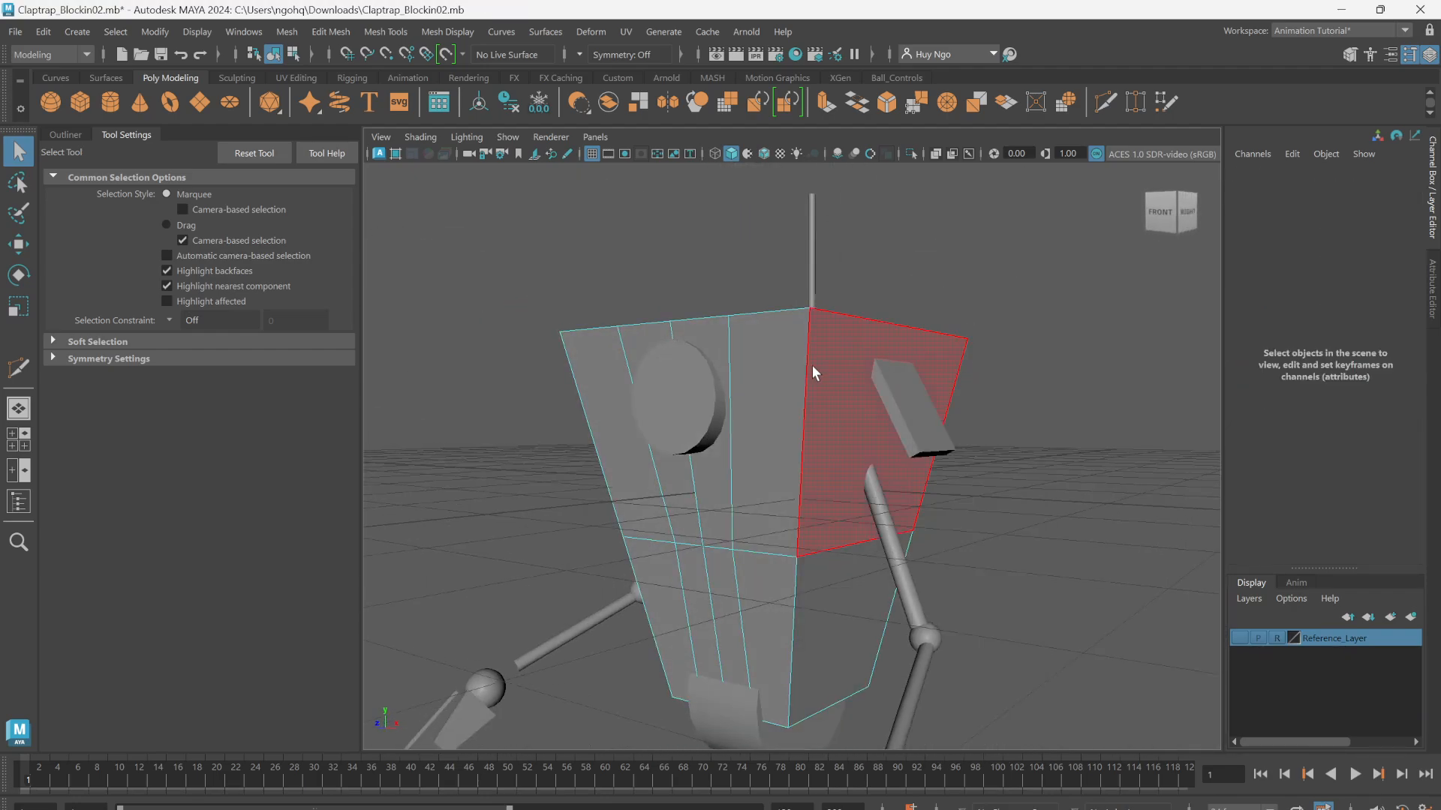
# Step: Select the body's two central columns of faces on the front, top and back above the horizontal edge loop
pyautogui.keyDown('alt'); pyautogui.moveTo(812, 365); pyautogui.dragTo(570, 379); pyautogui.keyUp('alt')
pyautogui.click(763, 420)
pyautogui.keyDown('shift'); pyautogui.click(756, 390); pyautogui.keyUp('shift')
pyautogui.keyDown('shift'); pyautogui.click(701, 386); pyautogui.keyUp('shift')
pyautogui.keyDown('shift'); pyautogui.click(672, 414); pyautogui.keyUp('shift')
pyautogui.hotkey('ctrl', 'z')
pyautogui.hotkey('ctrl', 'z')
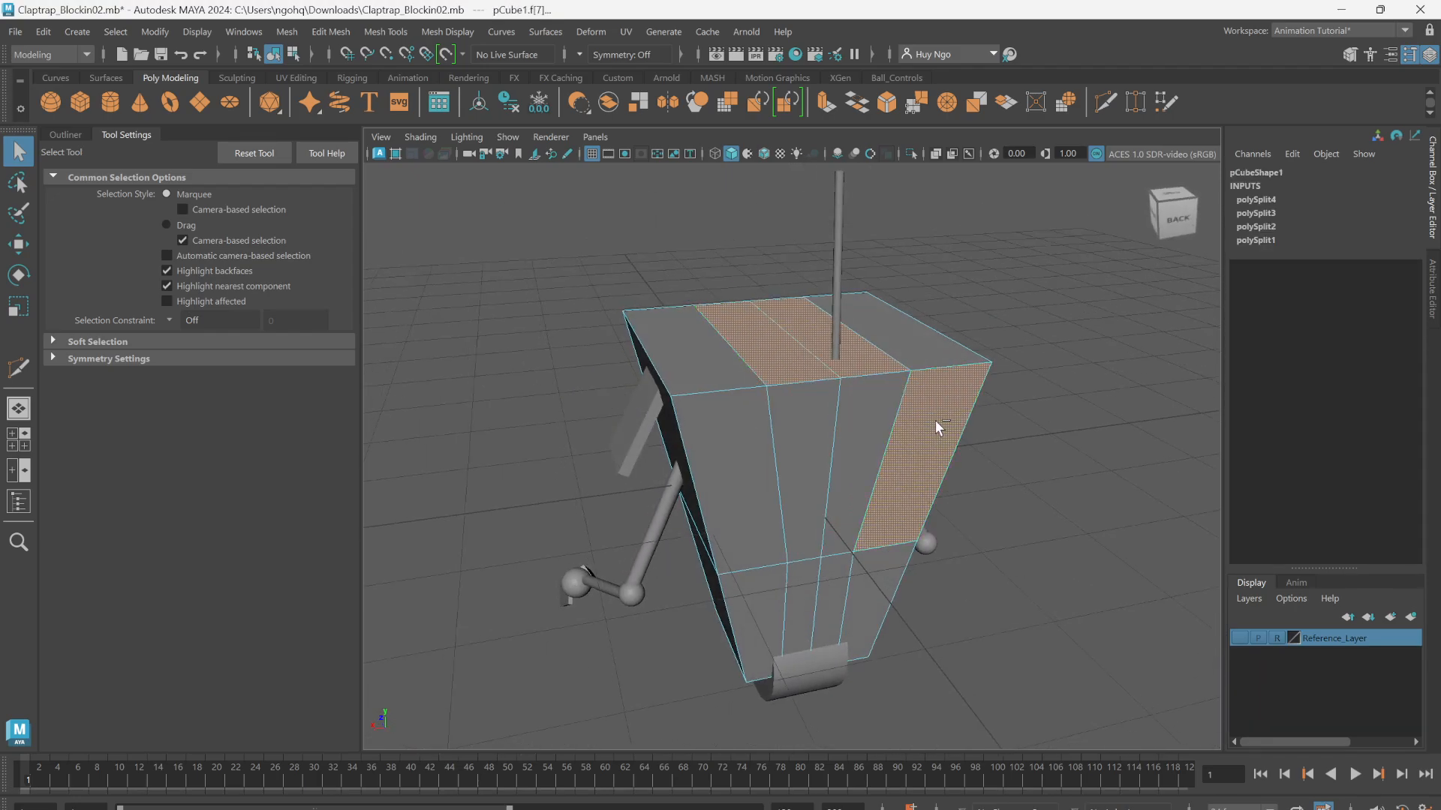
pyautogui.click(862, 422)
pyautogui.keyDown('shift'); pyautogui.click(809, 421); pyautogui.keyUp('shift')
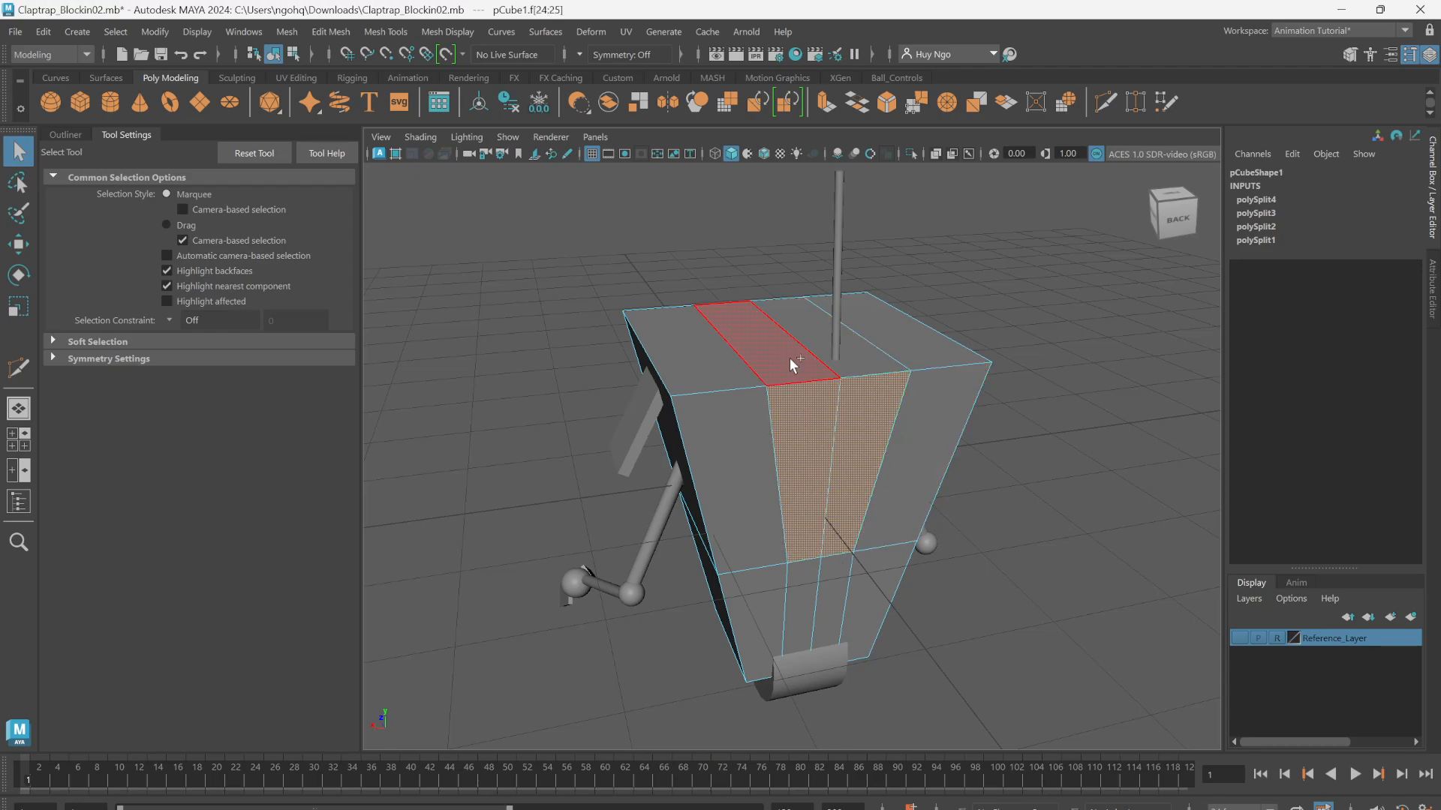
pyautogui.keyDown('shift'); pyautogui.click(789, 358); pyautogui.keyUp('shift')
pyautogui.keyDown('shift'); pyautogui.click(861, 357); pyautogui.keyUp('shift')
pyautogui.keyDown('alt'); pyautogui.moveTo(721, 362); pyautogui.dragTo(996, 426); pyautogui.keyUp('alt')
pyautogui.moveTo(768, 435)
pyautogui.keyDown('alt'); pyautogui.mouseDown()
pyautogui.moveTo(810, 425)
pyautogui.moveTo(771, 447)
pyautogui.mouseUp(); pyautogui.keyUp('alt')
pyautogui.keyDown('alt'); pyautogui.moveTo(712, 491); pyautogui.dragTo(676, 526); pyautogui.keyUp('alt')
pyautogui.hotkey('ctrl', 'z')
pyautogui.hotkey('ctrl', 'z')
pyautogui.moveTo(829, 498)
pyautogui.keyDown('alt'); pyautogui.mouseDown()
pyautogui.moveTo(722, 472)
pyautogui.moveTo(776, 450)
pyautogui.moveTo(952, 493)
pyautogui.moveTo(829, 486)
pyautogui.mouseUp(); pyautogui.keyUp('alt')
pyautogui.keyDown('shift'); pyautogui.click(829, 480); pyautogui.keyUp('shift')
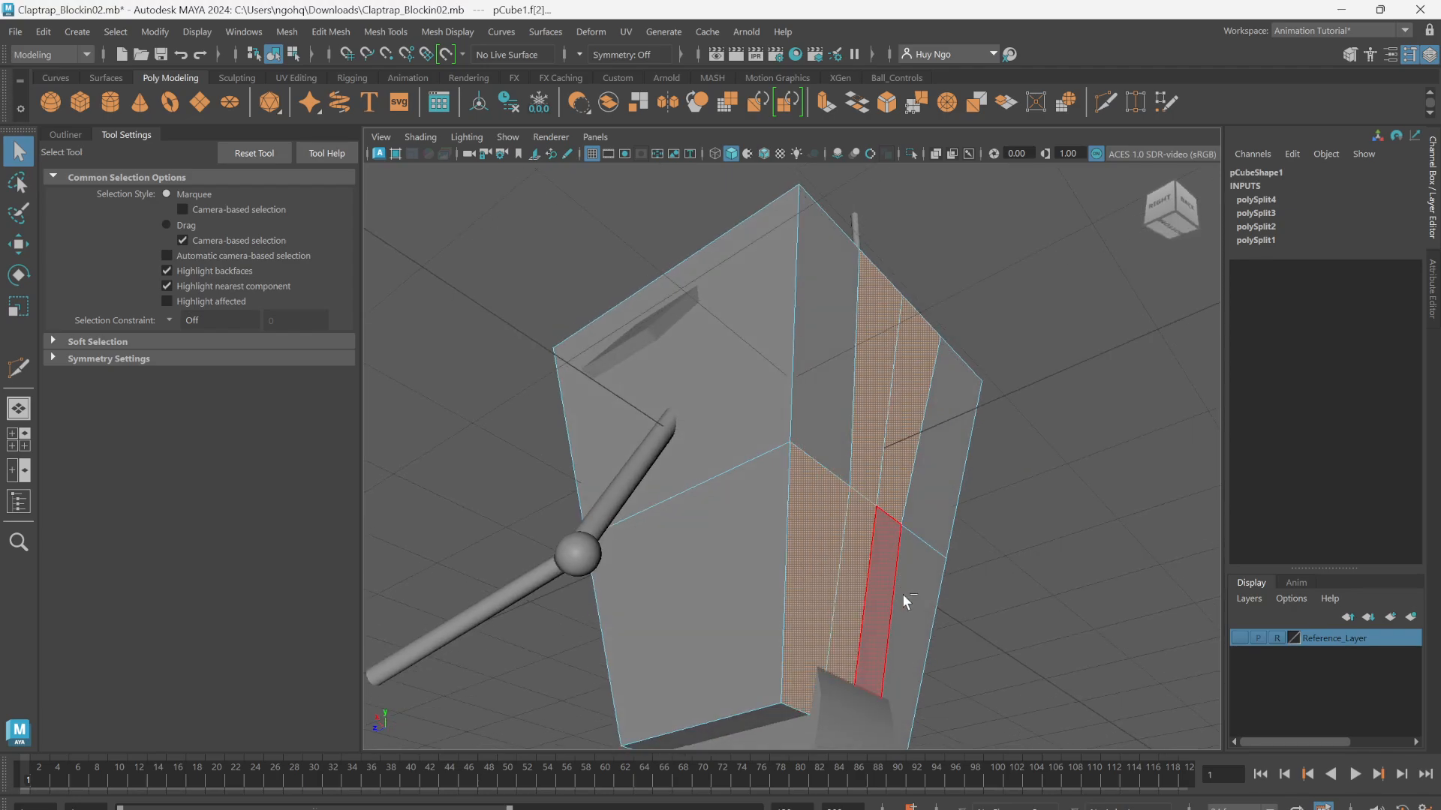
pyautogui.keyDown('alt'); pyautogui.moveTo(964, 593); pyautogui.dragTo(828, 479); pyautogui.keyUp('alt')
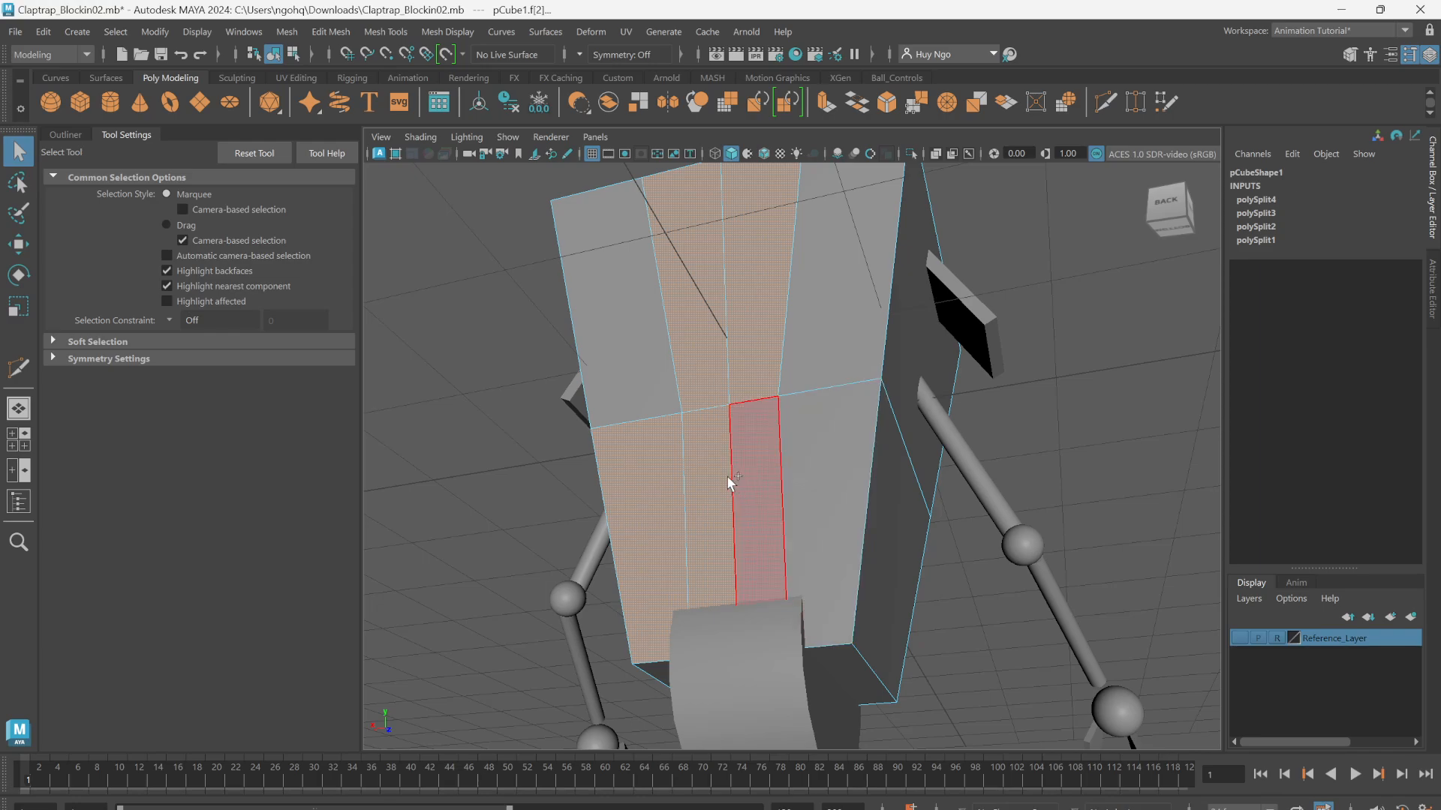
pyautogui.keyDown('shift'); pyautogui.click(707, 478); pyautogui.keyUp('shift')
pyautogui.keyDown('shift'); pyautogui.click(642, 480); pyautogui.keyUp('shift')
# Step: Examine the selected central faces from the back, top and front of the body
pyautogui.keyDown('alt'); pyautogui.moveTo(641, 482); pyautogui.dragTo(573, 489, button='right'); pyautogui.keyUp('alt')
pyautogui.keyDown('alt'); pyautogui.moveTo(572, 489); pyautogui.dragTo(862, 520); pyautogui.keyUp('alt')
pyautogui.keyDown('alt'); pyautogui.moveTo(862, 520); pyautogui.dragTo(853, 480, button='right'); pyautogui.keyUp('alt')
pyautogui.keyDown('alt'); pyautogui.moveTo(853, 480); pyautogui.dragTo(875, 431); pyautogui.keyUp('alt')
pyautogui.keyDown('alt'); pyautogui.moveTo(875, 431); pyautogui.dragTo(818, 458, button='right'); pyautogui.keyUp('alt')
pyautogui.moveTo(818, 458)
pyautogui.keyDown('alt'); pyautogui.mouseDown()
pyautogui.moveTo(810, 499)
pyautogui.moveTo(825, 462)
pyautogui.mouseUp(); pyautogui.keyUp('alt')
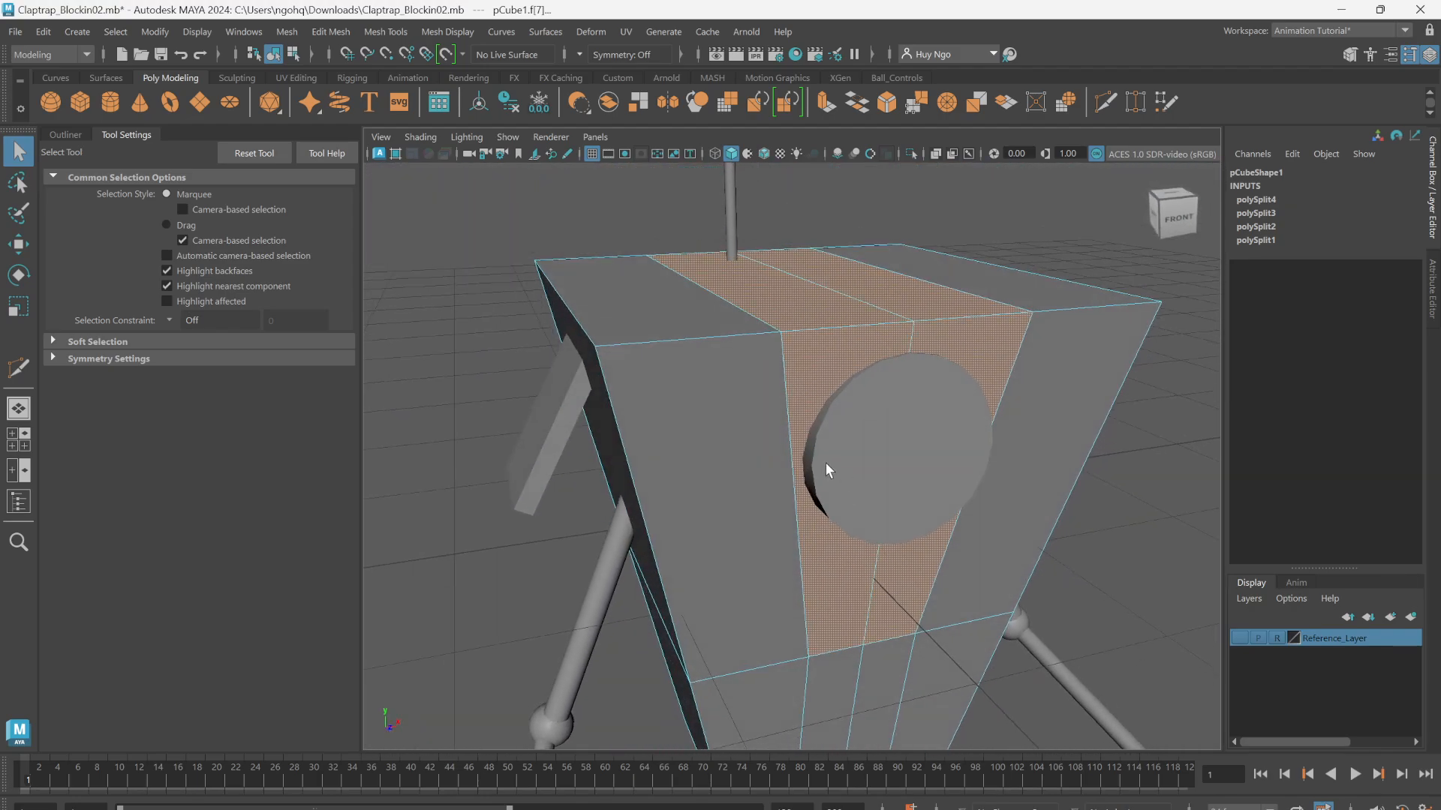
pyautogui.keyDown('alt'); pyautogui.moveTo(825, 462); pyautogui.dragTo(848, 391, button='right'); pyautogui.keyUp('alt')
pyautogui.keyDown('alt'); pyautogui.moveTo(849, 391); pyautogui.dragTo(827, 485, button='middle'); pyautogui.keyUp('alt')
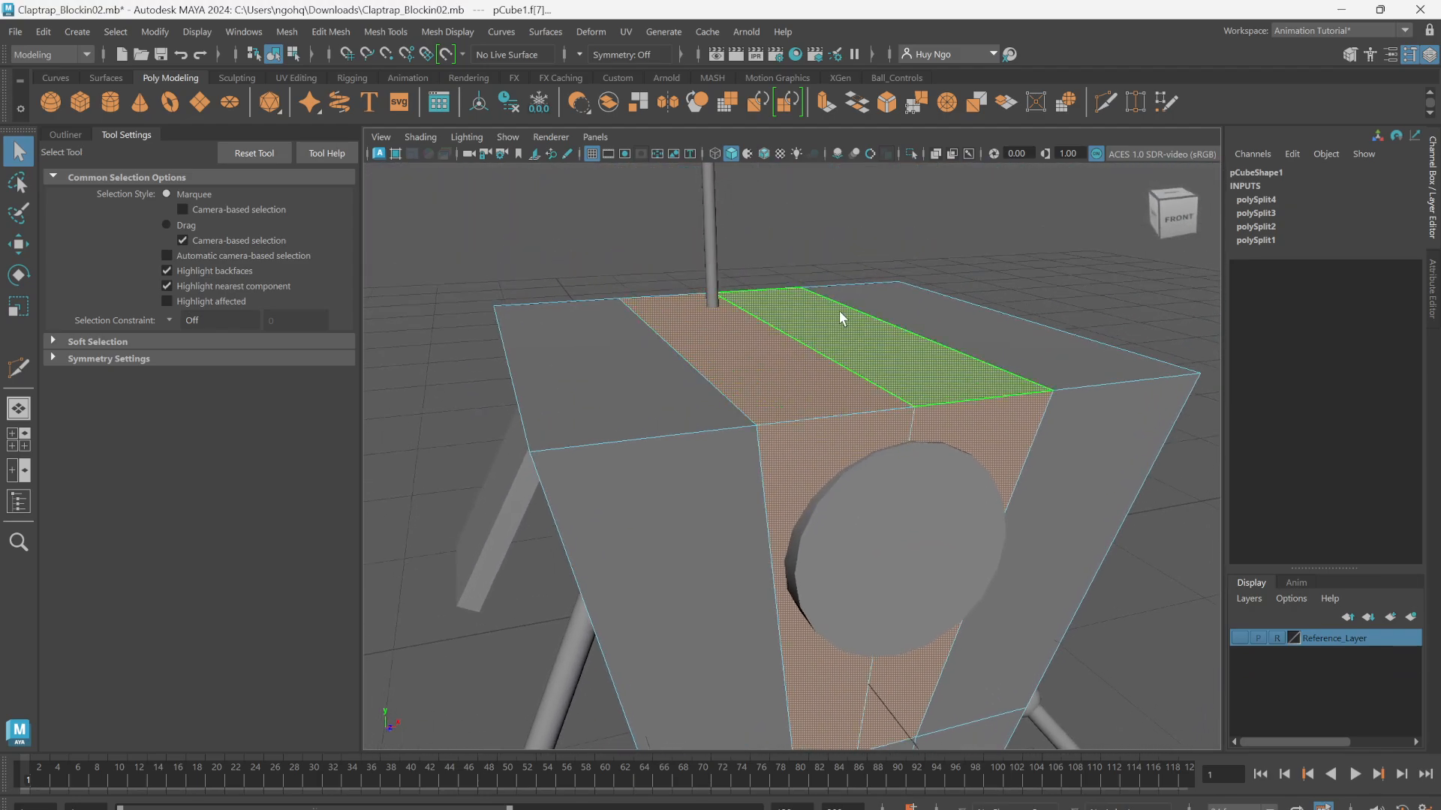
# Step: Show the Reference_Layer again and compare the selected faces with the recess around the eye in the wireframe front view
pyautogui.click(1237, 637)
pyautogui.keyDown('alt'); pyautogui.moveTo(845, 455); pyautogui.dragTo(743, 413, button='right'); pyautogui.keyUp('alt')
pyautogui.press('space')
pyautogui.moveTo(742, 413); pyautogui.dragTo(743, 435)
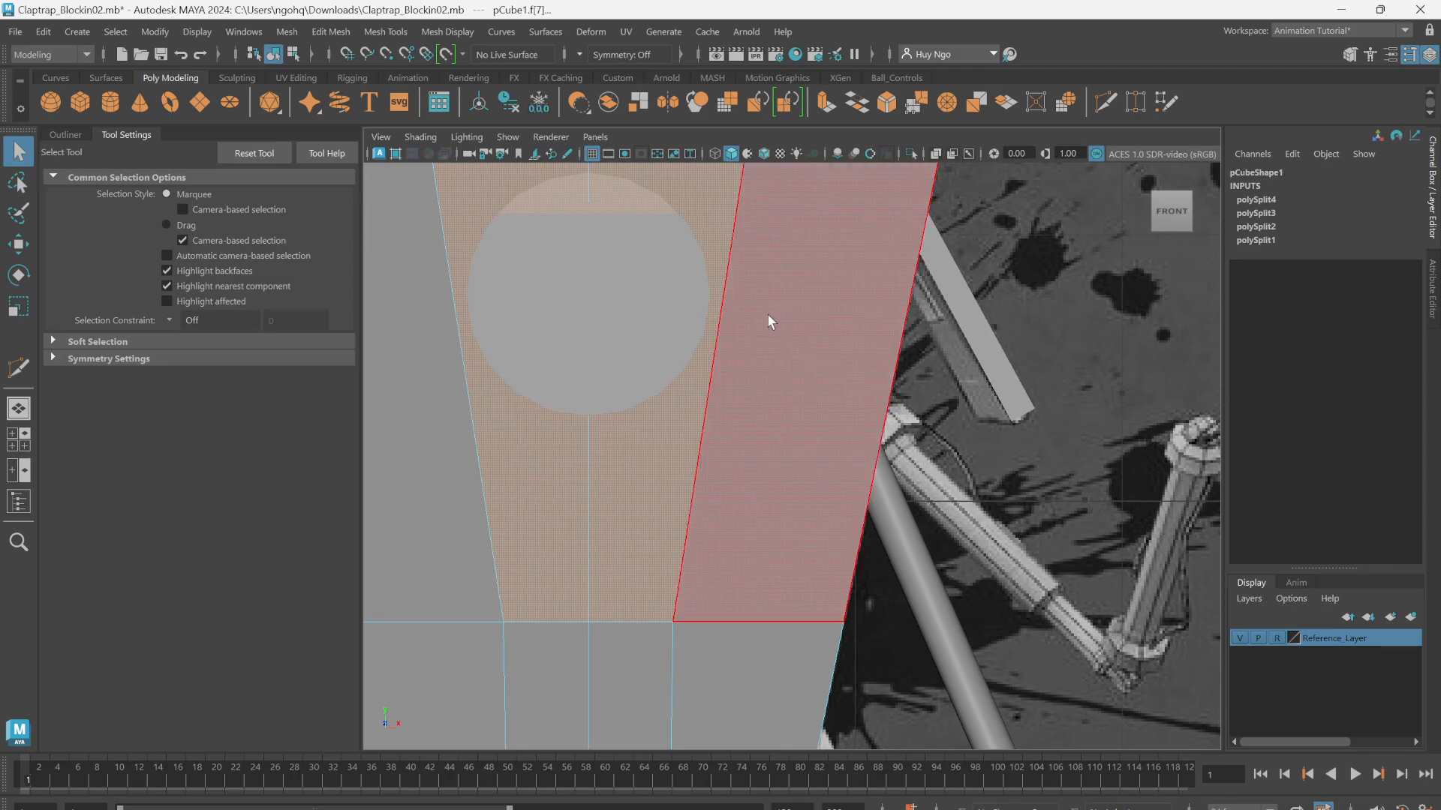
pyautogui.scroll(-8, 767, 313)
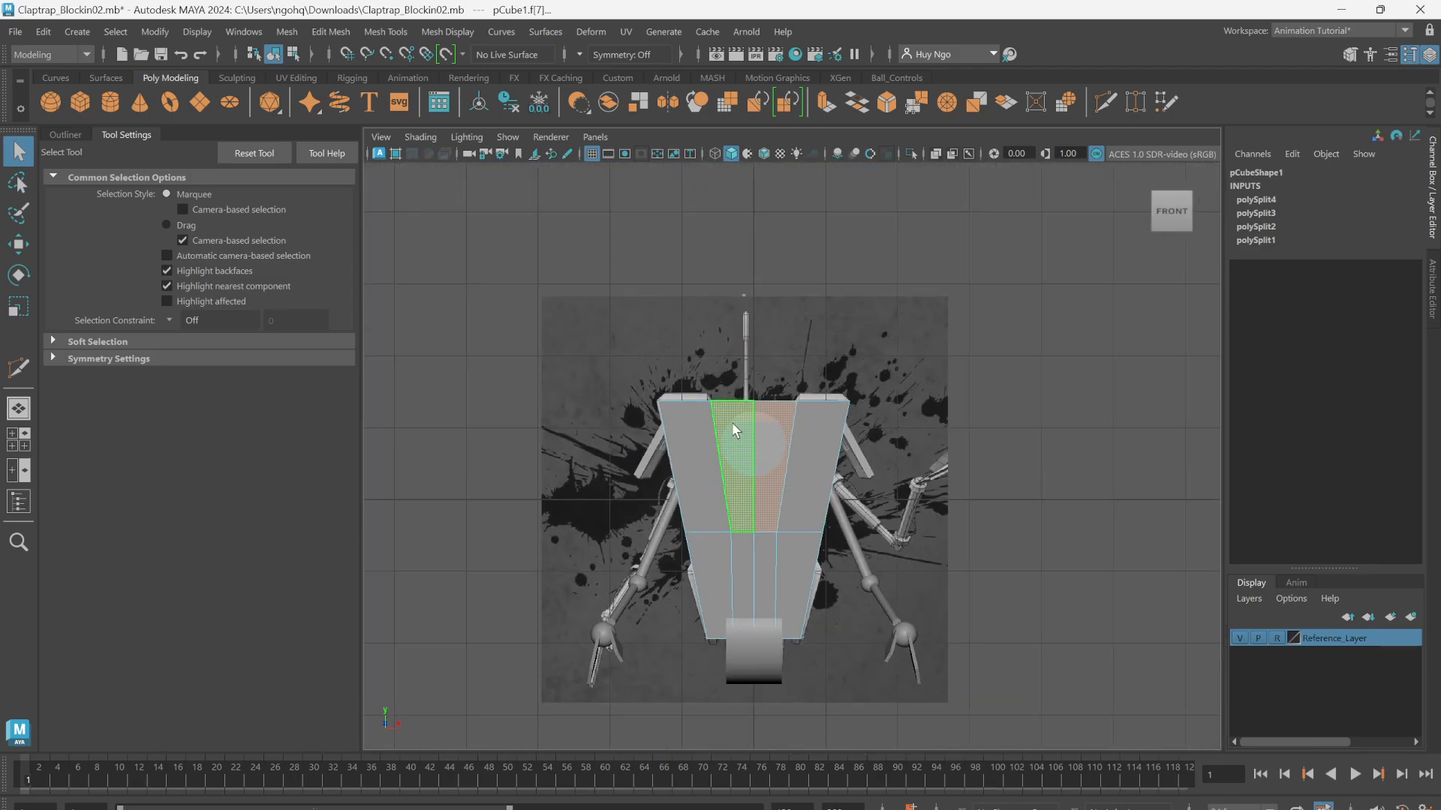
pyautogui.press('4')
pyautogui.scroll(10, 780, 441)
pyautogui.keyDown('alt'); pyautogui.moveTo(705, 246); pyautogui.dragTo(925, 526, button='middle'); pyautogui.keyUp('alt')
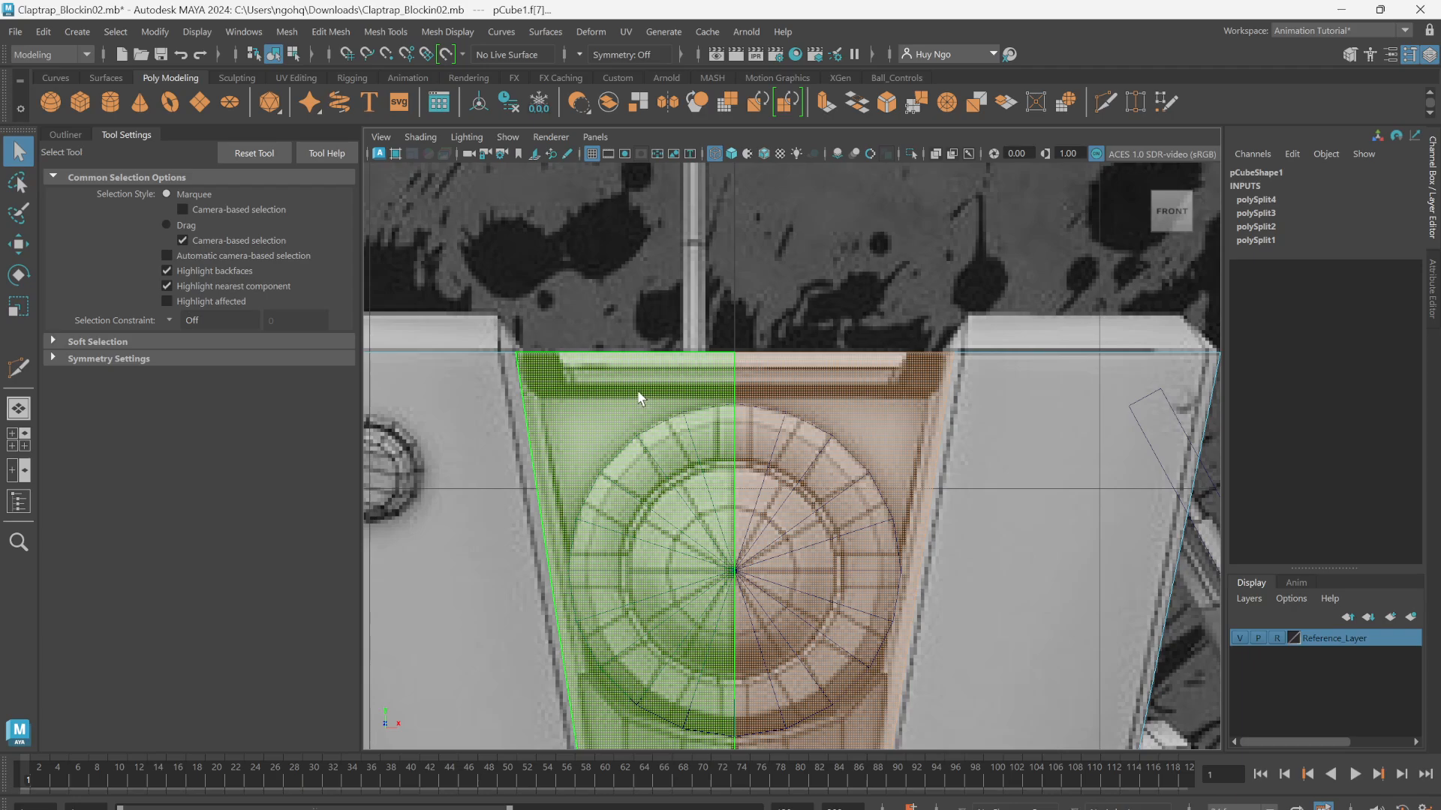
pyautogui.moveTo(636, 389)
pyautogui.keyDown('alt'); pyautogui.mouseDown()
pyautogui.moveTo(640, 321)
pyautogui.moveTo(645, 382)
pyautogui.mouseUp(); pyautogui.keyUp('alt')
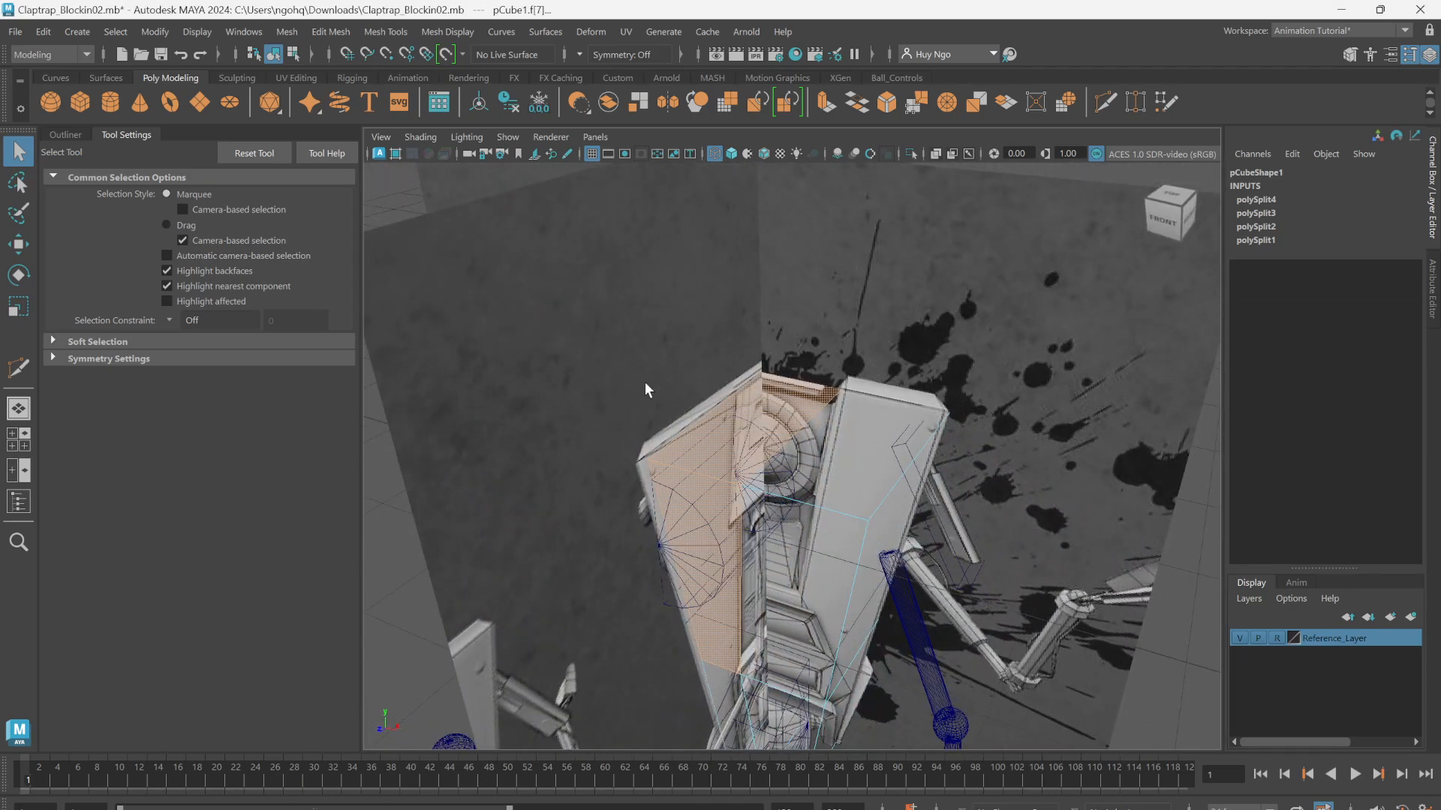
# Step: Extrude the selected central faces inward with a thickness of -0.05 in shaded perspective display
pyautogui.press('5')
pyautogui.scroll(6, 660, 394)
pyautogui.keyDown('alt'); pyautogui.moveTo(700, 421); pyautogui.dragTo(735, 358); pyautogui.keyUp('alt')
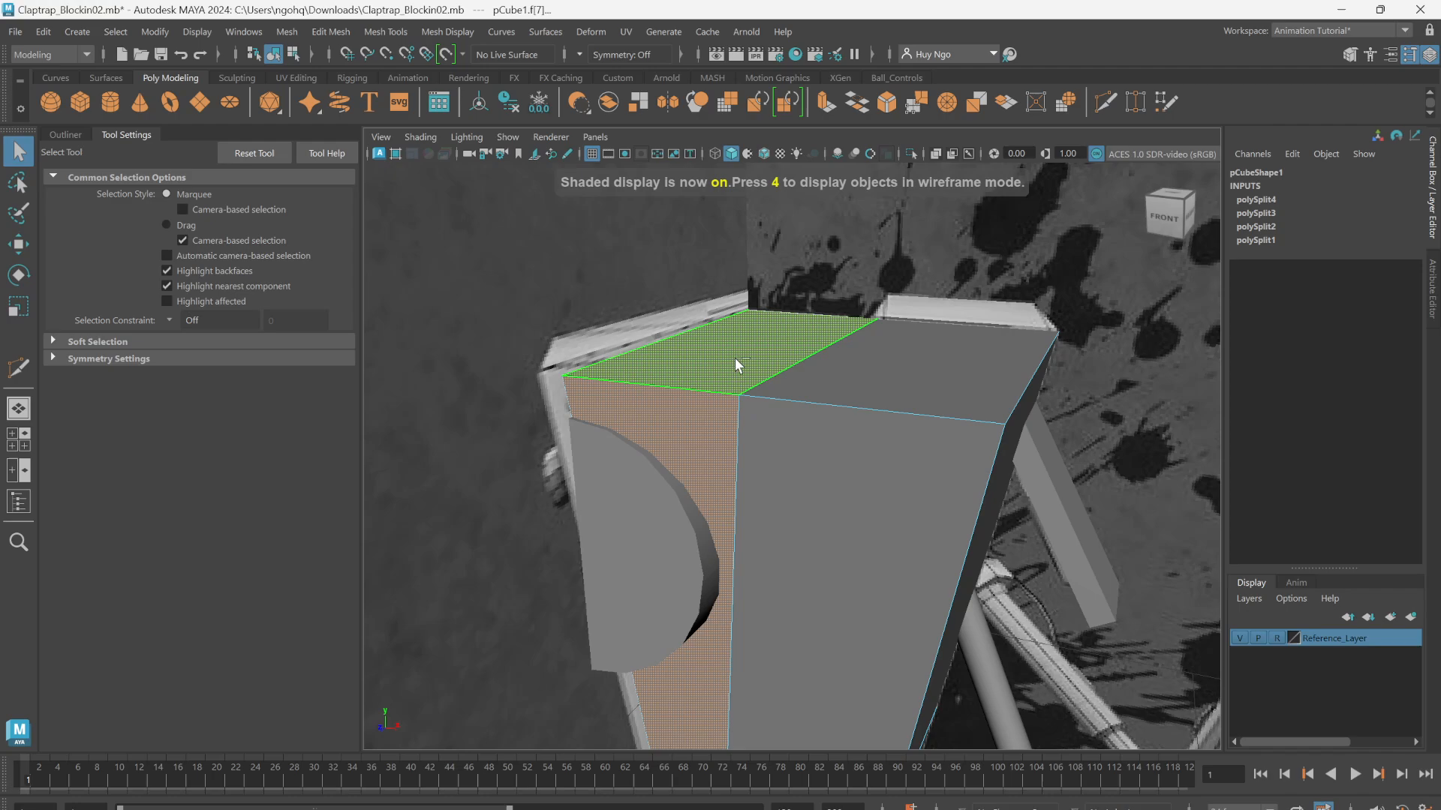
pyautogui.keyDown('shift'); pyautogui.moveTo(736, 357); pyautogui.dragTo(730, 398, button='right'); pyautogui.keyUp('shift')
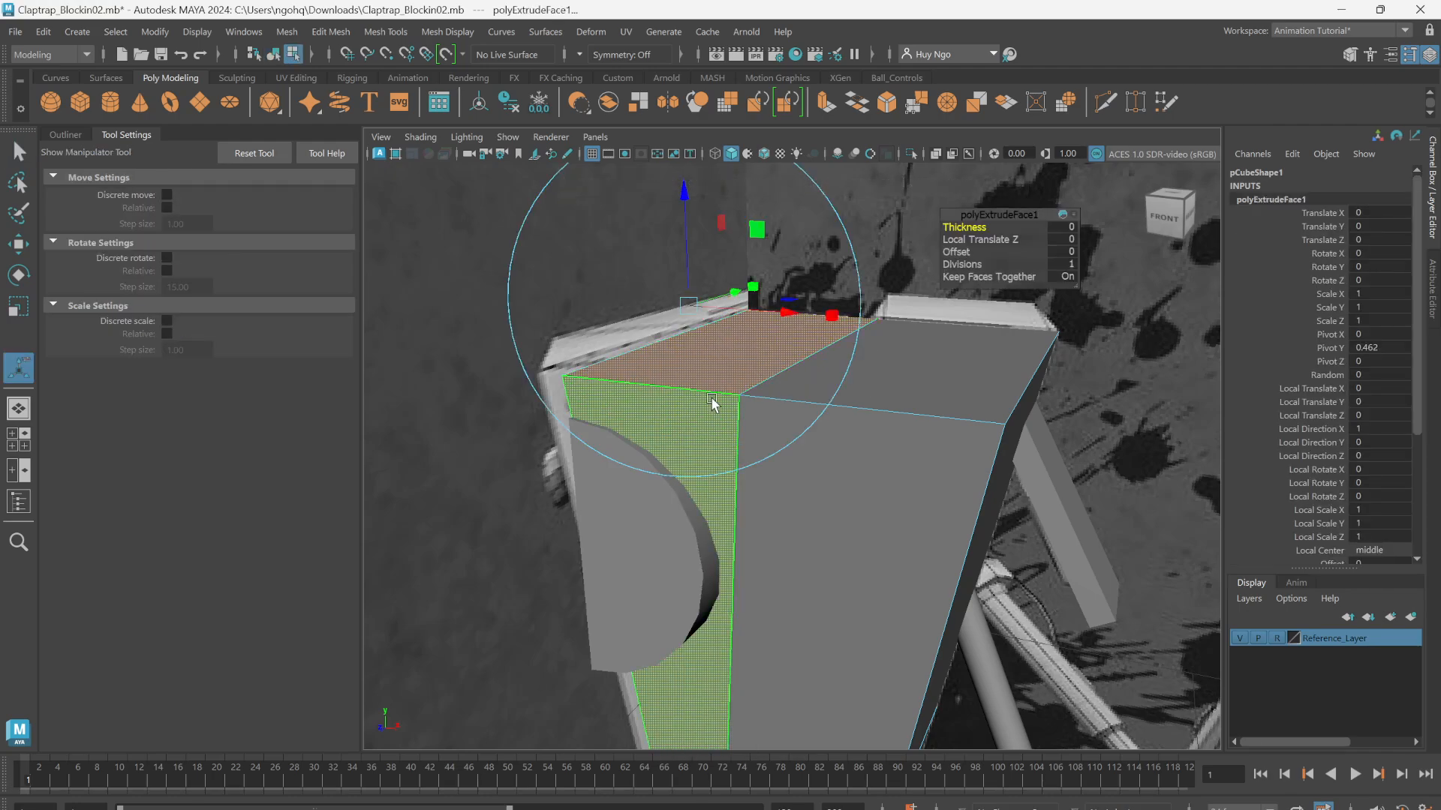
pyautogui.keyDown('alt'); pyautogui.moveTo(698, 415); pyautogui.dragTo(788, 375); pyautogui.keyUp('alt')
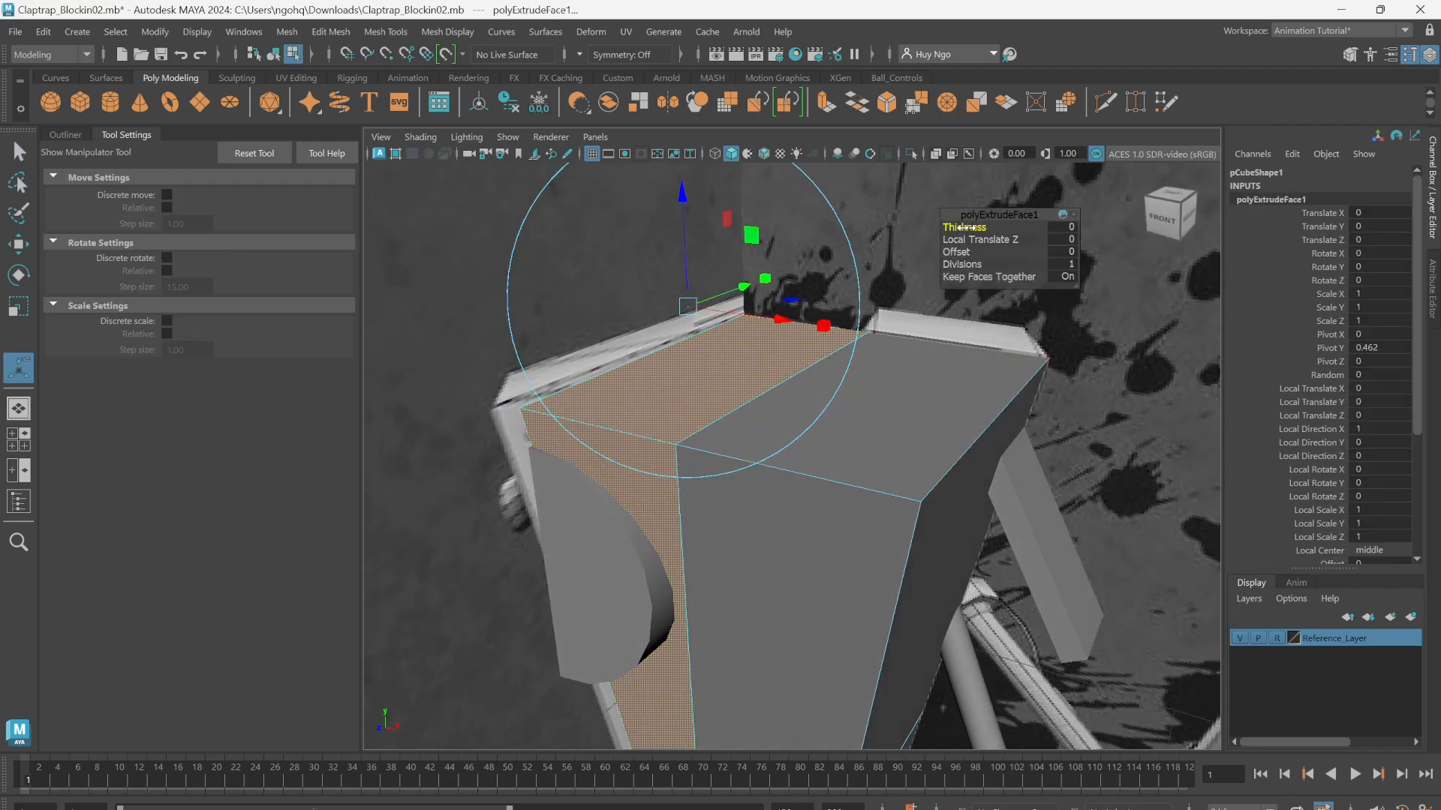
pyautogui.moveTo(965, 228); pyautogui.dragTo(964, 231)
pyautogui.keyDown('alt'); pyautogui.moveTo(780, 361); pyautogui.dragTo(848, 339); pyautogui.keyUp('alt')
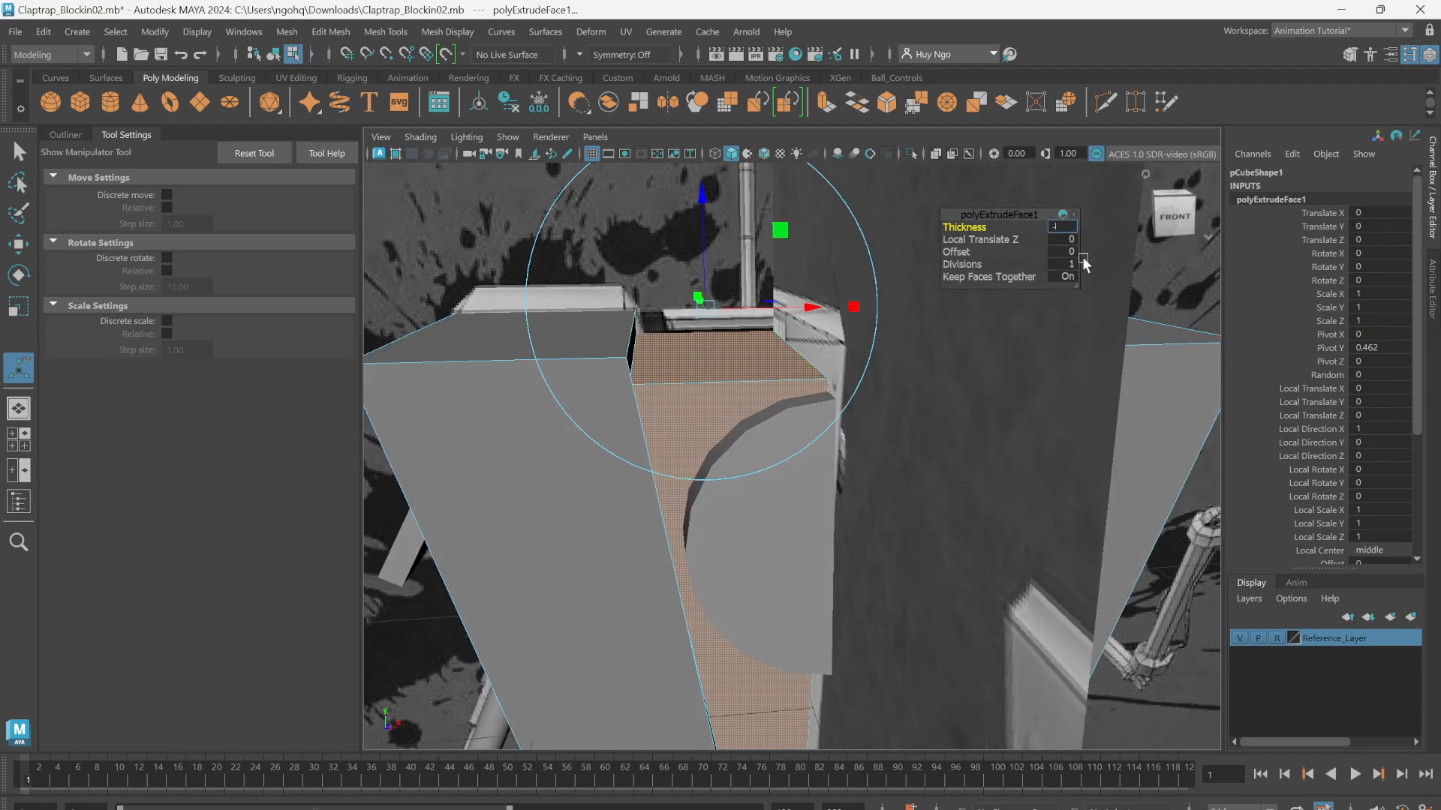
pyautogui.write('-0.05')
pyautogui.press('Return')
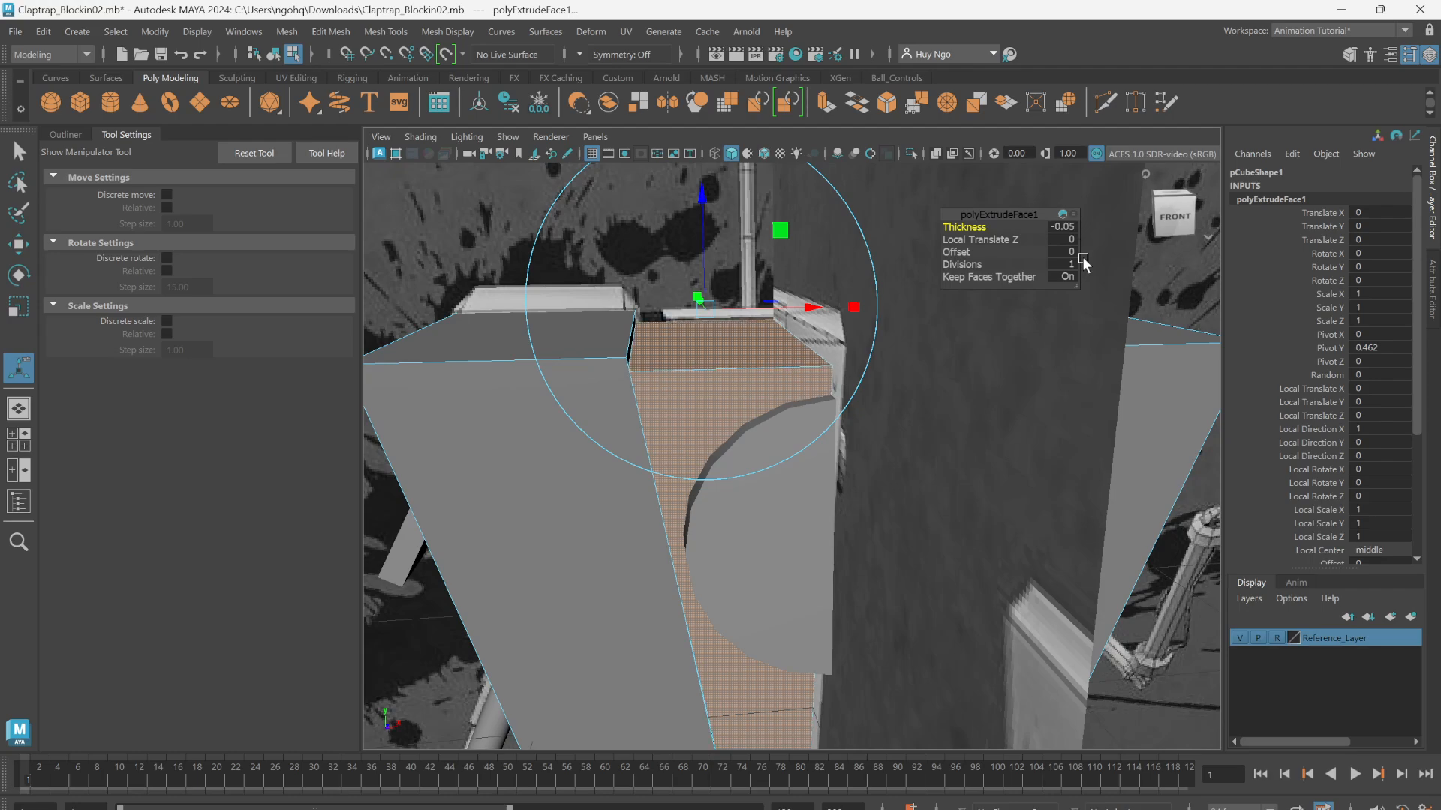
# Step: Adjust the central recess's extrusion thickness to -0.07 and leave the Extrude manipulator
pyautogui.keyDown('alt'); pyautogui.moveTo(756, 413); pyautogui.dragTo(697, 394); pyautogui.keyUp('alt')
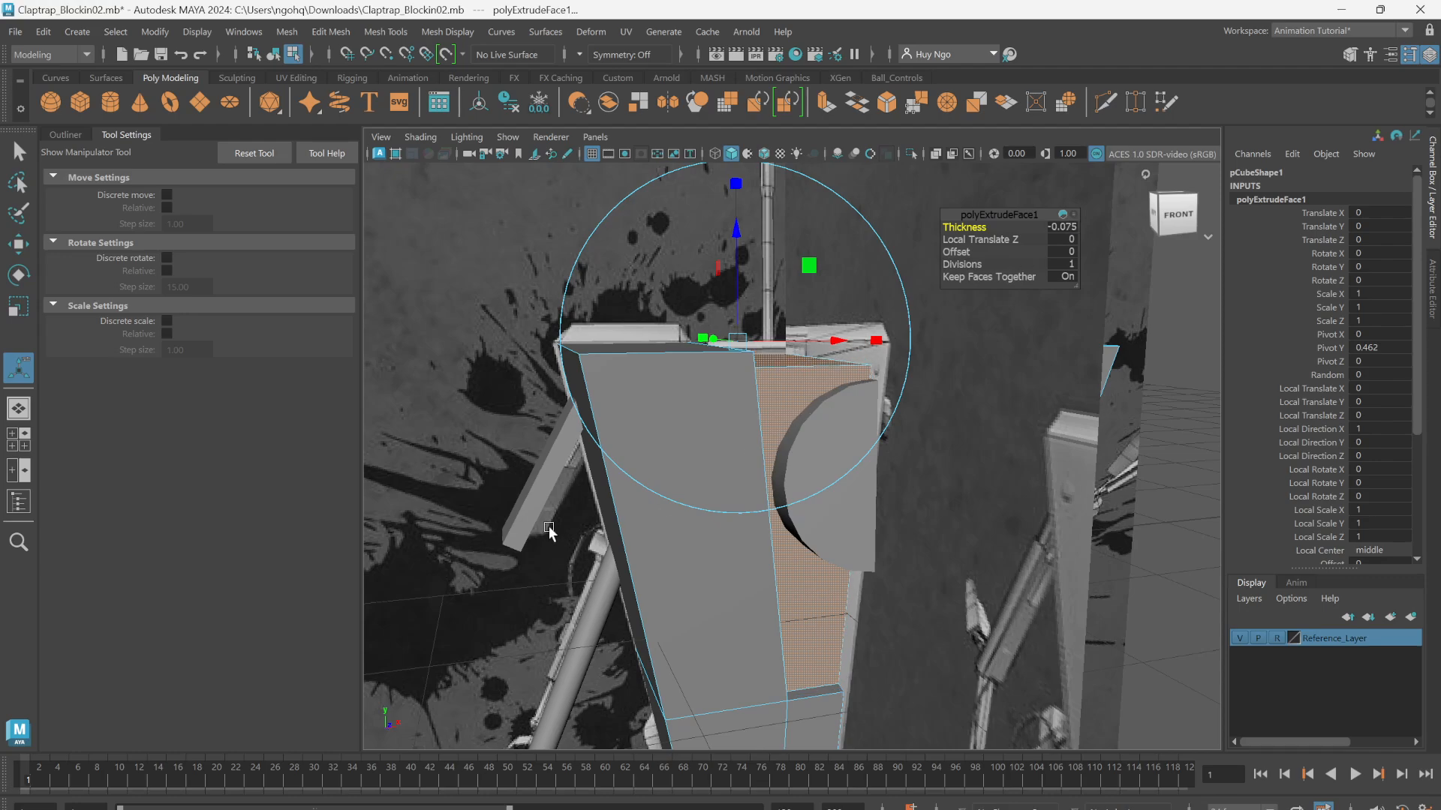
pyautogui.keyDown('alt'); pyautogui.moveTo(643, 461); pyautogui.dragTo(675, 461); pyautogui.keyUp('alt')
pyautogui.keyDown('alt'); pyautogui.moveTo(676, 462); pyautogui.dragTo(803, 470, button='right'); pyautogui.keyUp('alt')
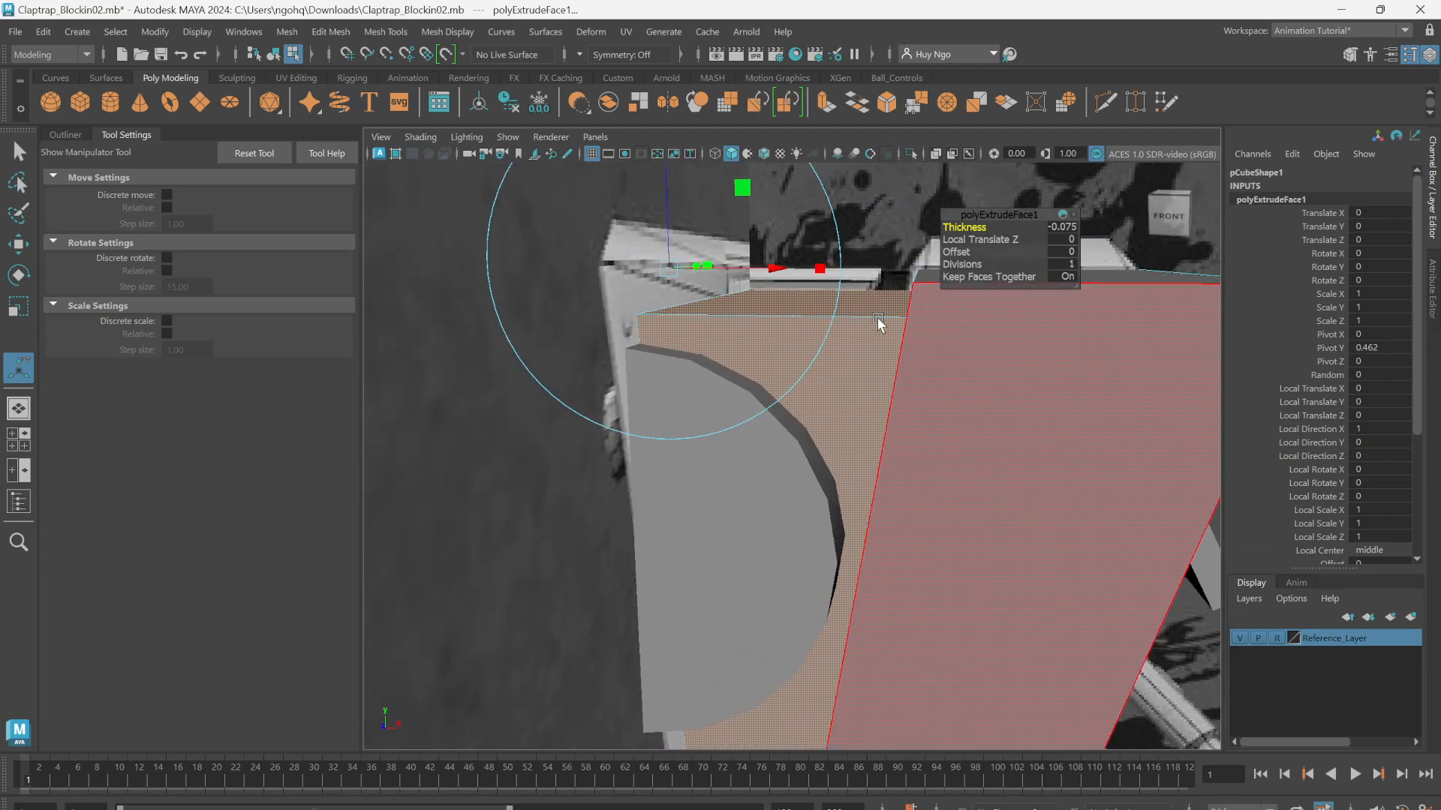
pyautogui.keyDown('alt'); pyautogui.moveTo(758, 331); pyautogui.dragTo(781, 367); pyautogui.keyUp('alt')
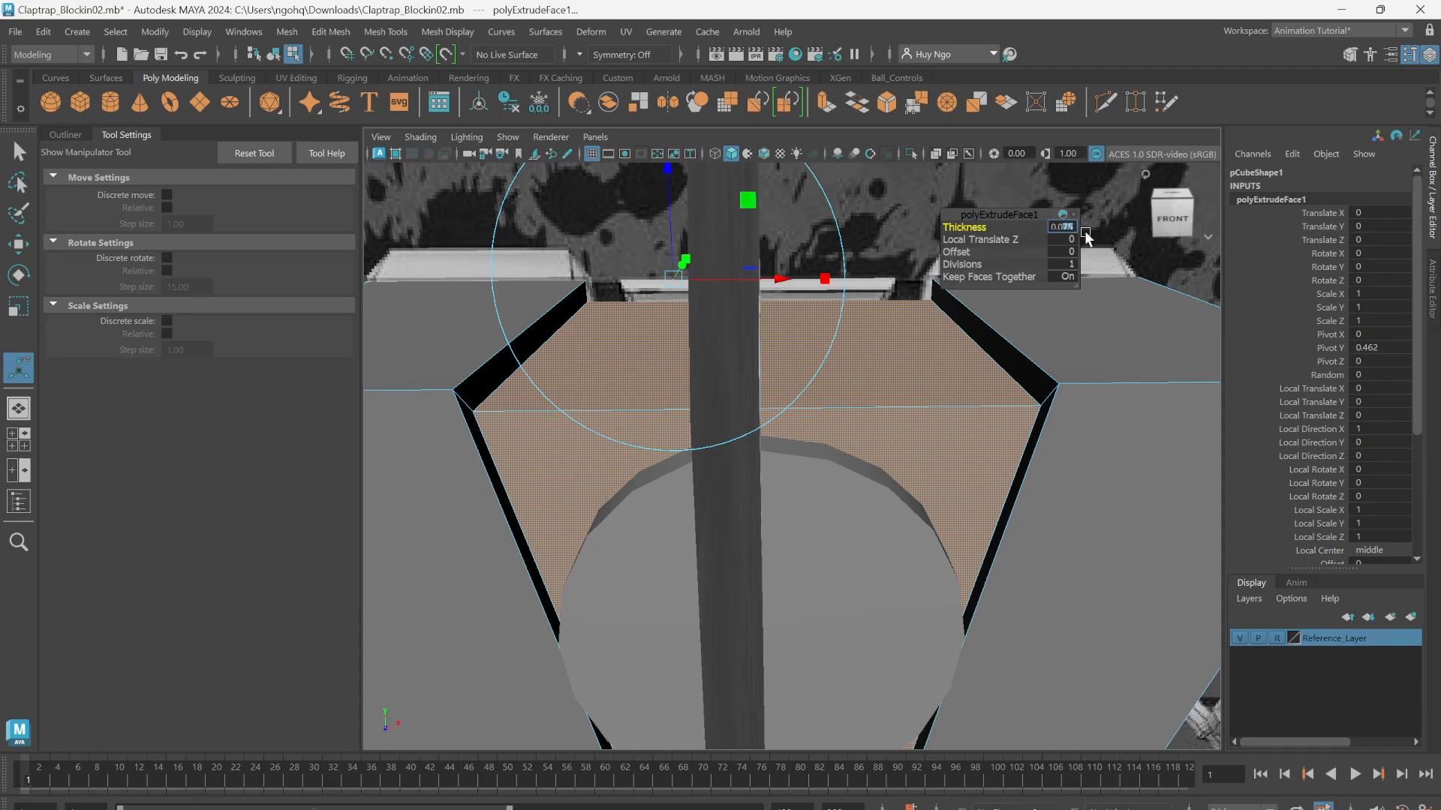
pyautogui.moveTo(1086, 232); pyautogui.dragTo(1087, 232, button='middle')
pyautogui.keyDown('alt'); pyautogui.moveTo(665, 494); pyautogui.dragTo(624, 493, button='right'); pyautogui.keyUp('alt')
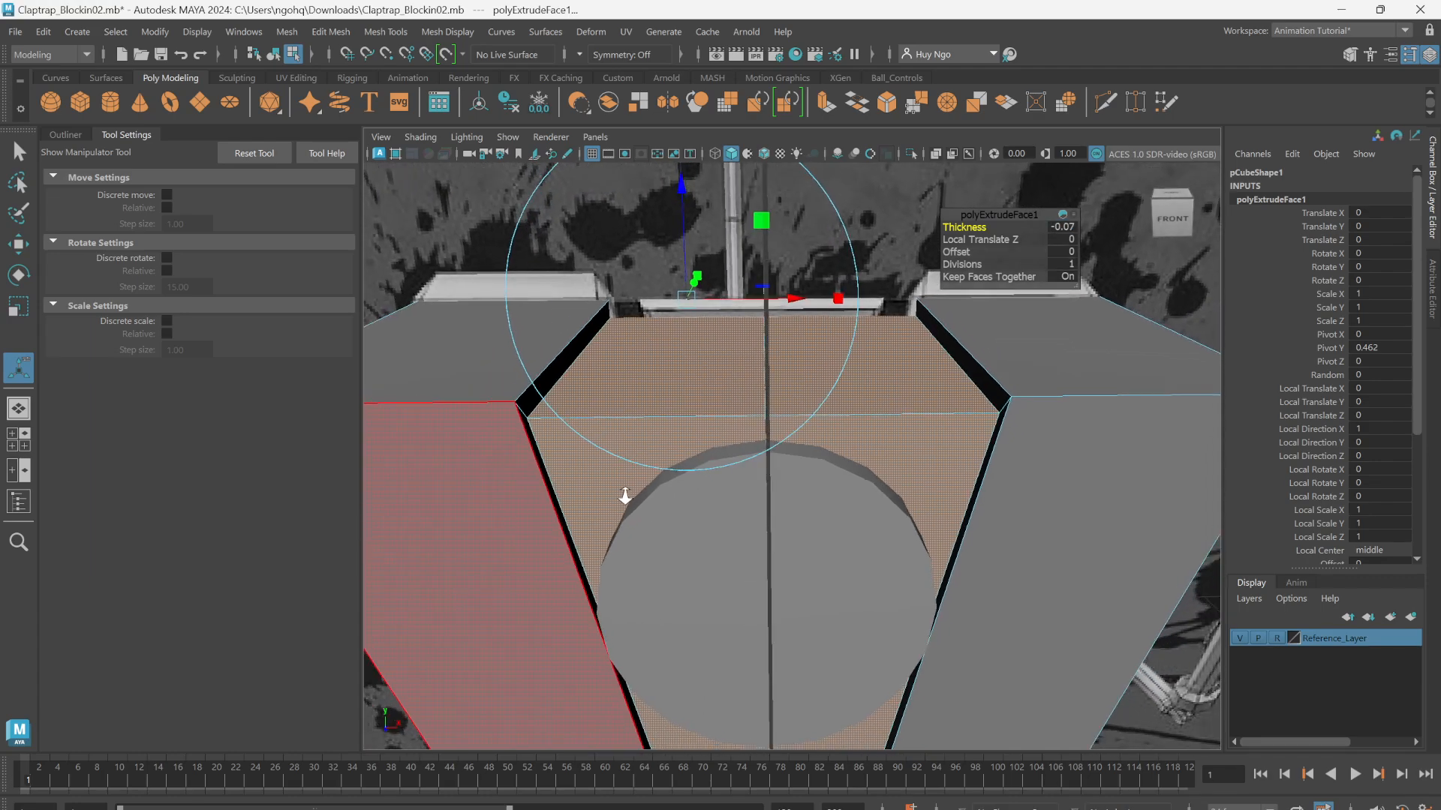
pyautogui.keyDown('alt'); pyautogui.moveTo(623, 494); pyautogui.dragTo(639, 484); pyautogui.keyUp('alt')
pyautogui.press('q')
# Step: Return the body to object mode and compare the top of its side panels with the front reference
pyautogui.moveTo(589, 422); pyautogui.dragTo(655, 362, button='right')
pyautogui.keyDown('alt'); pyautogui.moveTo(645, 330); pyautogui.dragTo(582, 345, button='right'); pyautogui.keyUp('alt')
pyautogui.moveTo(582, 346)
pyautogui.keyDown('alt'); pyautogui.mouseDown()
pyautogui.moveTo(586, 328)
pyautogui.moveTo(570, 349)
pyautogui.mouseUp(); pyautogui.keyUp('alt')
pyautogui.keyDown('alt'); pyautogui.moveTo(570, 348); pyautogui.dragTo(549, 328, button='right'); pyautogui.keyUp('alt')
pyautogui.press('space')
pyautogui.moveTo(549, 328); pyautogui.dragTo(555, 353)
pyautogui.keyDown('alt'); pyautogui.moveTo(555, 343); pyautogui.dragTo(757, 390, button='middle'); pyautogui.keyUp('alt')
pyautogui.keyDown('alt'); pyautogui.moveTo(617, 376); pyautogui.dragTo(660, 390, button='right'); pyautogui.keyUp('alt')
pyautogui.keyDown('alt'); pyautogui.moveTo(660, 390); pyautogui.dragTo(707, 398, button='middle'); pyautogui.keyUp('alt')
pyautogui.keyDown('alt'); pyautogui.moveTo(707, 398); pyautogui.dragTo(734, 417, button='right'); pyautogui.keyUp('alt')
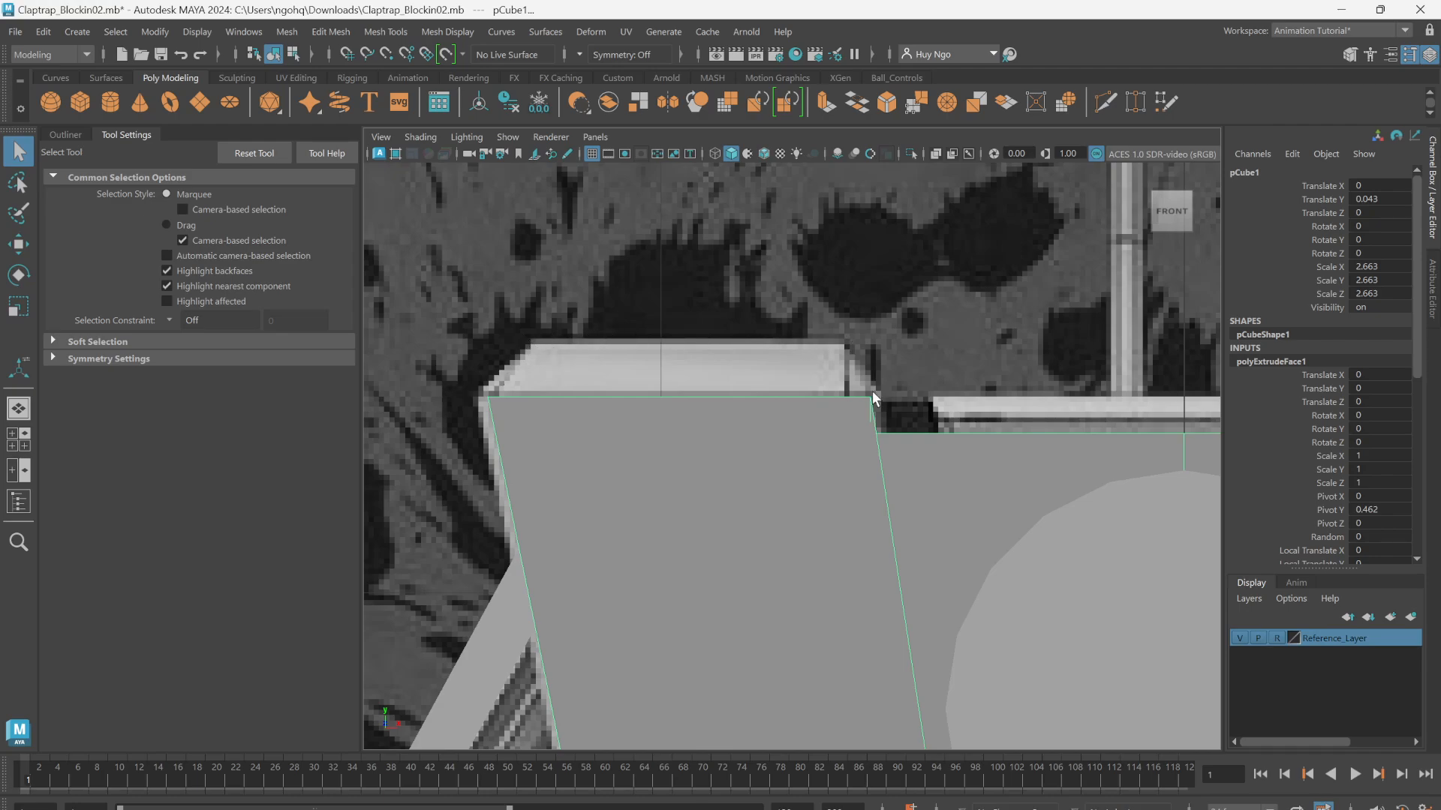
pyautogui.press('space')
pyautogui.moveTo(803, 441); pyautogui.dragTo(786, 388)
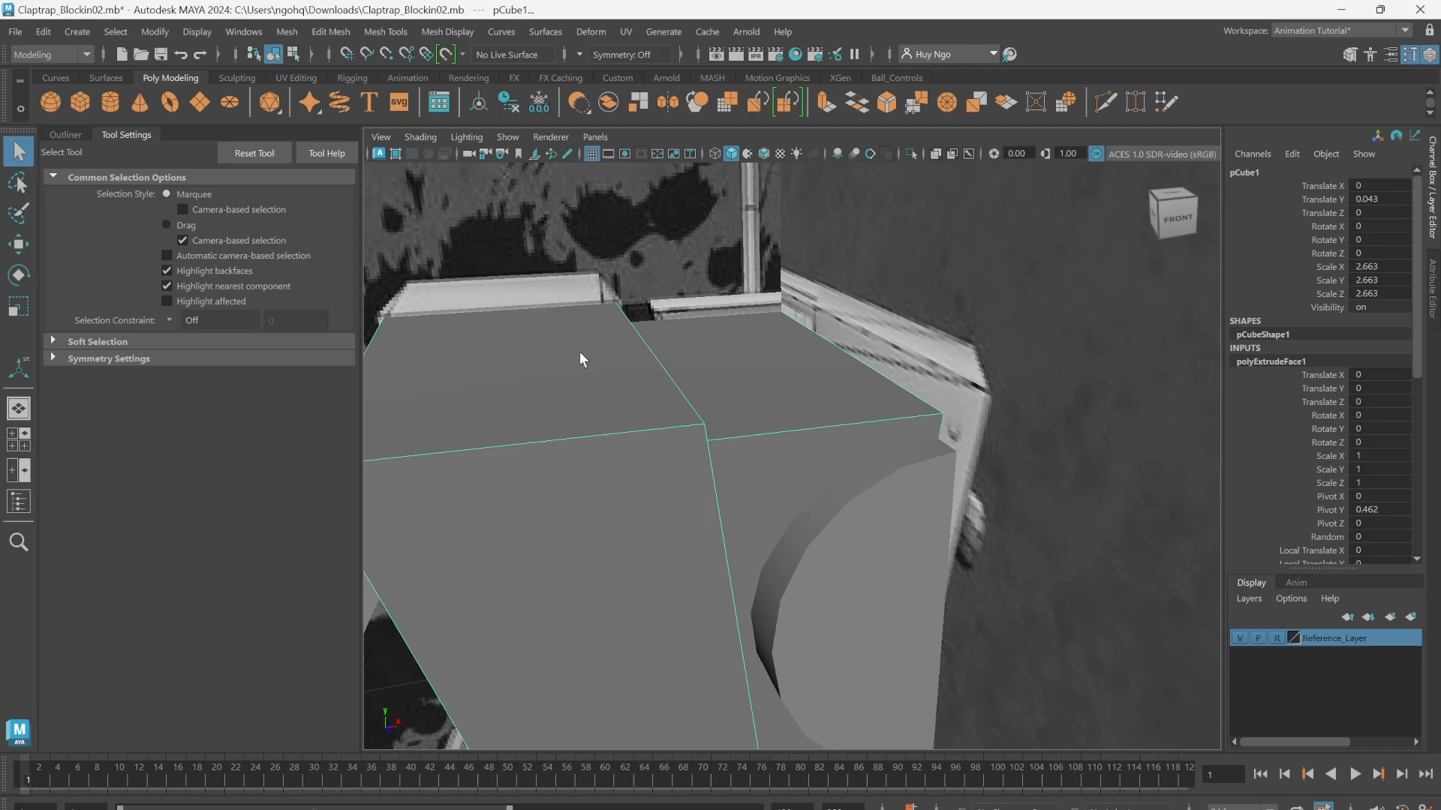
# Step: Select the top faces of both side panels and extrude them upward with a thickness of 0.1
pyautogui.rightClick(575, 345)
pyautogui.moveTo(575, 345); pyautogui.dragTo(587, 388, button='right')
pyautogui.click(538, 350)
pyautogui.scroll(-3, 558, 362)
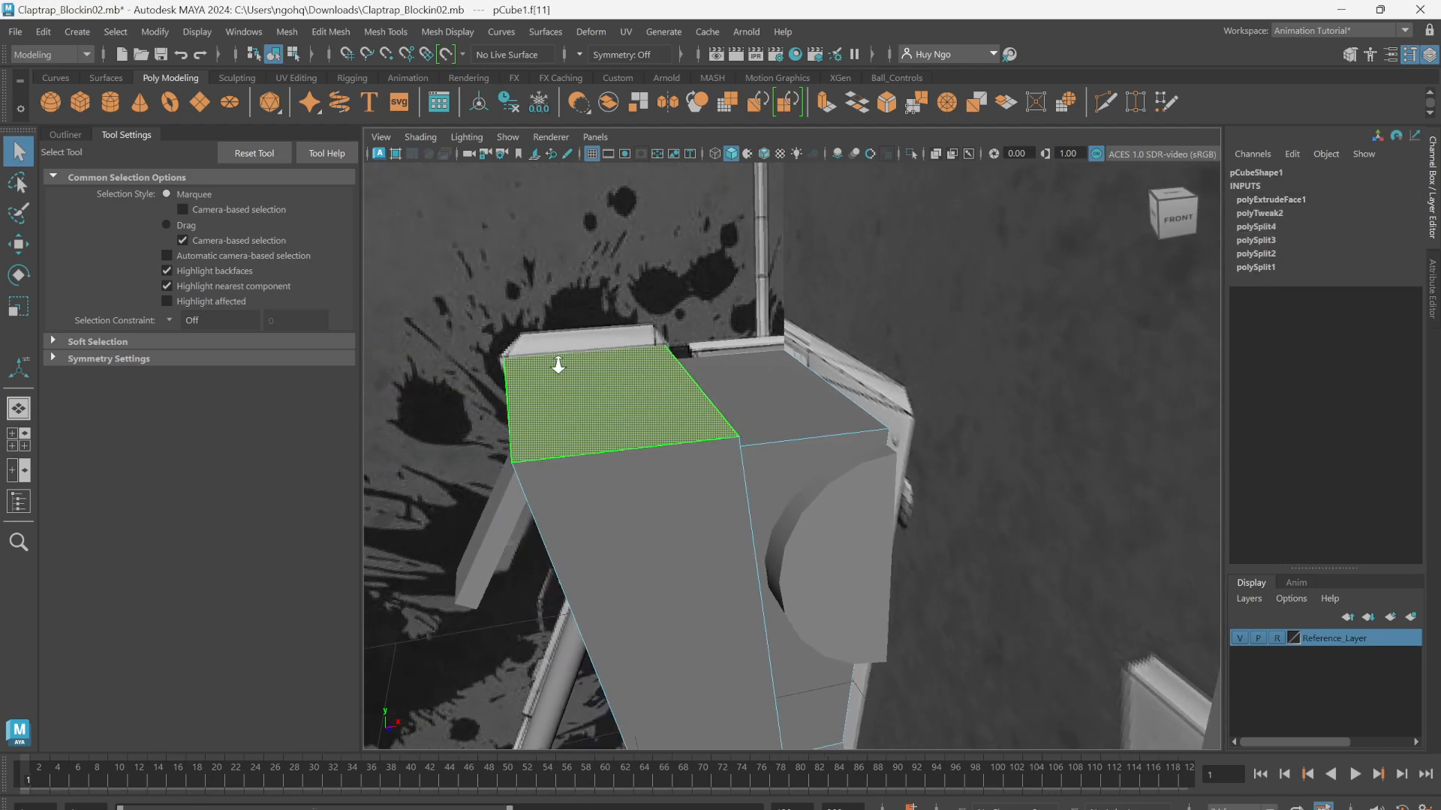
pyautogui.keyDown('alt'); pyautogui.moveTo(915, 390); pyautogui.dragTo(740, 435); pyautogui.keyUp('alt')
pyautogui.click(785, 409)
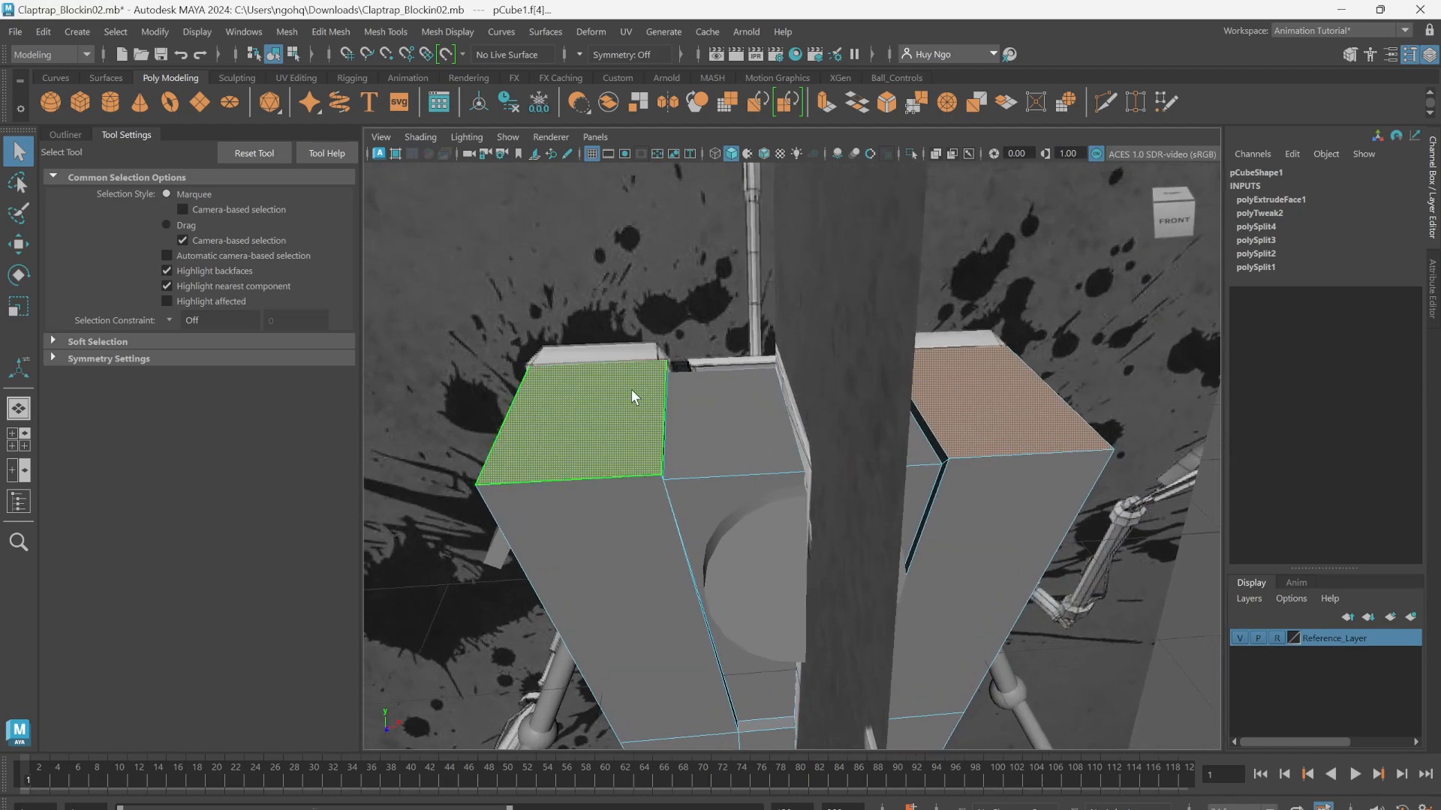
pyautogui.scroll(5, 569, 411)
pyautogui.keyDown('alt'); pyautogui.moveTo(592, 418); pyautogui.dragTo(754, 398); pyautogui.keyUp('alt')
pyautogui.keyDown('shift'); pyautogui.moveTo(583, 315); pyautogui.dragTo(574, 366, button='right'); pyautogui.keyUp('shift')
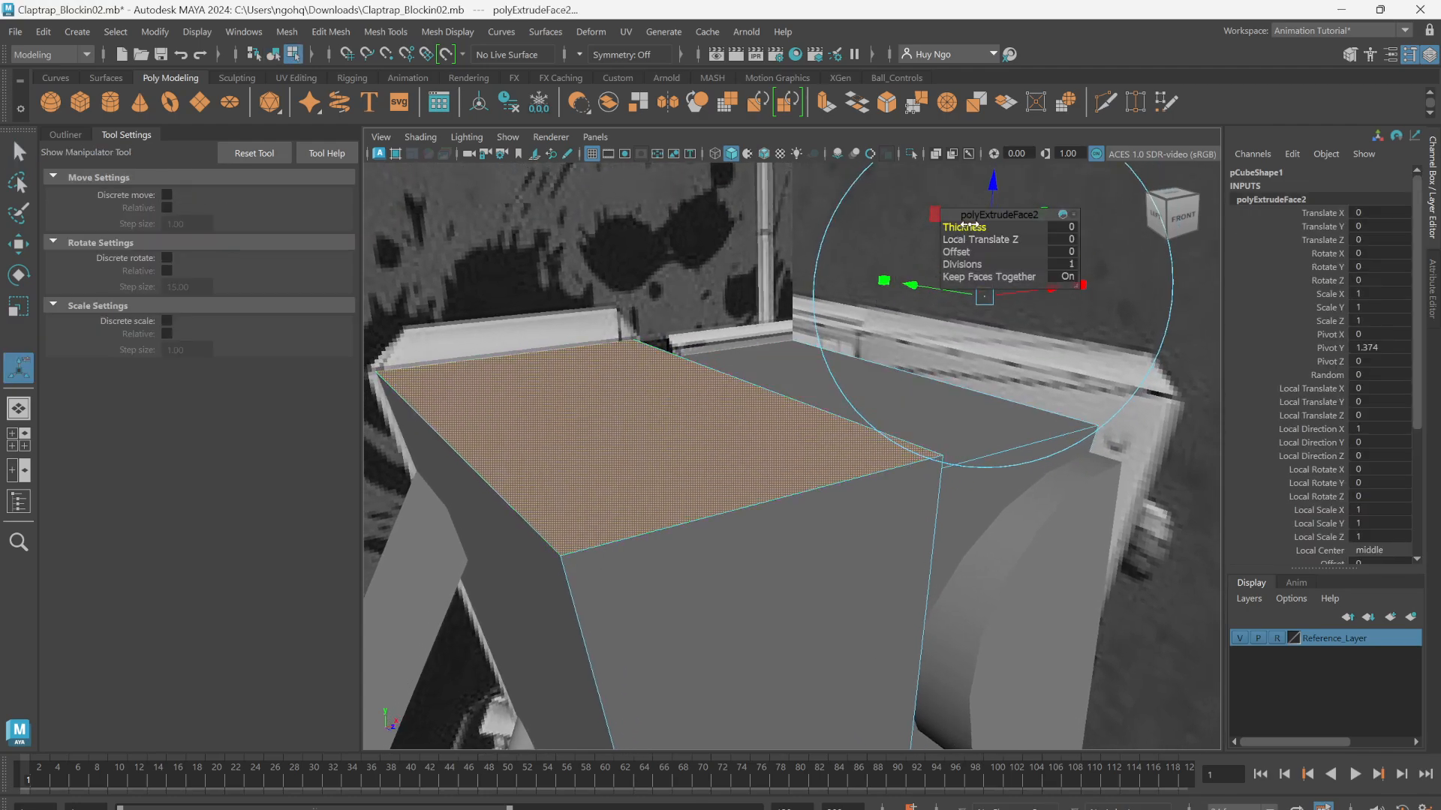
pyautogui.moveTo(965, 226); pyautogui.dragTo(963, 228)
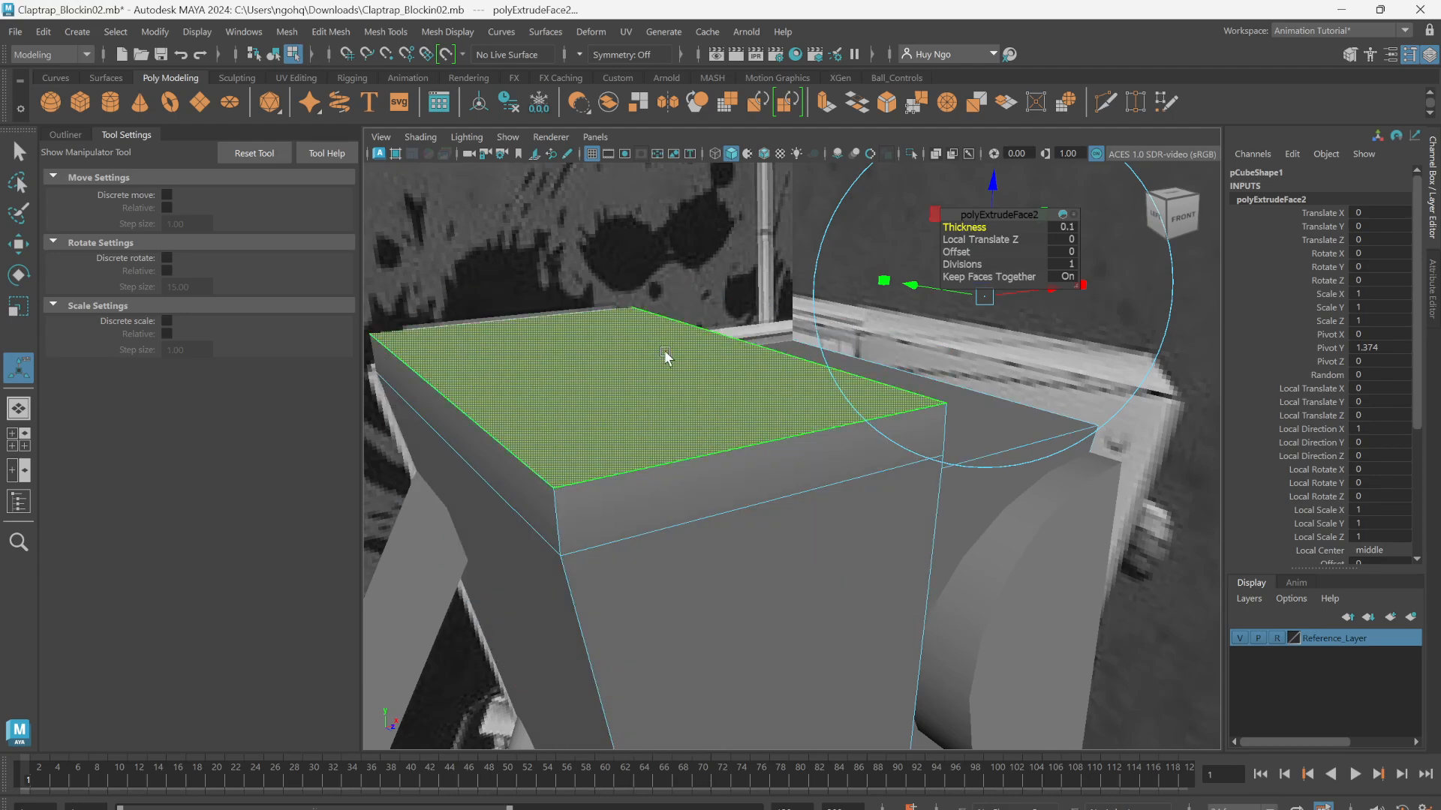
# Step: Taper the raised side-panel tops by setting the extrusion's offset to 0.1, and return the body to object mode
pyautogui.moveTo(664, 356)
pyautogui.keyDown('alt'); pyautogui.mouseDown()
pyautogui.moveTo(650, 347)
pyautogui.moveTo(630, 373)
pyautogui.moveTo(670, 369)
pyautogui.mouseUp(); pyautogui.keyUp('alt')
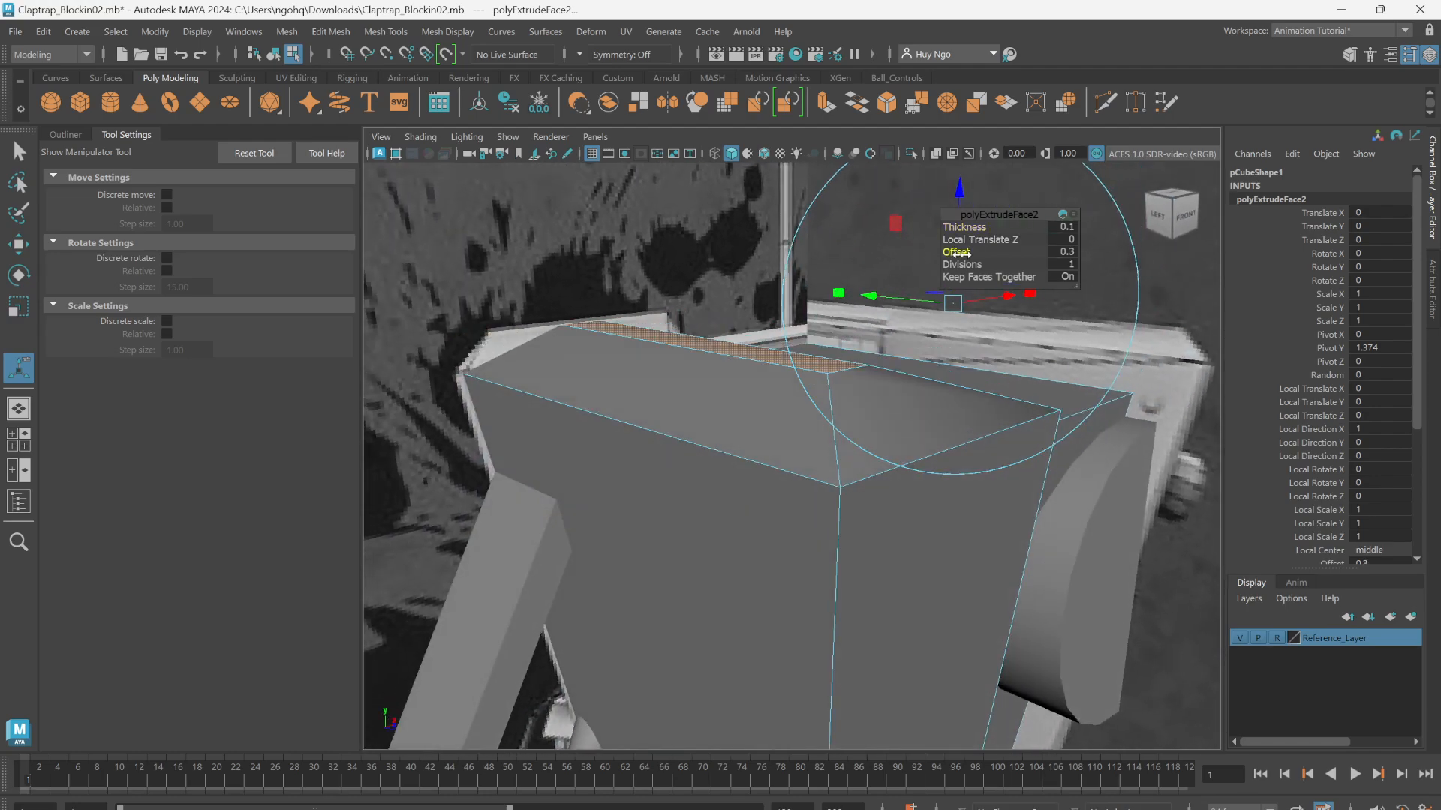
pyautogui.moveTo(957, 253); pyautogui.dragTo(960, 254)
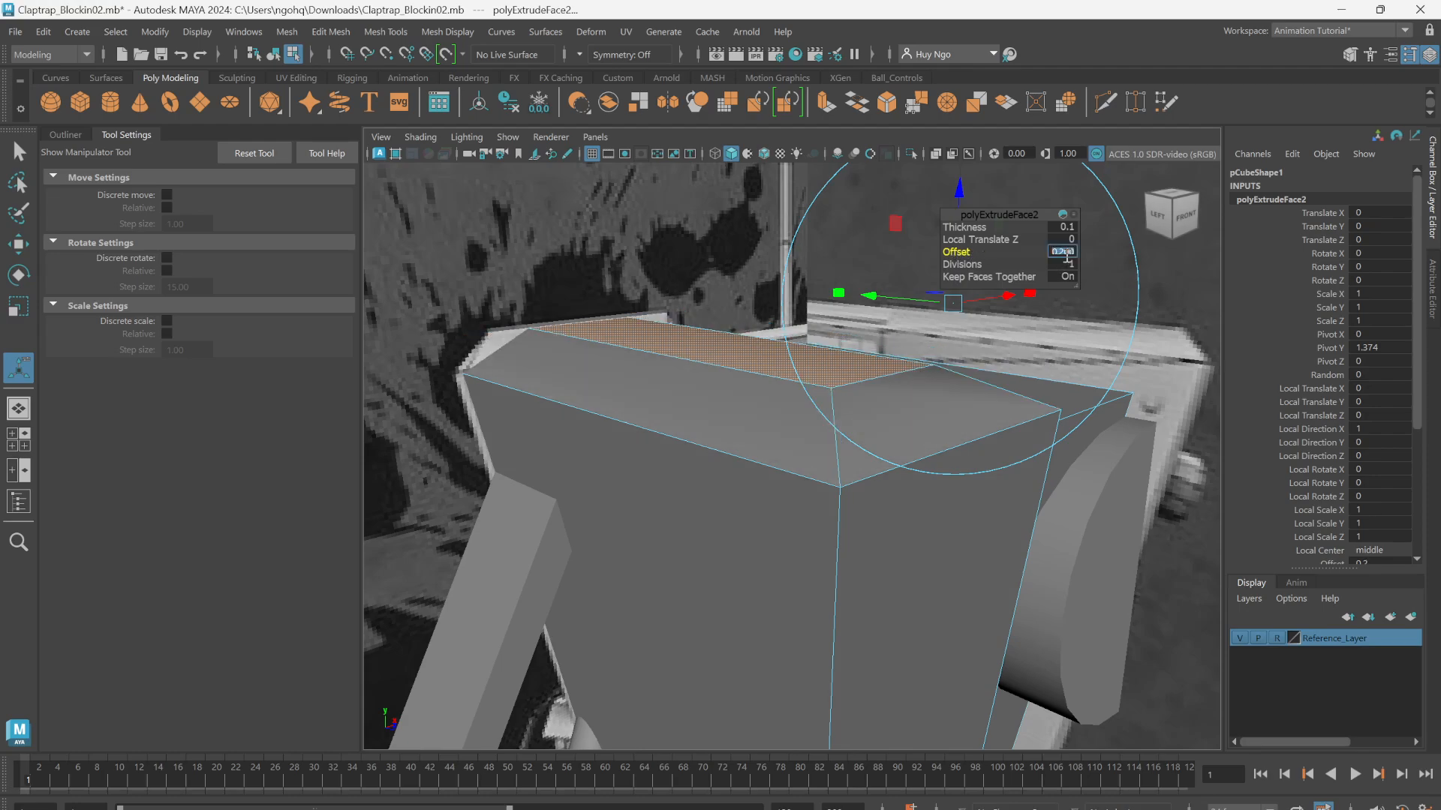
pyautogui.press('Return')
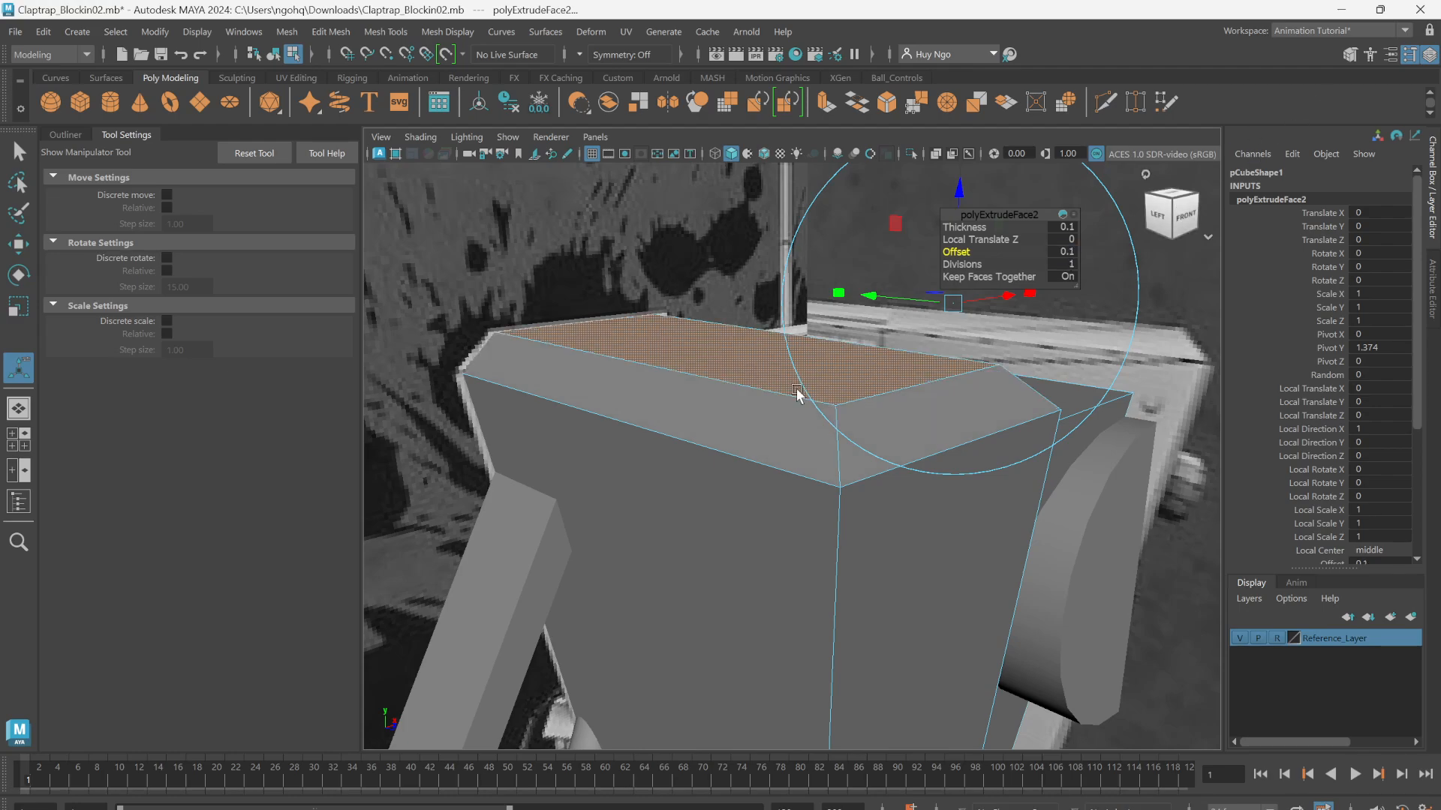
pyautogui.keyDown('alt'); pyautogui.moveTo(739, 420); pyautogui.dragTo(627, 418); pyautogui.keyUp('alt')
pyautogui.keyDown('alt'); pyautogui.moveTo(628, 418); pyautogui.dragTo(775, 450, button='right'); pyautogui.keyUp('alt')
pyautogui.keyDown('alt'); pyautogui.moveTo(775, 451); pyautogui.dragTo(688, 450, button='middle'); pyautogui.keyUp('alt')
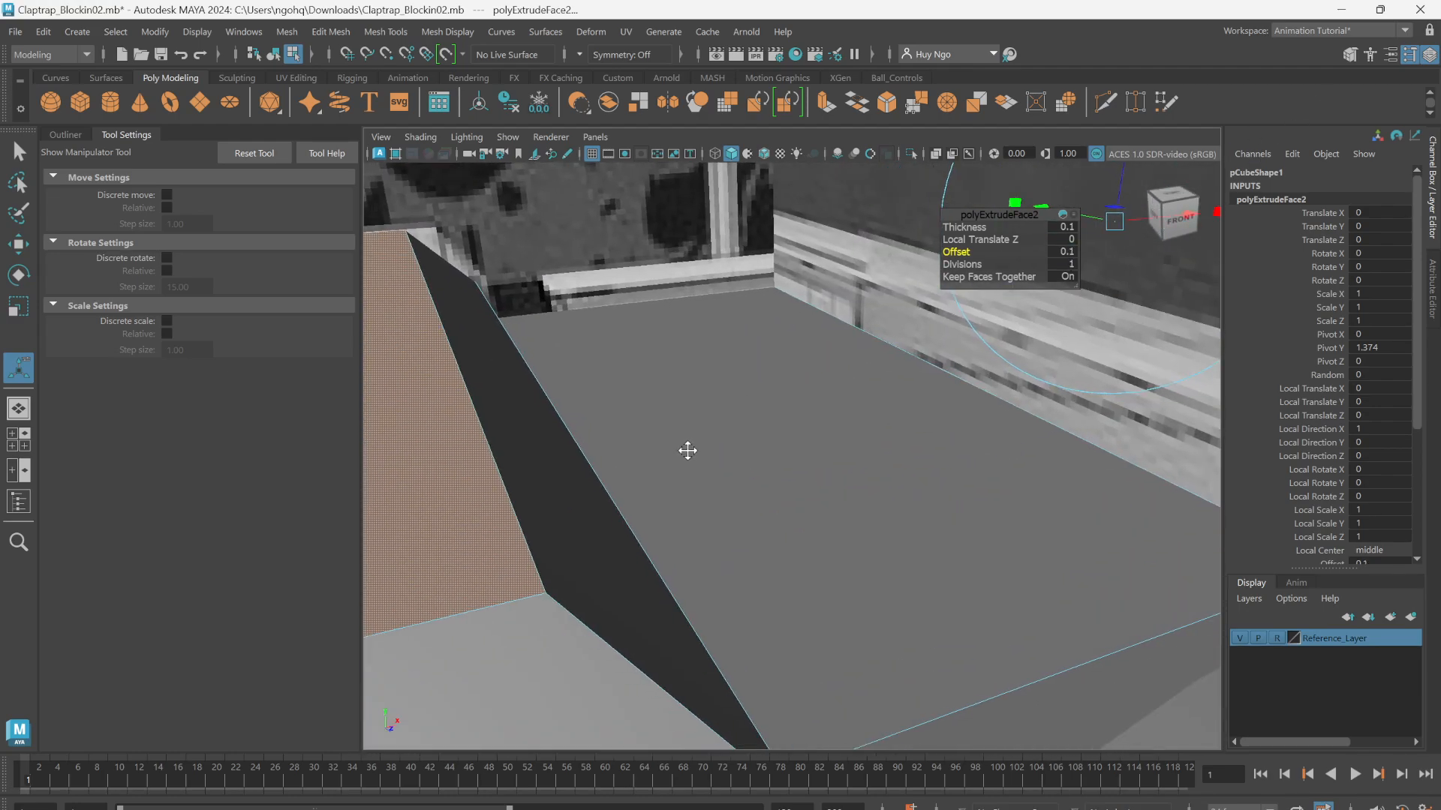
pyautogui.keyDown('alt'); pyautogui.moveTo(688, 450); pyautogui.dragTo(624, 453, button='right'); pyautogui.keyUp('alt')
pyautogui.keyDown('alt'); pyautogui.moveTo(623, 453); pyautogui.dragTo(630, 441); pyautogui.keyUp('alt')
pyautogui.keyDown('alt'); pyautogui.moveTo(630, 440); pyautogui.dragTo(611, 424, button='right'); pyautogui.keyUp('alt')
pyautogui.moveTo(611, 425)
pyautogui.keyDown('alt'); pyautogui.mouseDown()
pyautogui.moveTo(694, 409)
pyautogui.moveTo(591, 418)
pyautogui.mouseUp(); pyautogui.keyUp('alt')
pyautogui.press('q')
pyautogui.press('F8')
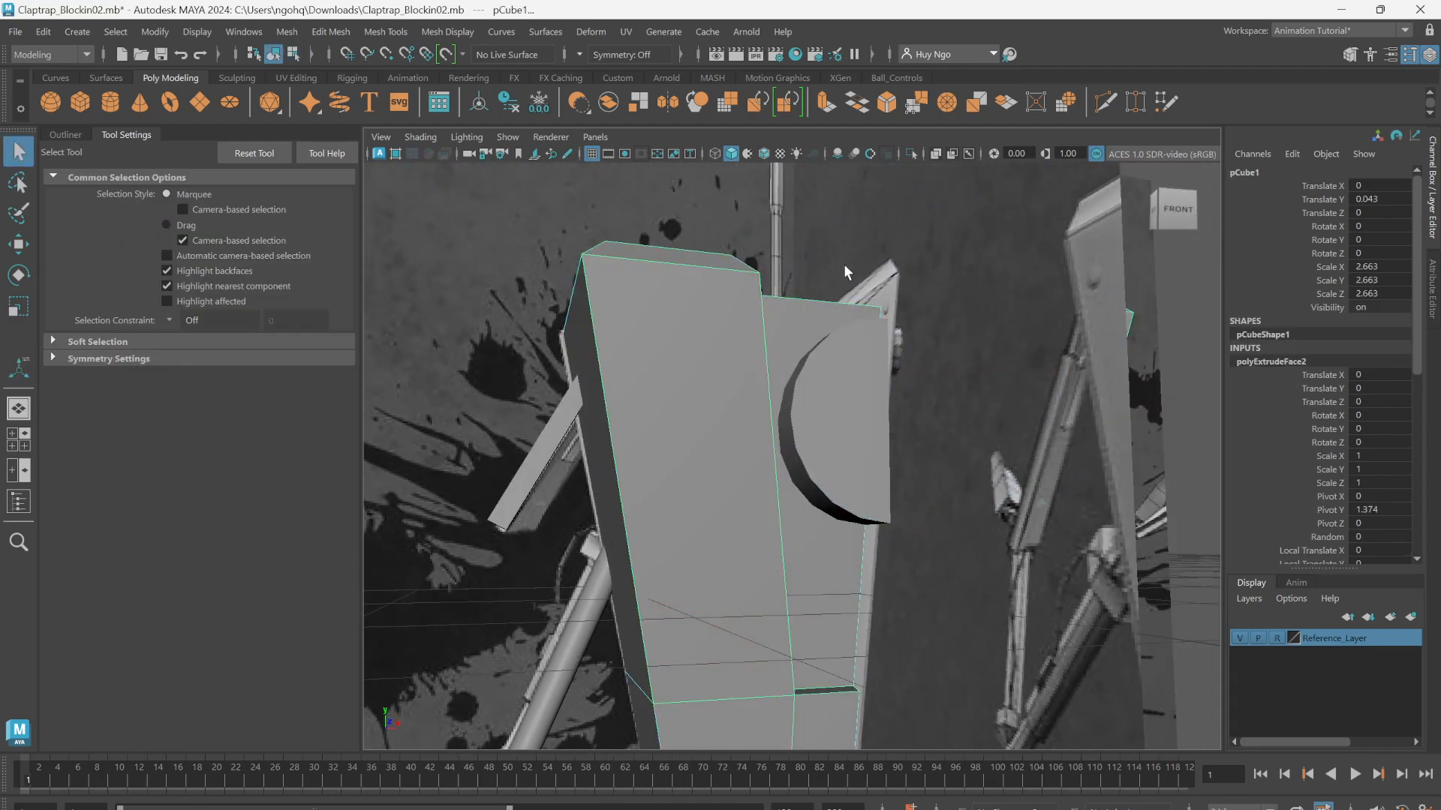
# Step: Review the whole robot against the reference images with the body selected, and hide Reference_Layer
pyautogui.keyDown('alt'); pyautogui.moveTo(871, 375); pyautogui.dragTo(758, 388, button='right'); pyautogui.keyUp('alt')
pyautogui.click(1148, 371)
pyautogui.keyDown('alt'); pyautogui.moveTo(825, 534); pyautogui.dragTo(801, 391, button='middle'); pyautogui.keyUp('alt')
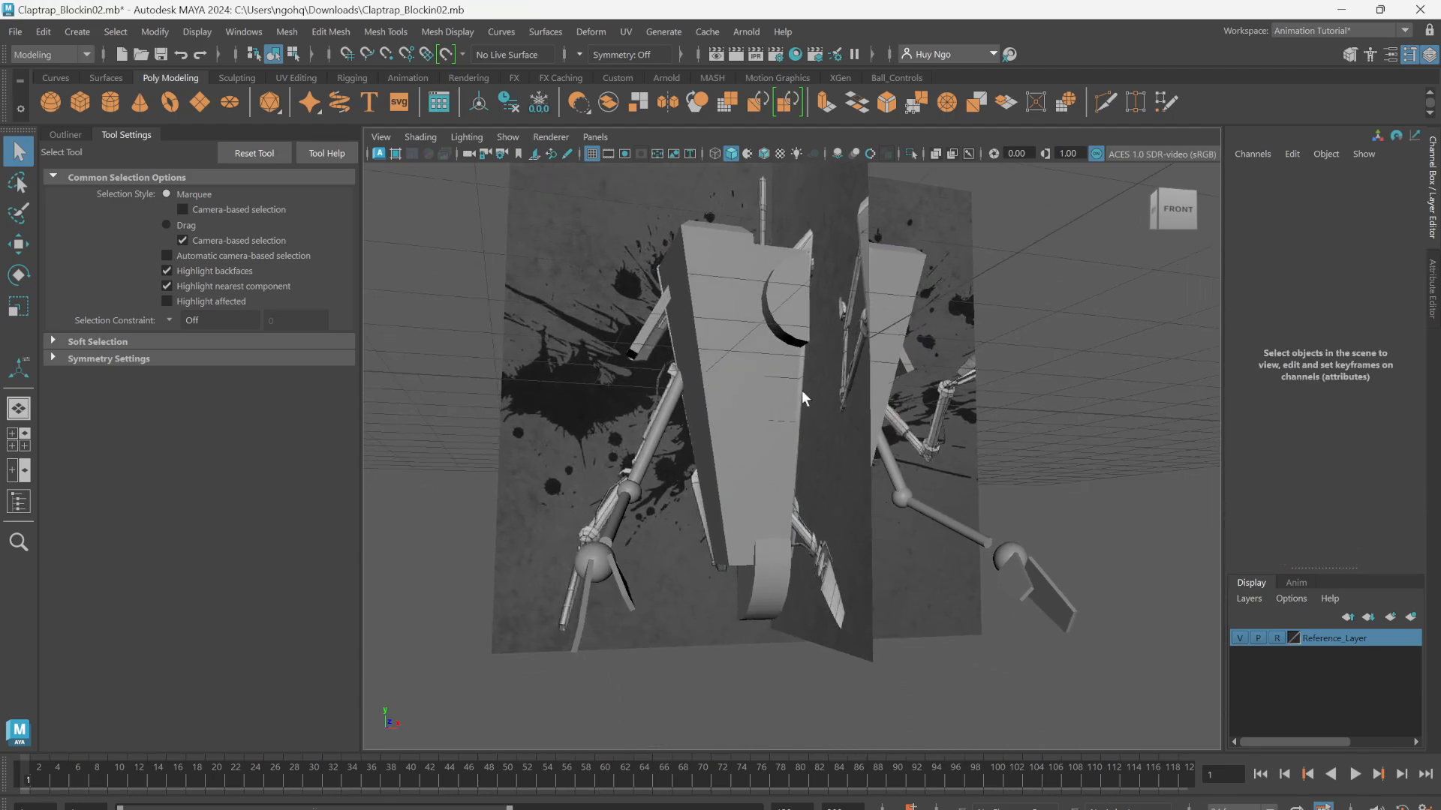
pyautogui.keyDown('alt'); pyautogui.moveTo(801, 397); pyautogui.dragTo(722, 466, button='right'); pyautogui.keyUp('alt')
pyautogui.click(722, 466)
pyautogui.moveTo(722, 466)
pyautogui.keyDown('alt'); pyautogui.mouseDown()
pyautogui.moveTo(687, 426)
pyautogui.moveTo(626, 463)
pyautogui.moveTo(725, 469)
pyautogui.mouseUp(); pyautogui.keyUp('alt')
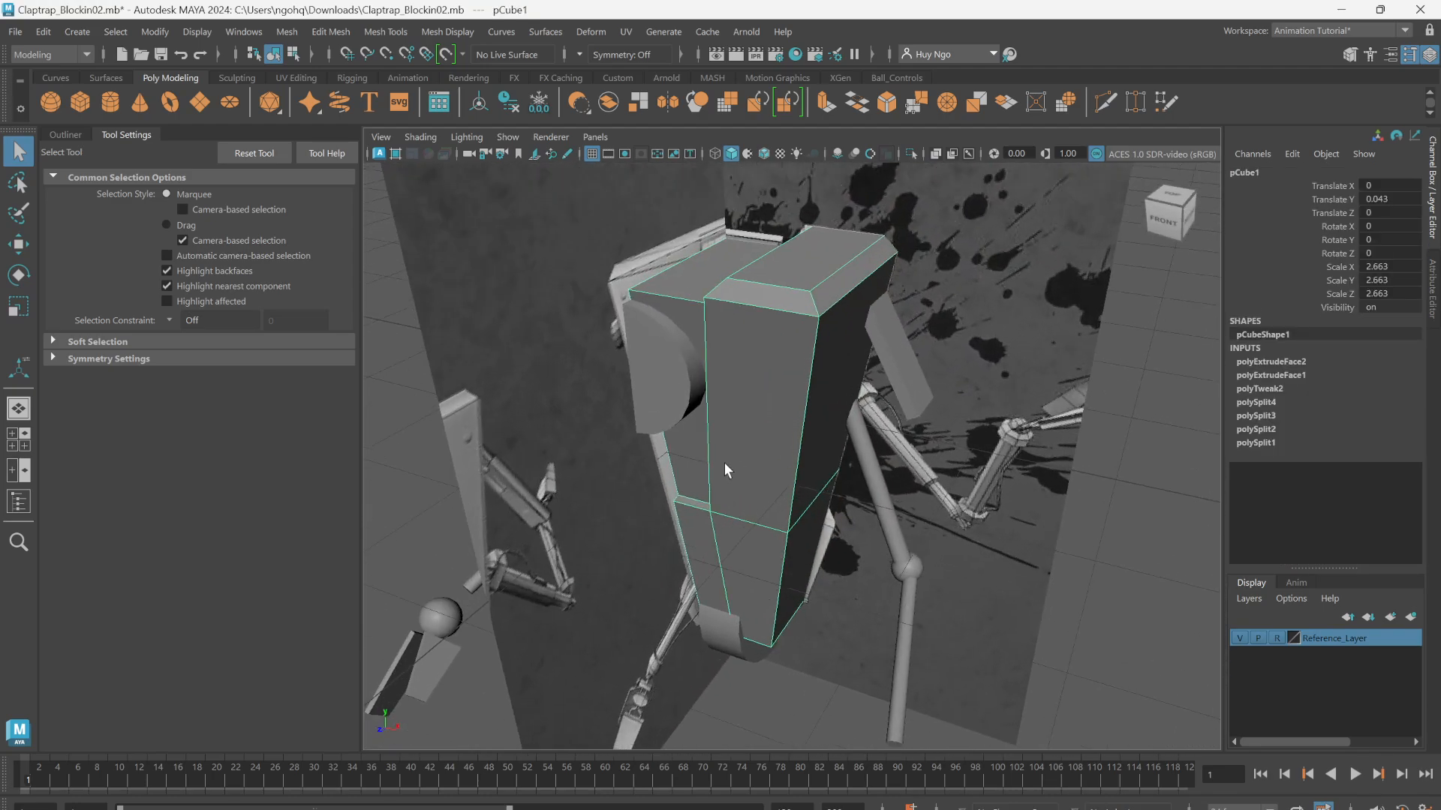
pyautogui.click(1235, 637)
# Step: Examine the body's raised panel tops, recessed central strip and lower section from several angles without the reference images
pyautogui.keyDown('alt'); pyautogui.moveTo(1107, 586); pyautogui.dragTo(1067, 487, button='right'); pyautogui.keyUp('alt')
pyautogui.click(1061, 486)
pyautogui.keyDown('alt'); pyautogui.moveTo(833, 495); pyautogui.dragTo(781, 329); pyautogui.keyUp('alt')
pyautogui.keyDown('alt'); pyautogui.moveTo(842, 471); pyautogui.dragTo(608, 296); pyautogui.keyUp('alt')
pyautogui.click(970, 371)
pyautogui.keyDown('alt'); pyautogui.moveTo(635, 437); pyautogui.dragTo(1146, 629); pyautogui.keyUp('alt')
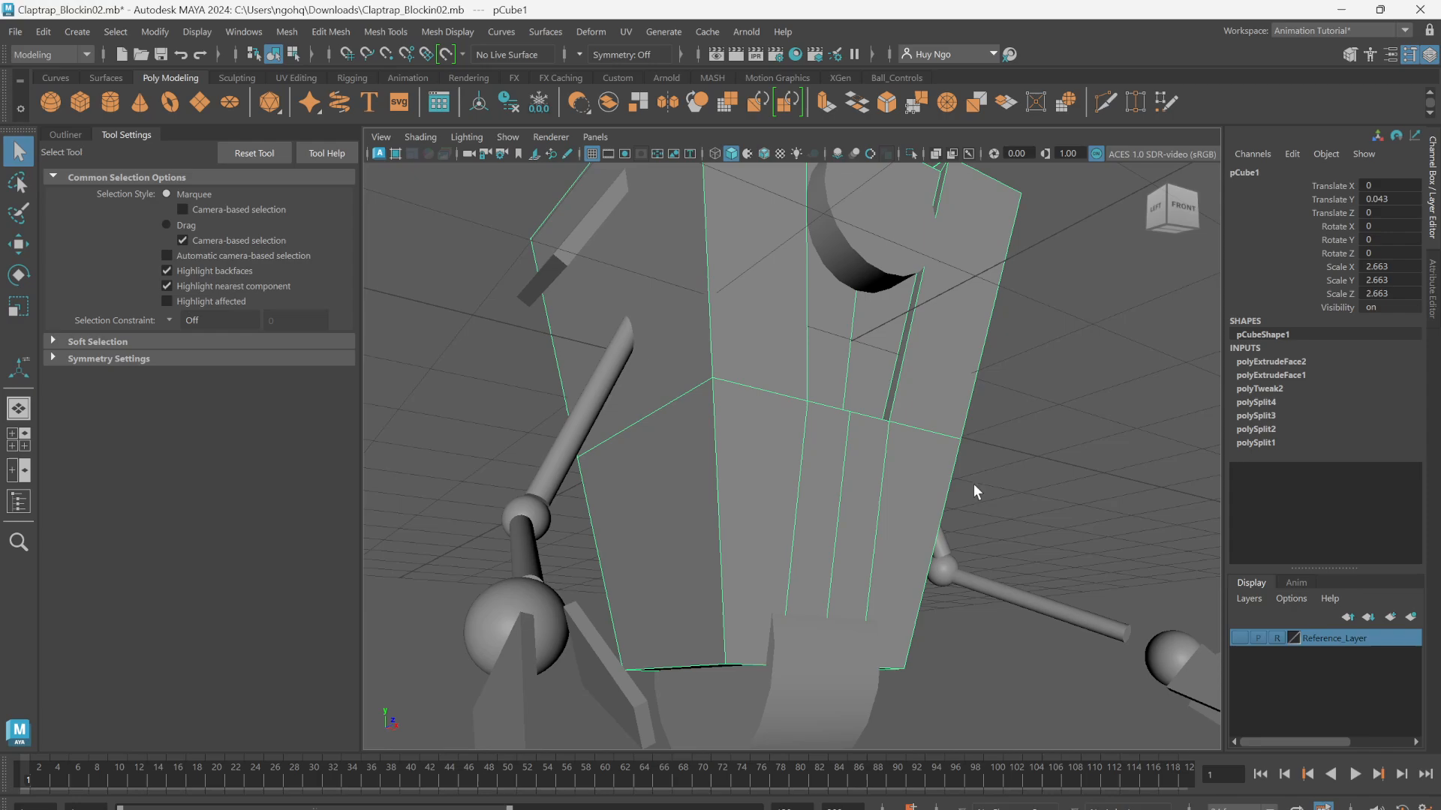
pyautogui.press('f')
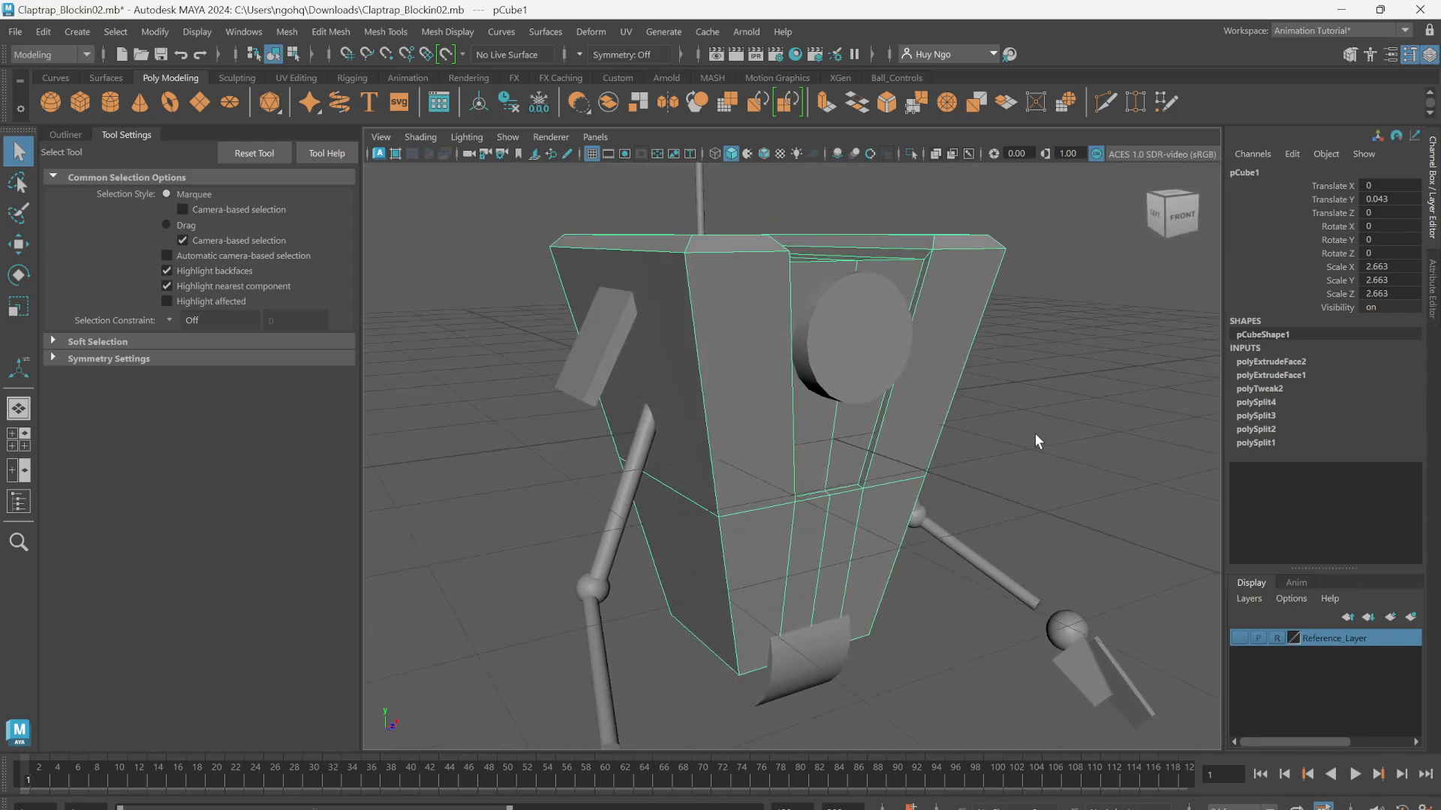
pyautogui.keyDown('alt'); pyautogui.moveTo(797, 368); pyautogui.dragTo(808, 342, button='middle'); pyautogui.keyUp('alt')
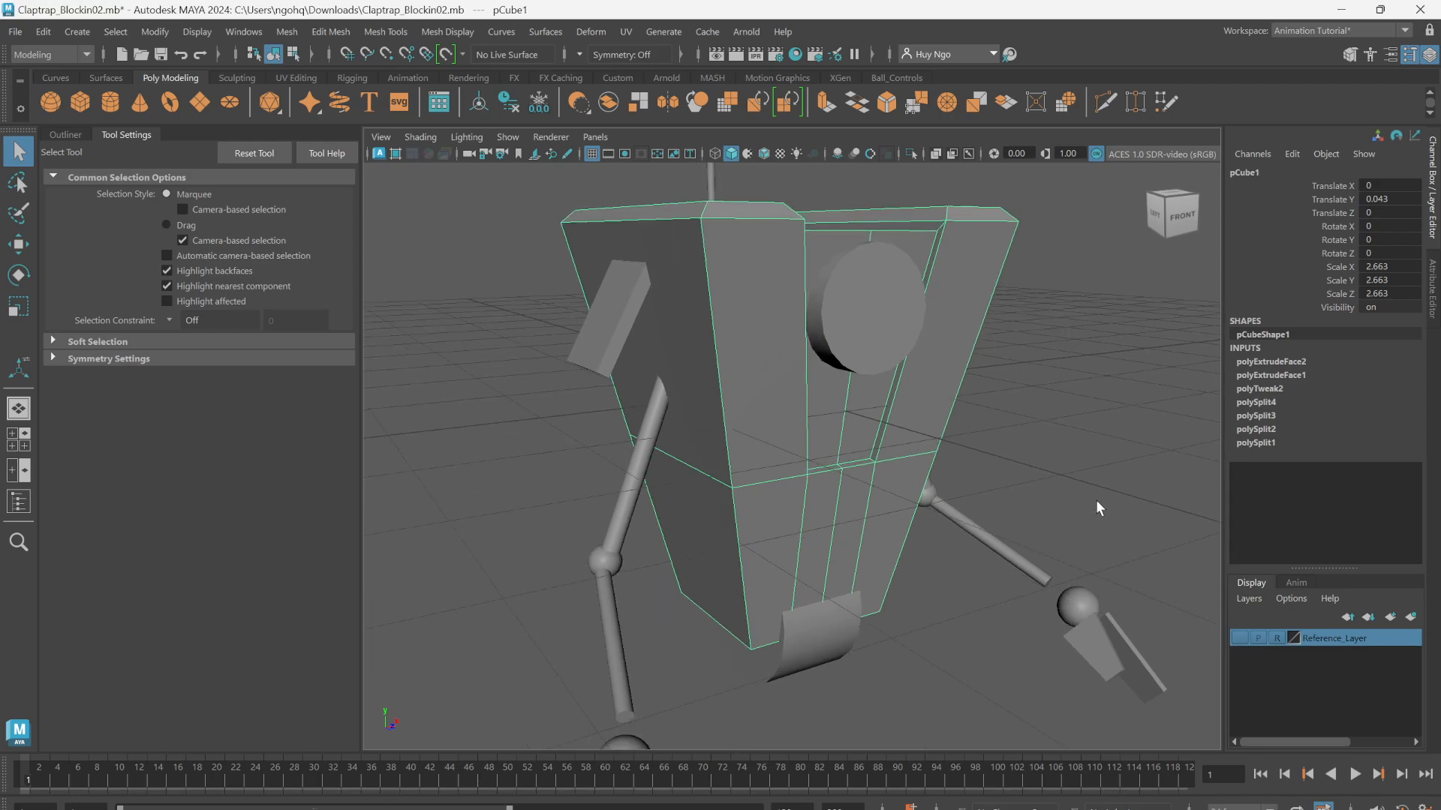